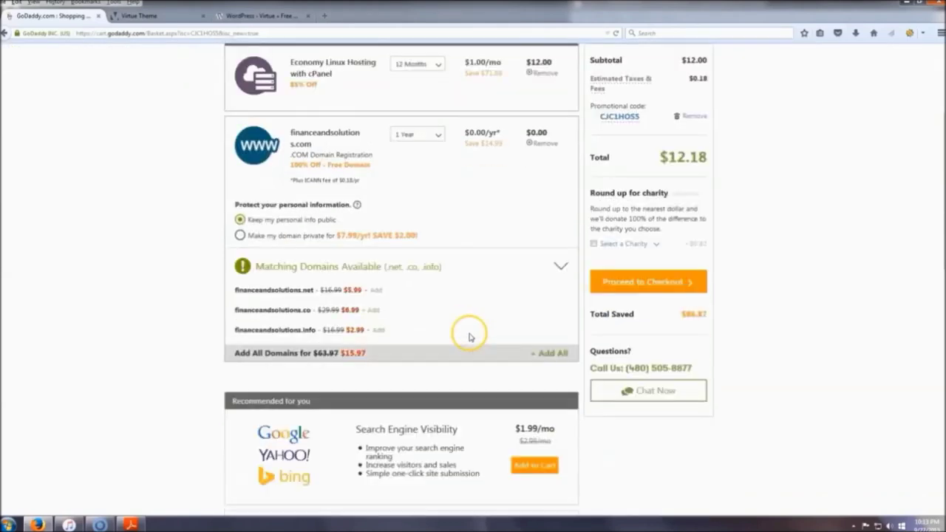
Step: Remove and re-add promo code CJC1HOS5 for a $12.18 total, then proceed to checkout
{"action": "scroll", "coordinate": [465, 332], "scroll_direction": "up", "scroll_amount": 4}
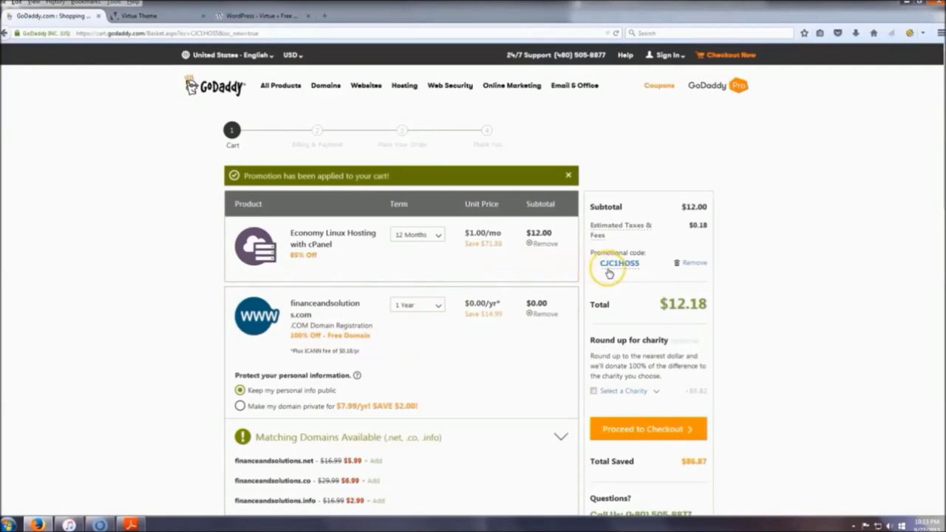
{"action": "left_click", "coordinate": [694, 264]}
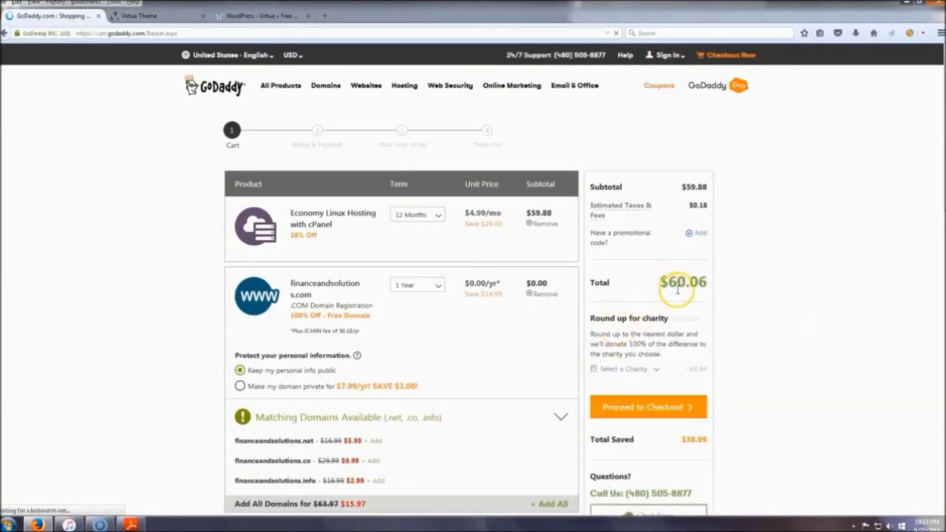
{"action": "left_click", "coordinate": [699, 234]}
{"action": "right_click", "coordinate": [628, 255]}
{"action": "left_click", "coordinate": [650, 300]}
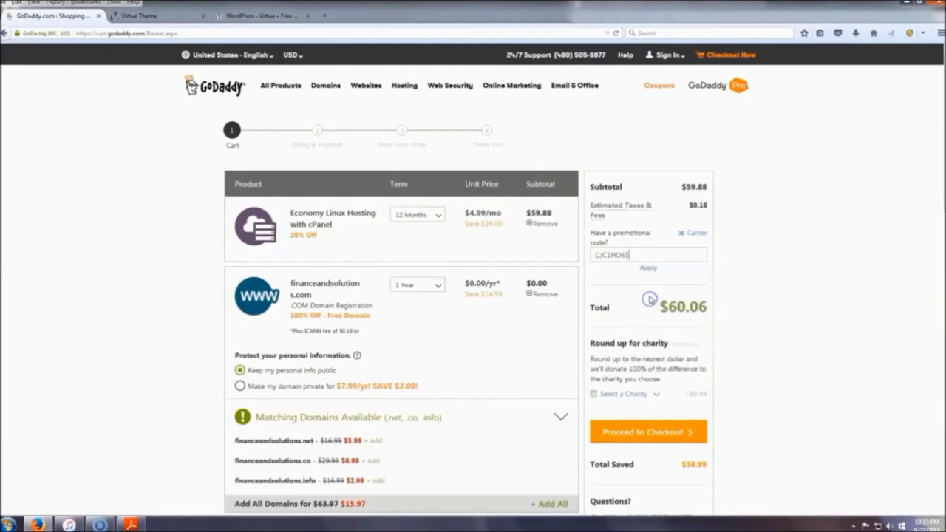
{"action": "left_click", "coordinate": [649, 268]}
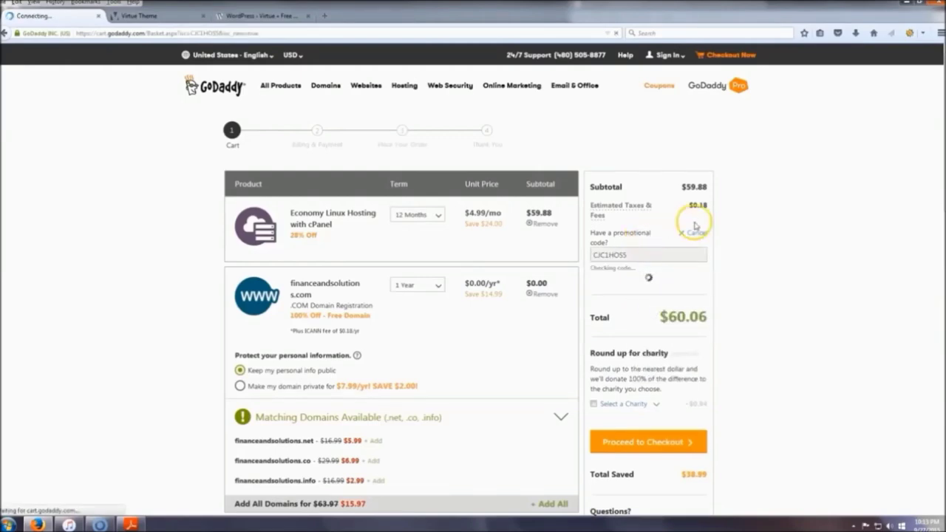
{"action": "scroll", "coordinate": [781, 344], "scroll_direction": "down", "scroll_amount": 2}
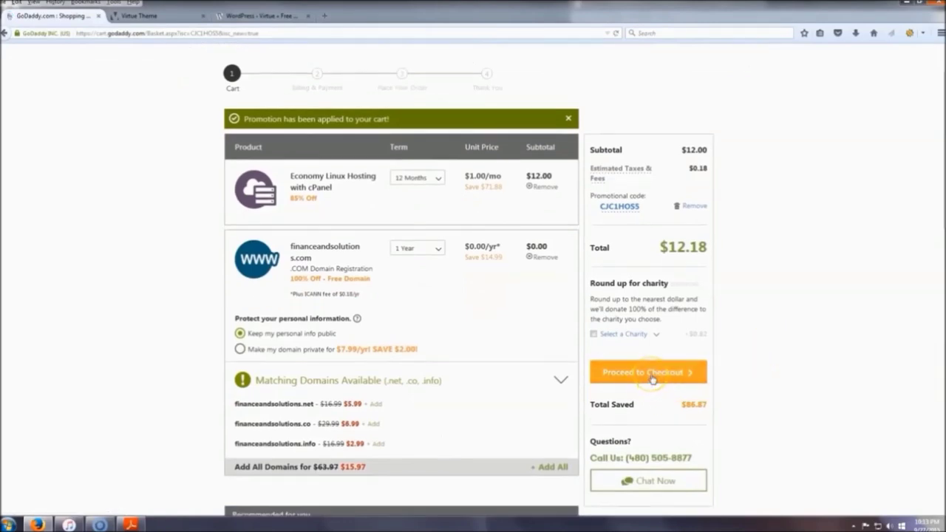
{"action": "left_click", "coordinate": [652, 376]}
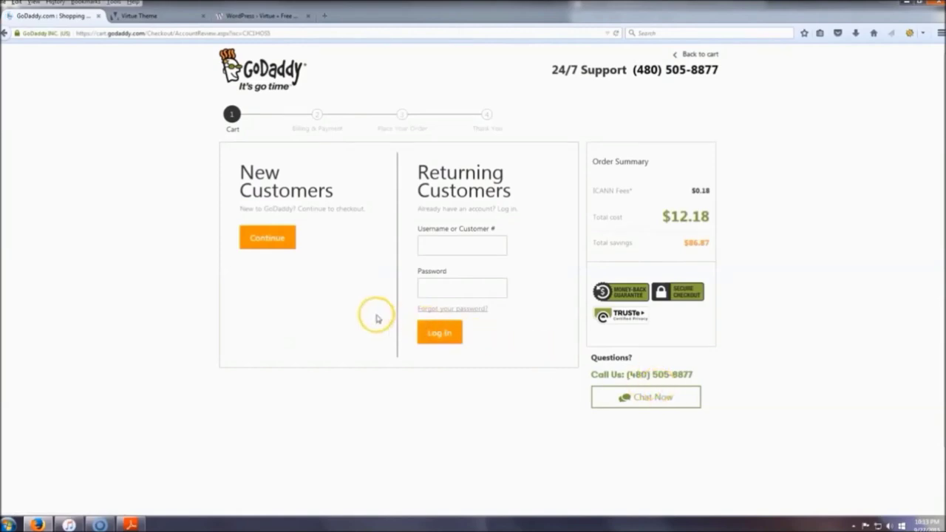
Step: Continue as a new customer and fill in the billing and account details, including the account PIN
{"action": "left_click", "coordinate": [273, 236]}
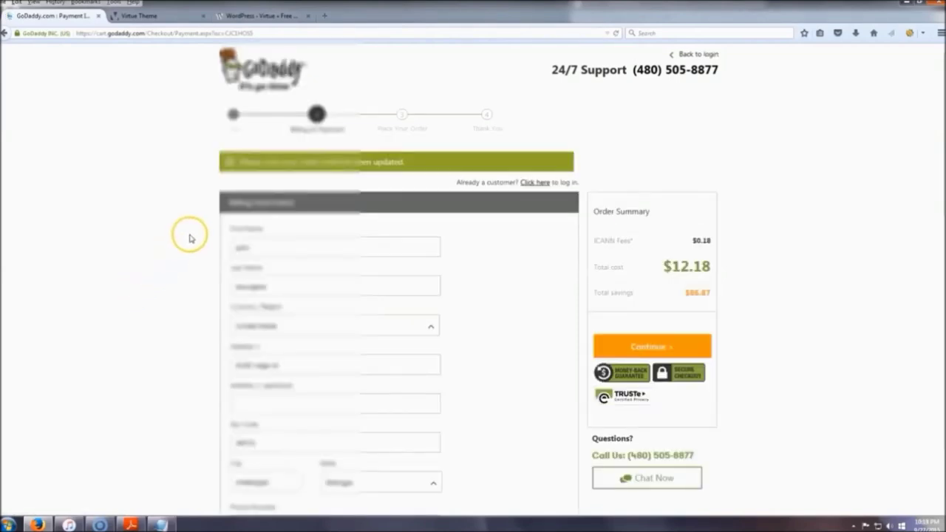
{"action": "scroll", "coordinate": [200, 226], "scroll_direction": "down", "scroll_amount": 5}
{"action": "scroll", "coordinate": [205, 229], "scroll_direction": "down", "scroll_amount": 3}
{"action": "scroll", "coordinate": [208, 226], "scroll_direction": "up", "scroll_amount": 1}
{"action": "scroll", "coordinate": [207, 227], "scroll_direction": "down", "scroll_amount": 2}
{"action": "scroll", "coordinate": [207, 226], "scroll_direction": "up", "scroll_amount": 1}
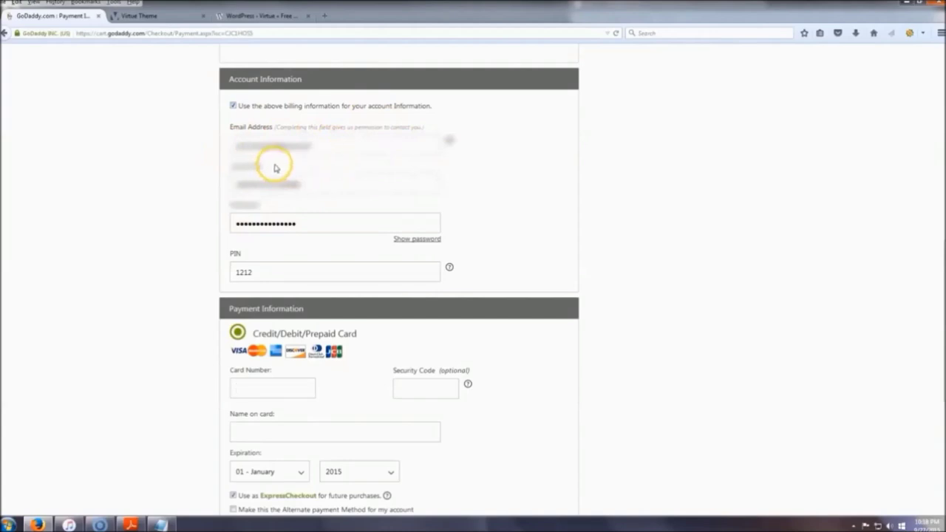
{"action": "left_click", "coordinate": [268, 273]}
{"action": "left_click", "coordinate": [160, 231]}
{"action": "scroll", "coordinate": [180, 221], "scroll_direction": "down", "scroll_amount": 5}
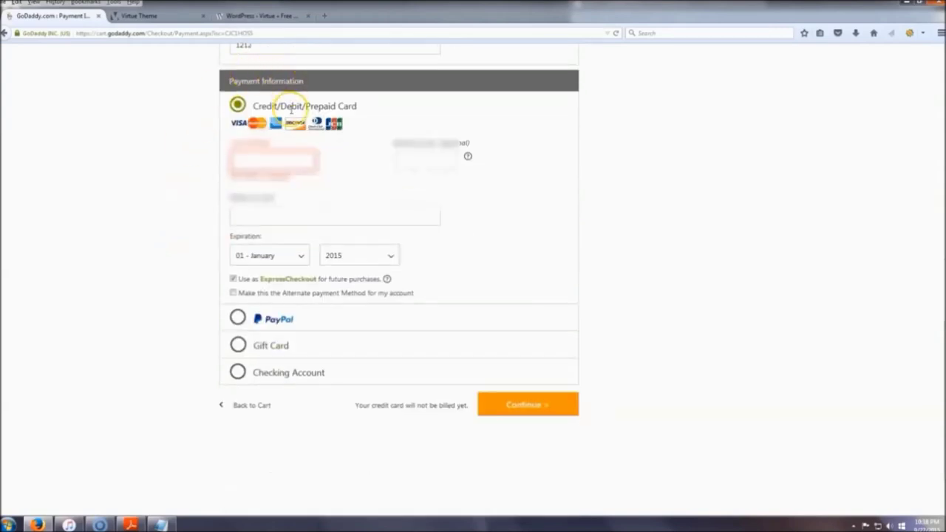
Step: Choose PayPal as the payment method and sign in with the PayPal email and password
{"action": "left_click", "coordinate": [238, 318]}
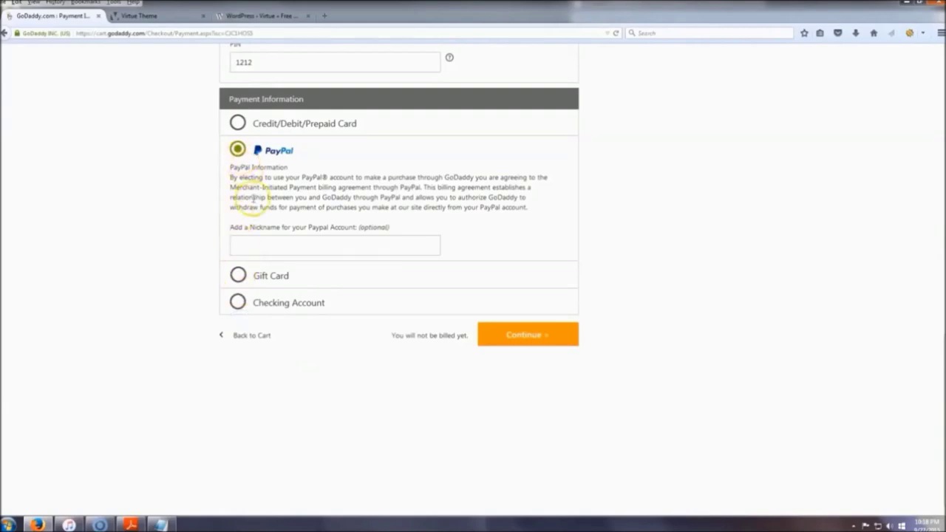
{"action": "left_click", "coordinate": [532, 337]}
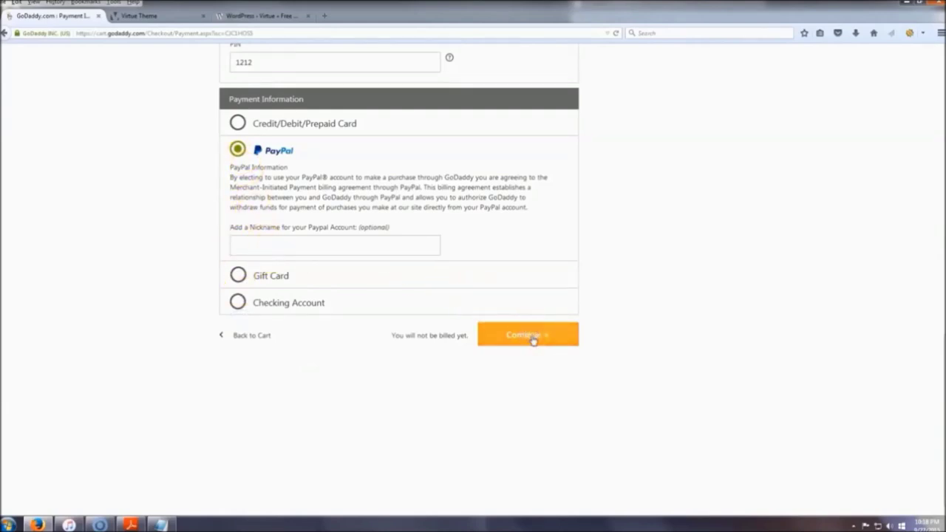
{"action": "left_click", "coordinate": [474, 186]}
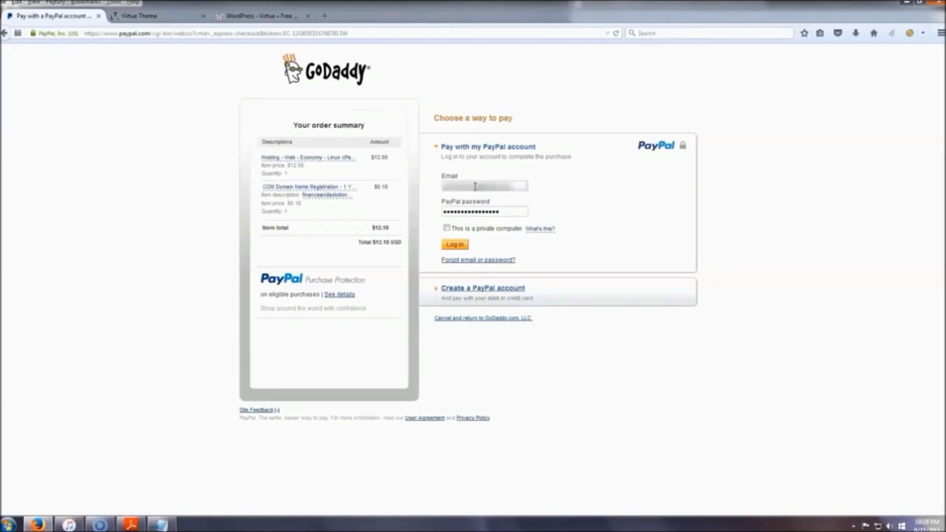
{"action": "key", "text": "Return"}
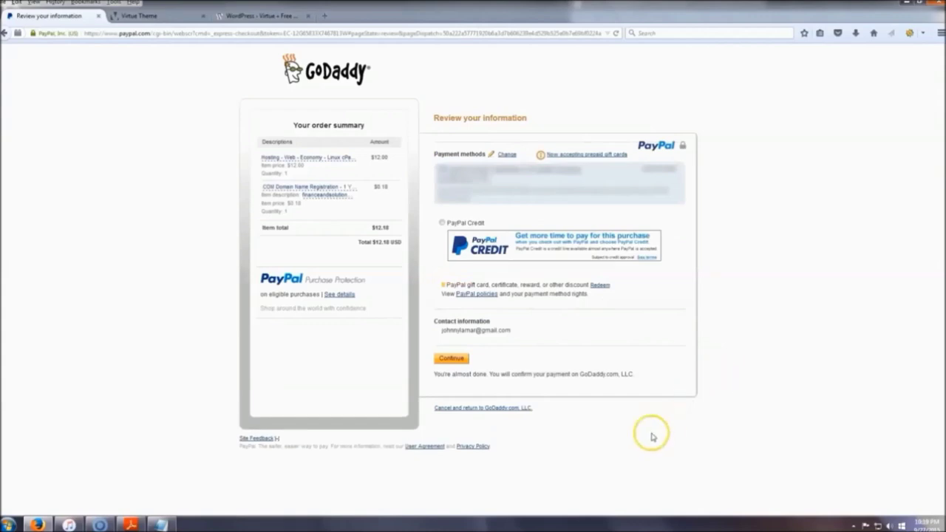
Step: Approve the $12.18 PayPal payment to return to GoDaddy's order review page
{"action": "left_click", "coordinate": [450, 359]}
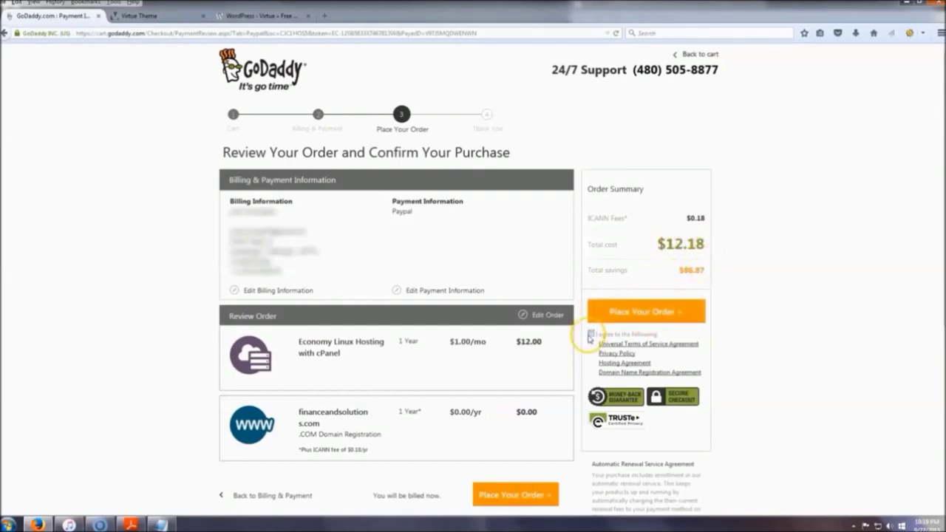
Step: Place the $12.18 hosting and domain order, then choose Manage My Domains from the account menu
{"action": "left_click", "coordinate": [666, 315]}
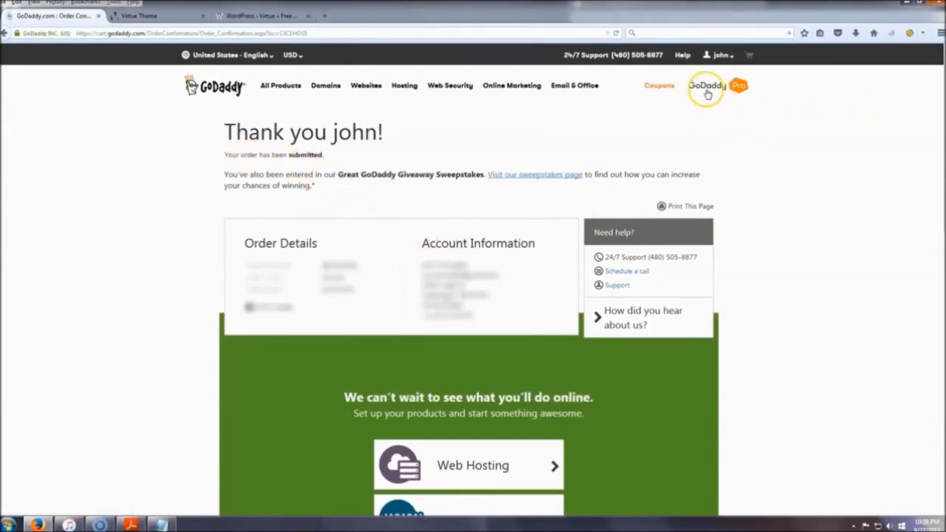
{"action": "left_click", "coordinate": [723, 55]}
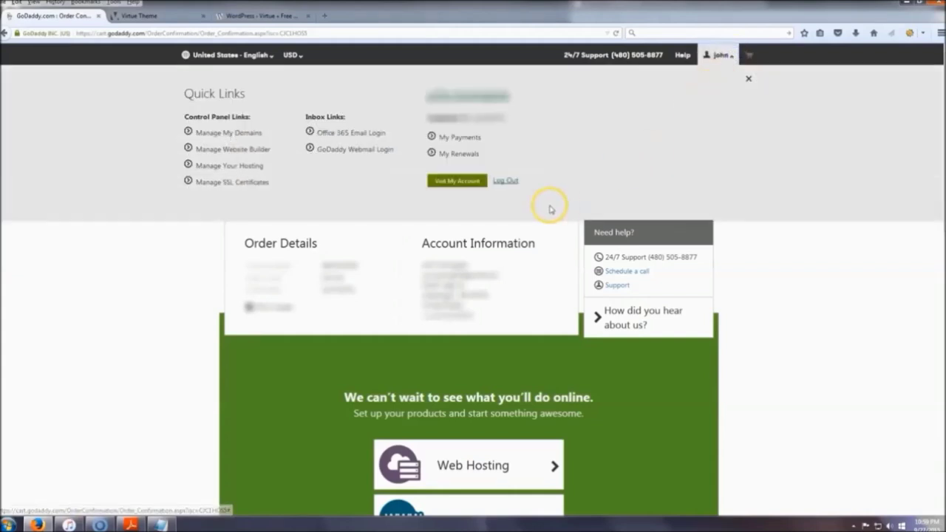
{"action": "left_click", "coordinate": [223, 134]}
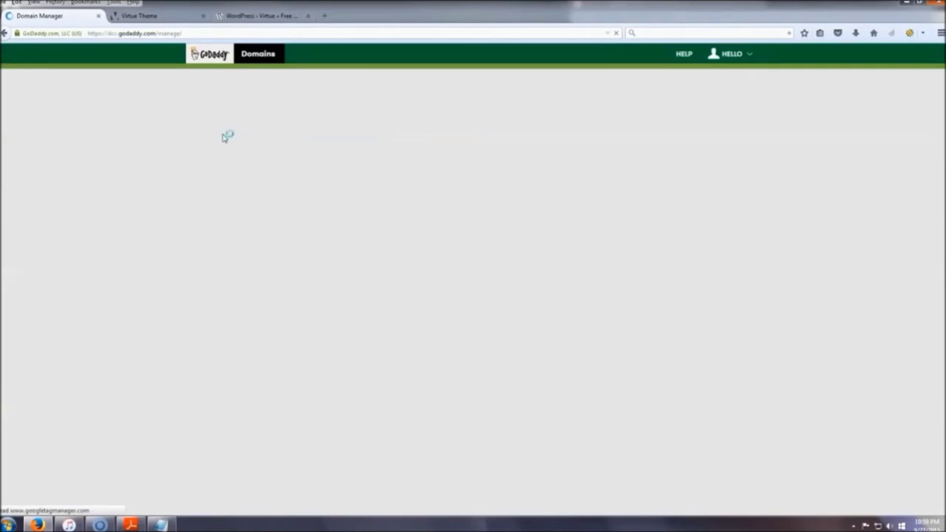
Step: Send the email verification message for financeandsolutions.com from its domain card
{"action": "left_click", "coordinate": [225, 125]}
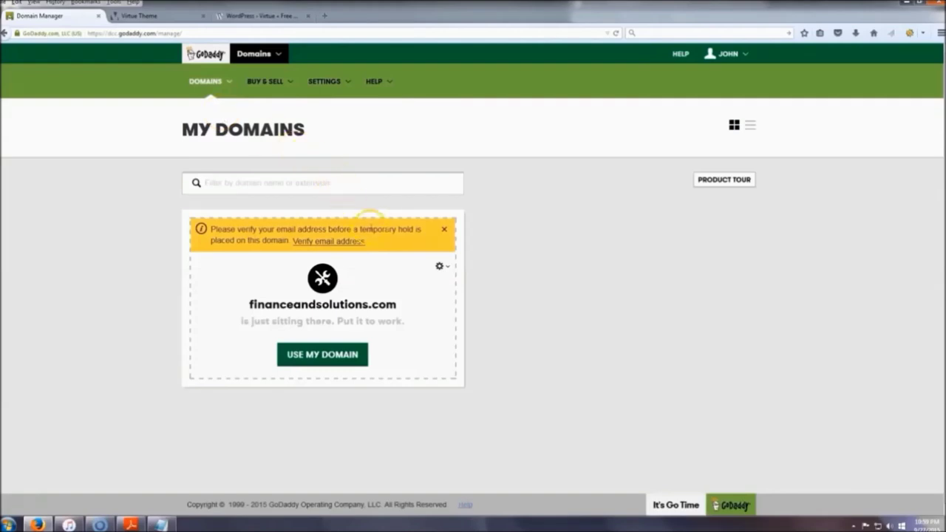
{"action": "left_click", "coordinate": [339, 242]}
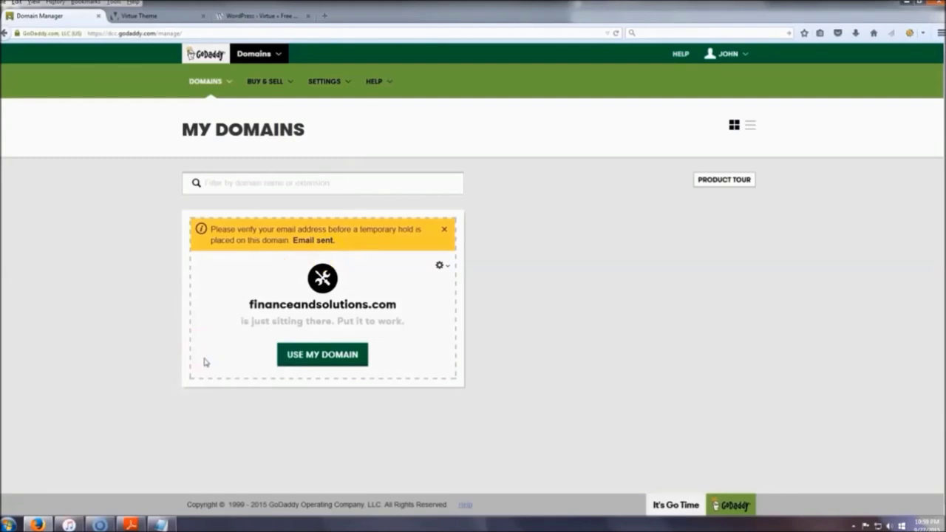
{"action": "left_click", "coordinate": [204, 332]}
Step: Load gmail.com in a new browser tab
{"action": "left_click", "coordinate": [324, 16]}
{"action": "type", "text": "gmail.com"}
{"action": "key", "text": "Return"}
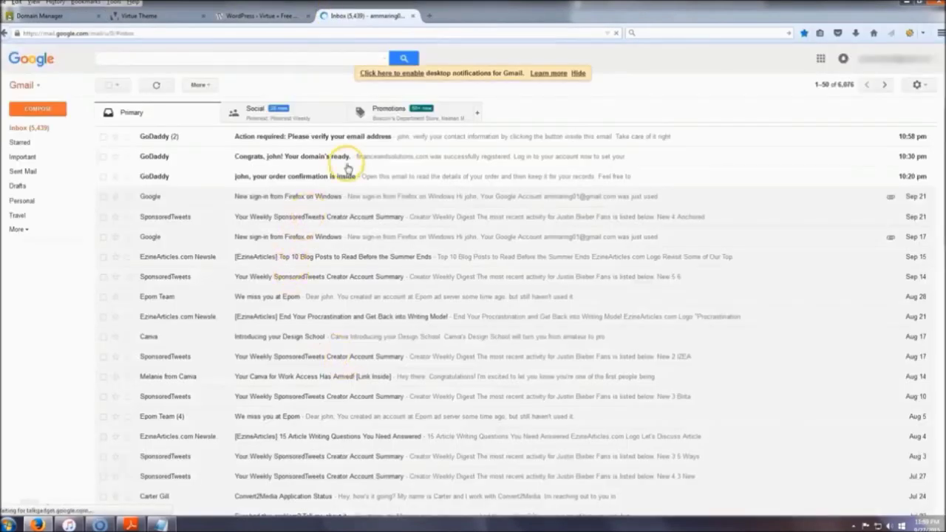
Step: Open GoDaddy's 'Action required' email and follow its Verify Your Email Address link
{"action": "left_click", "coordinate": [303, 142]}
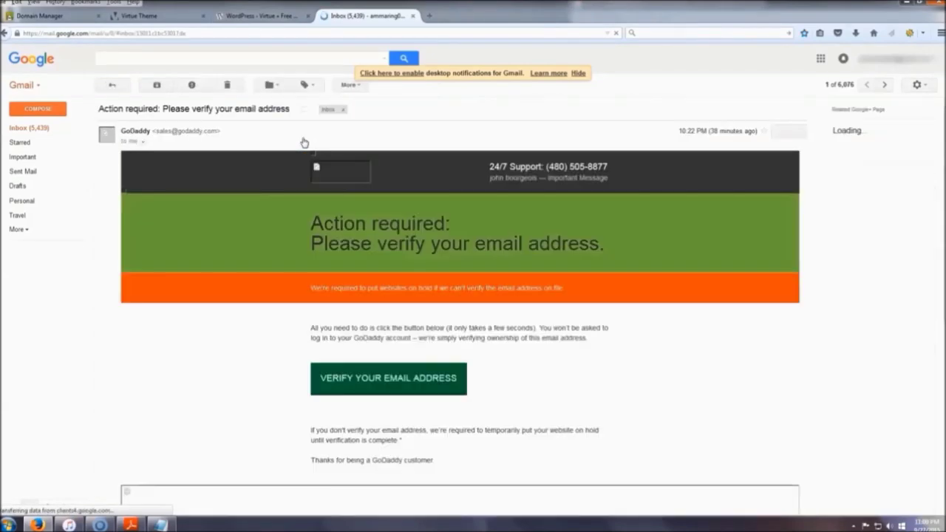
{"action": "left_click", "coordinate": [404, 388]}
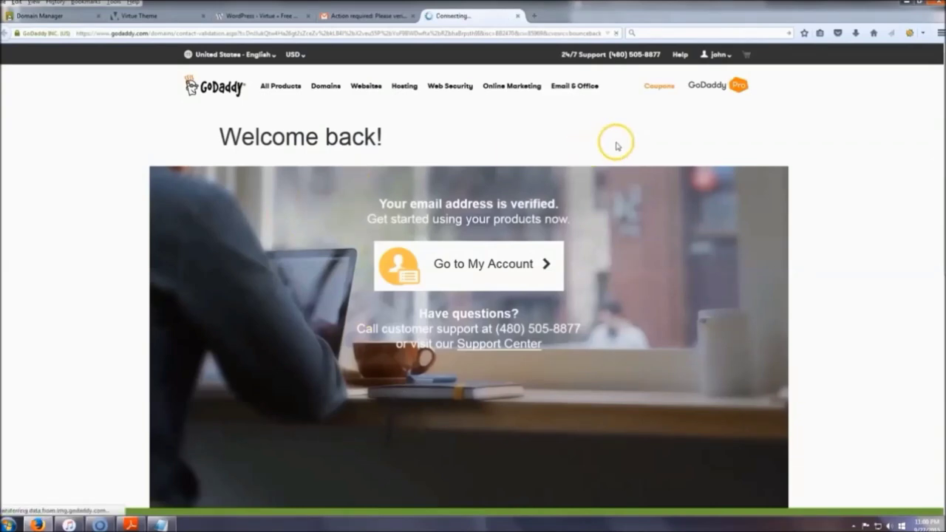
Step: Go to My Account, decline the survey popup, and manage the Web Hosting product
{"action": "left_click", "coordinate": [475, 264]}
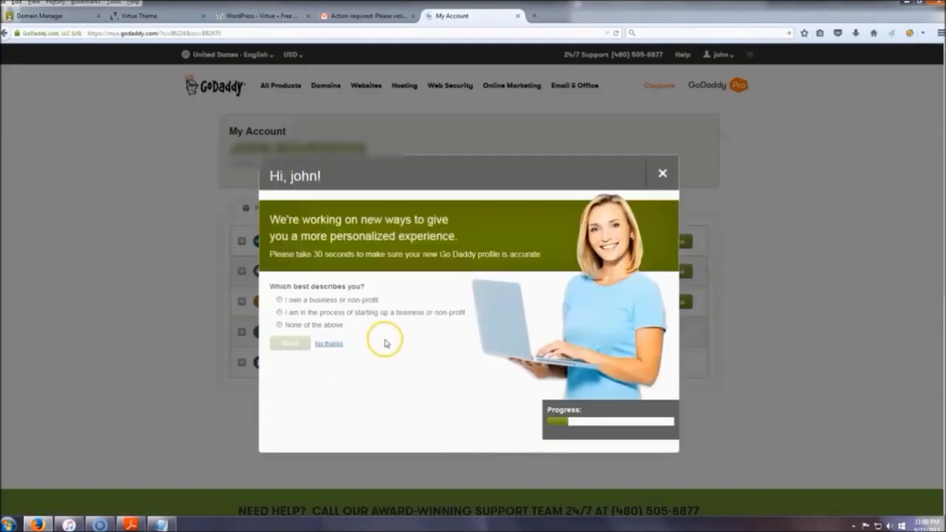
{"action": "left_click", "coordinate": [332, 345]}
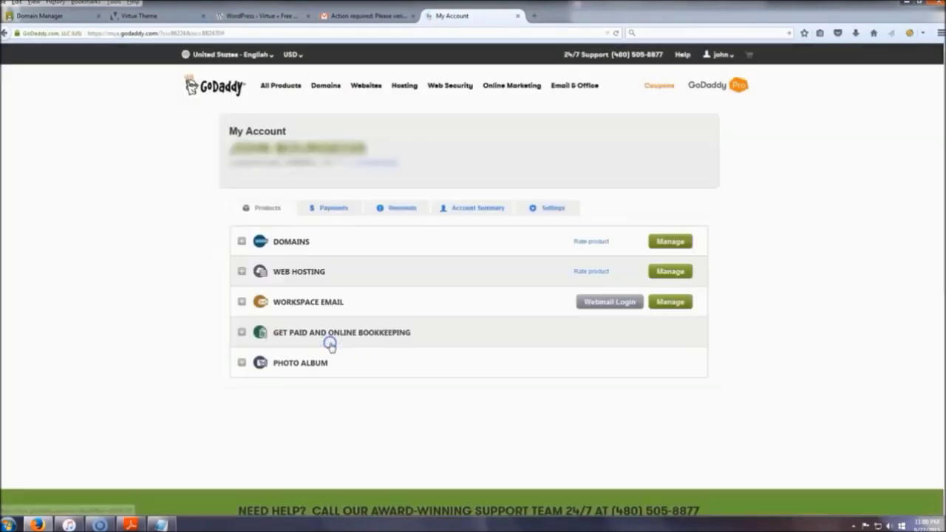
{"action": "right_click", "coordinate": [333, 271]}
{"action": "left_click", "coordinate": [732, 219]}
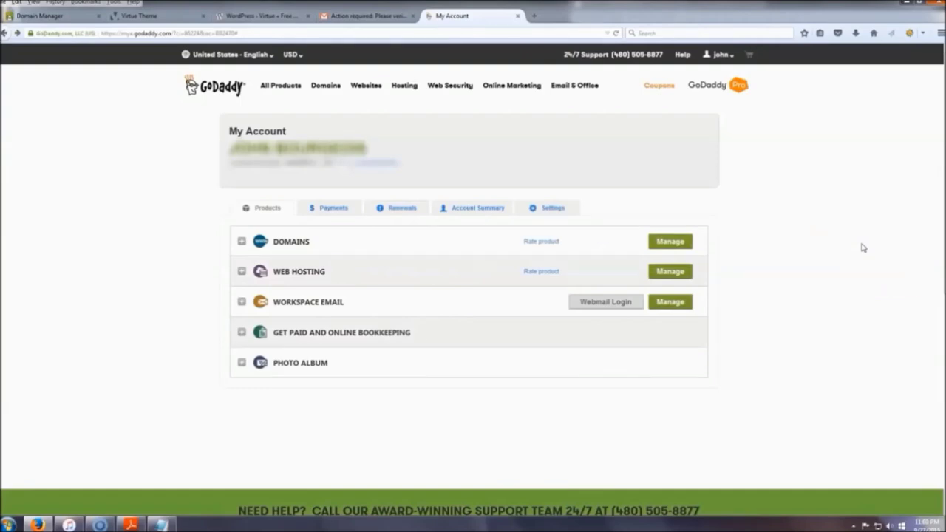
{"action": "left_click", "coordinate": [671, 272]}
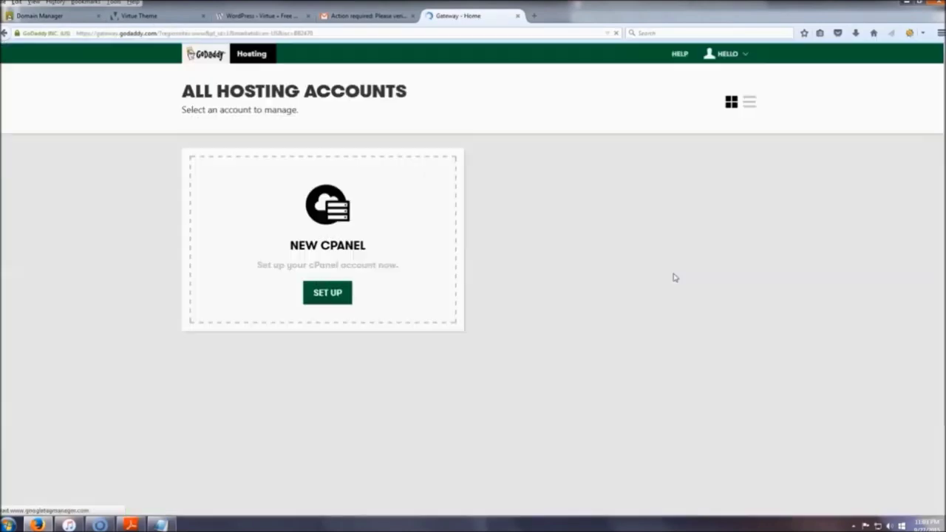
{"action": "left_click", "coordinate": [453, 315]}
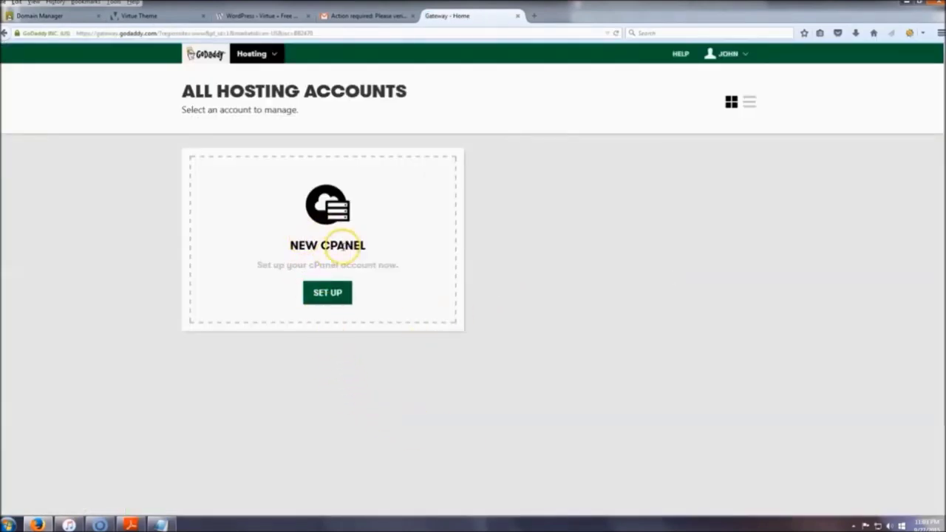
Step: Create the financeandsolutions.com cPanel account with a new username and password, then enter it
{"action": "left_click", "coordinate": [335, 294]}
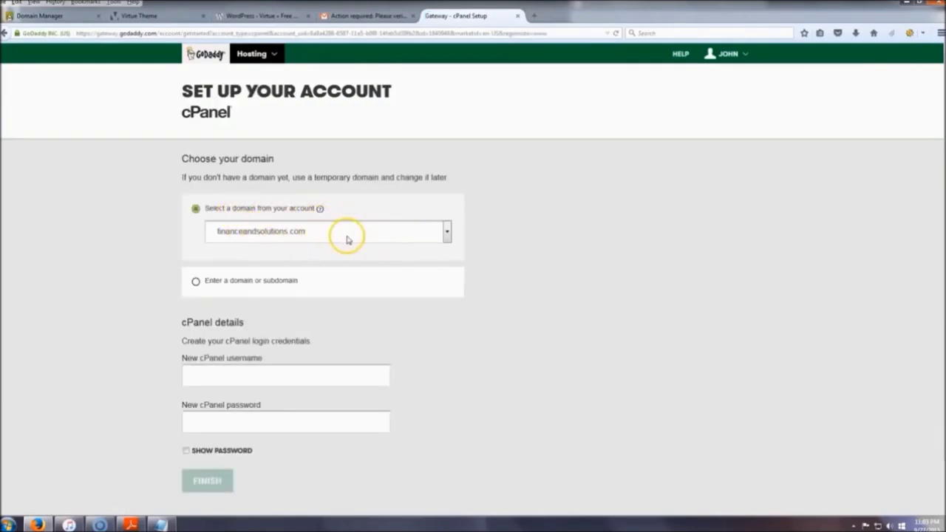
{"action": "scroll", "coordinate": [178, 222], "scroll_direction": "down", "scroll_amount": 2}
{"action": "left_click", "coordinate": [232, 325]}
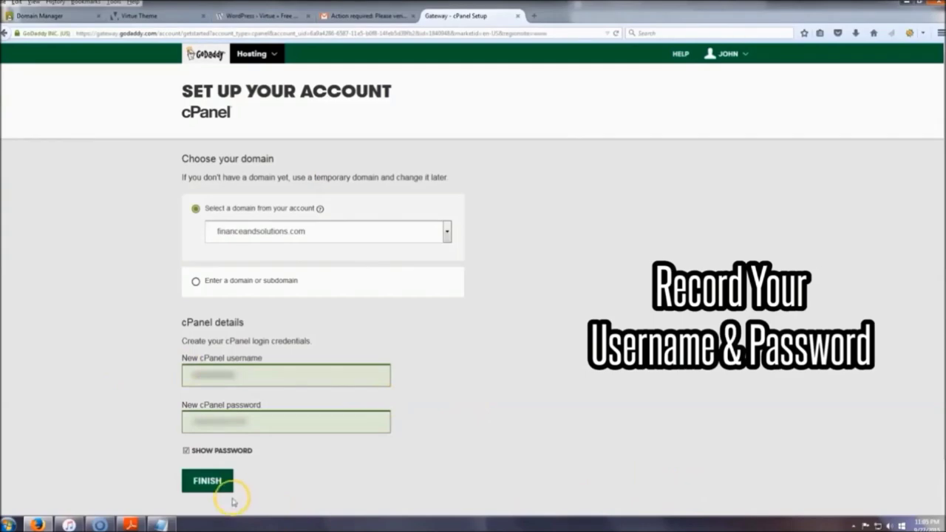
{"action": "left_click", "coordinate": [211, 484]}
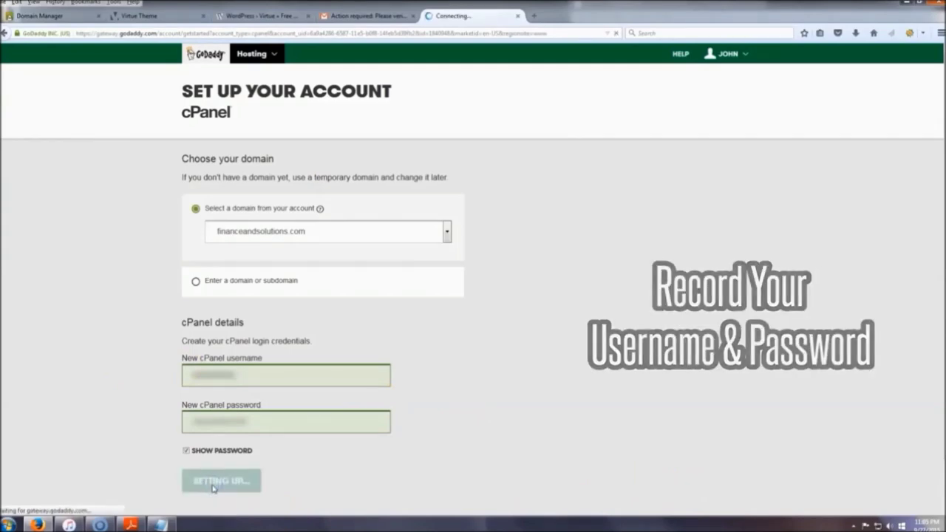
{"action": "left_click", "coordinate": [321, 359]}
{"action": "left_click", "coordinate": [341, 284]}
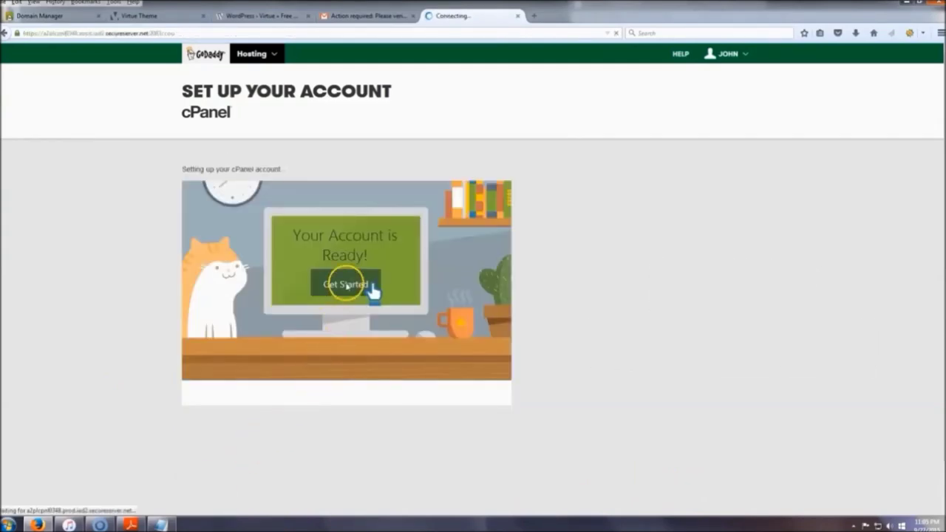
Step: Get started in cPanel and scroll down to WordPress under Web Applications
{"action": "left_click", "coordinate": [330, 484]}
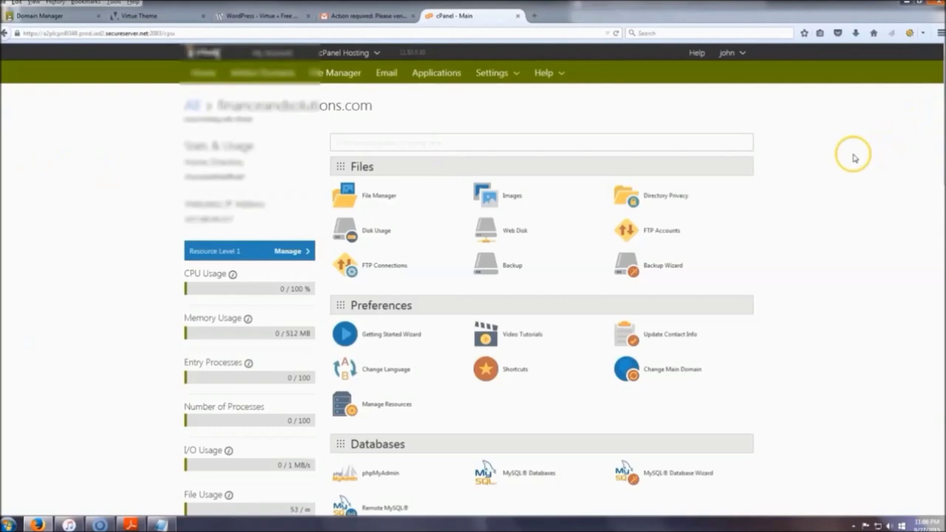
{"action": "scroll", "coordinate": [850, 155], "scroll_direction": "down", "scroll_amount": 5}
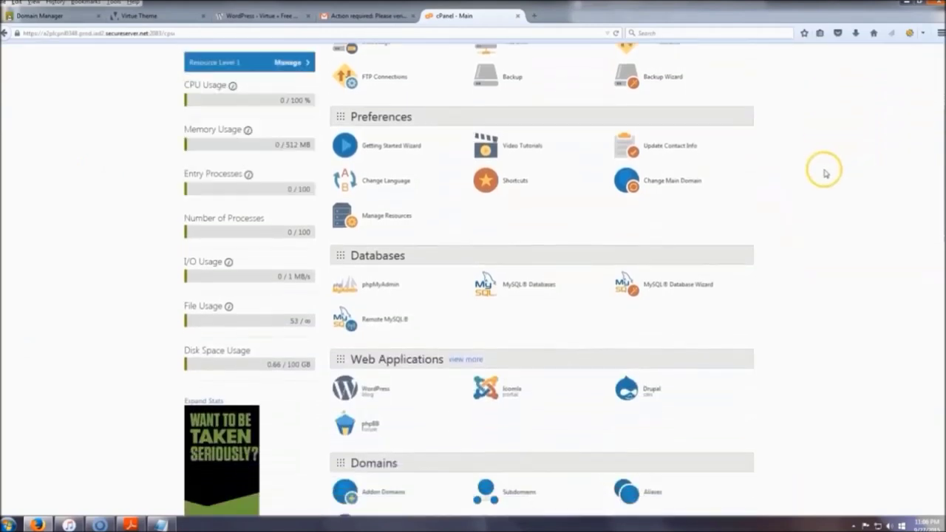
{"action": "scroll", "coordinate": [825, 173], "scroll_direction": "down", "scroll_amount": 1}
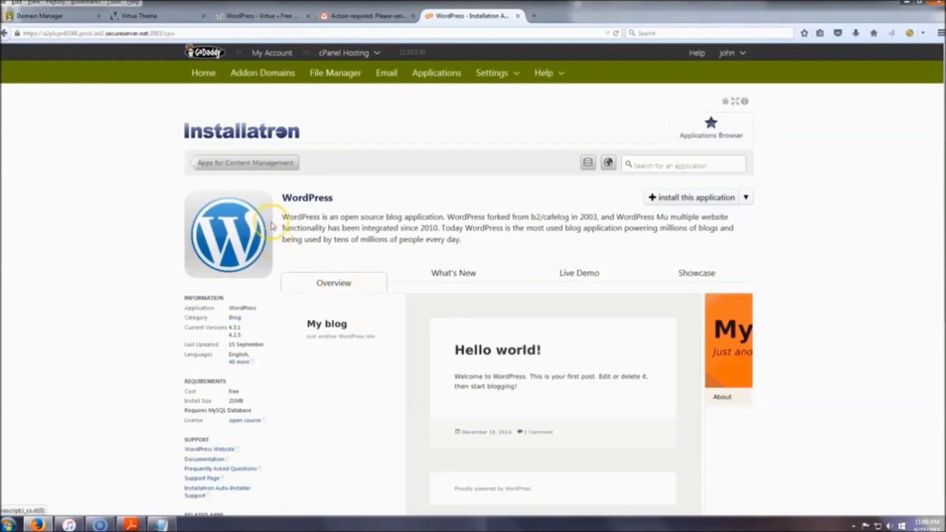
{"action": "left_click", "coordinate": [687, 199]}
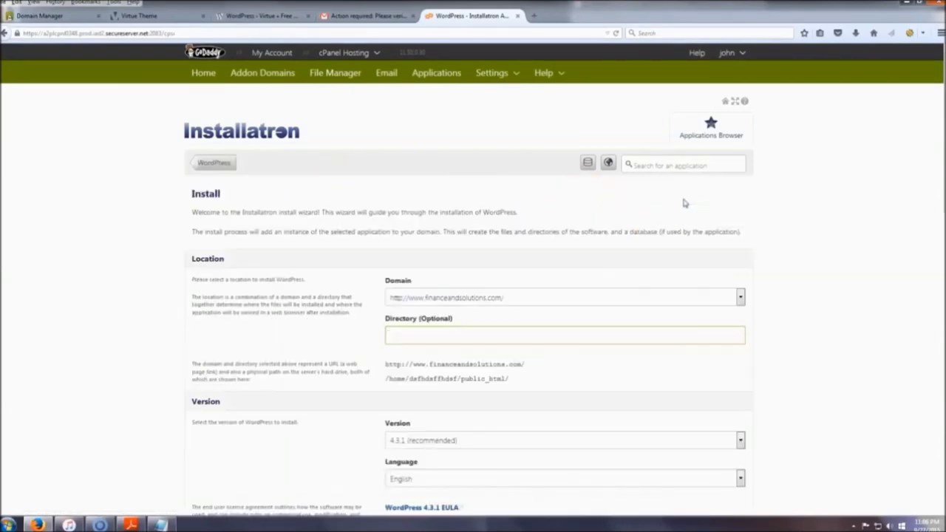
{"action": "scroll", "coordinate": [468, 226], "scroll_direction": "down", "scroll_amount": 2}
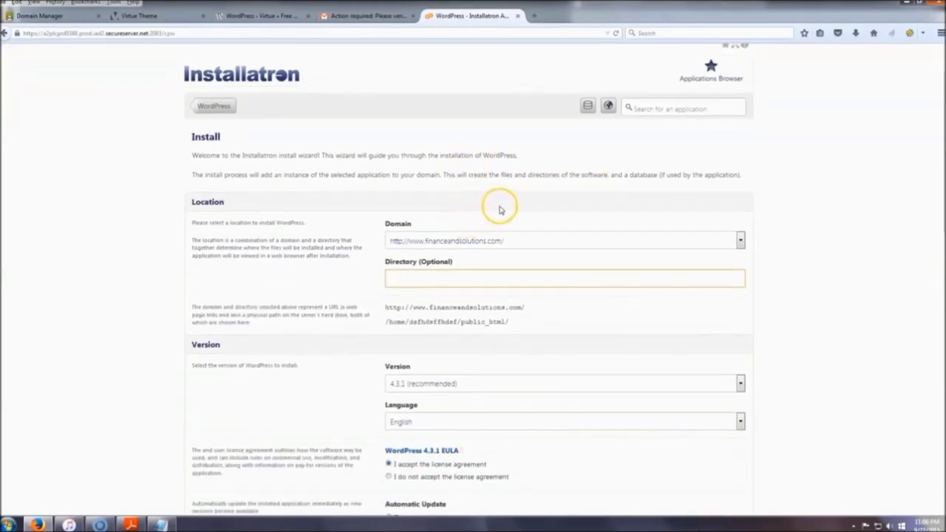
{"action": "scroll", "coordinate": [851, 238], "scroll_direction": "down", "scroll_amount": 2}
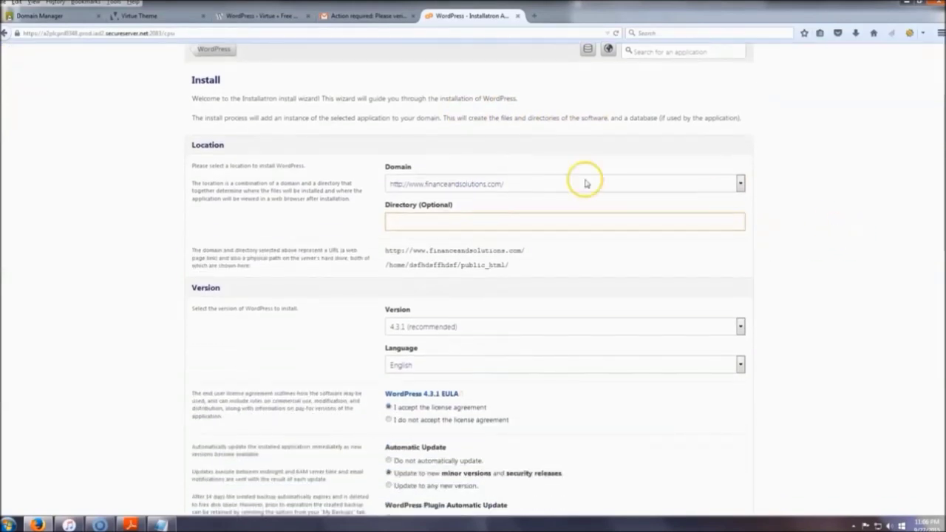
{"action": "scroll", "coordinate": [395, 220], "scroll_direction": "up", "scroll_amount": 4}
{"action": "left_click", "coordinate": [529, 316]}
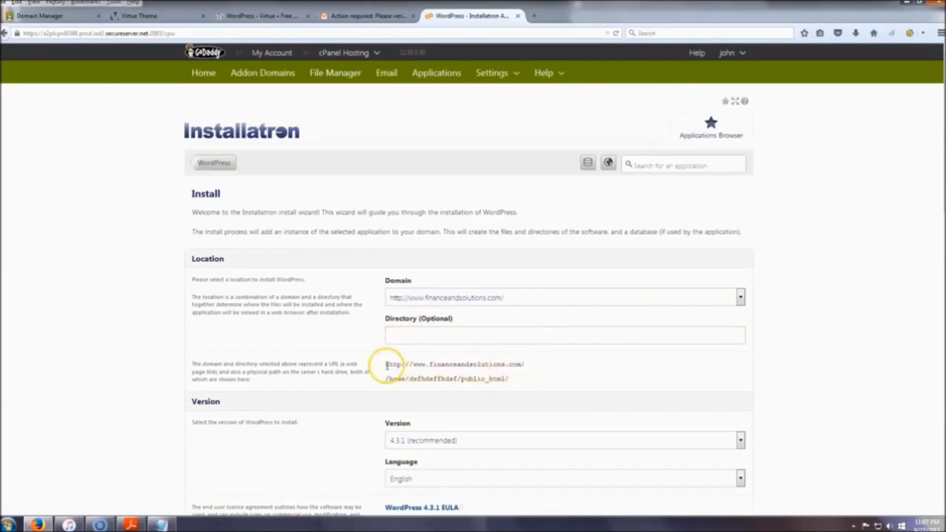
{"action": "left_click_drag", "start_coordinate": [386, 364], "coordinate": [531, 365]}
{"action": "left_click", "coordinate": [552, 367]}
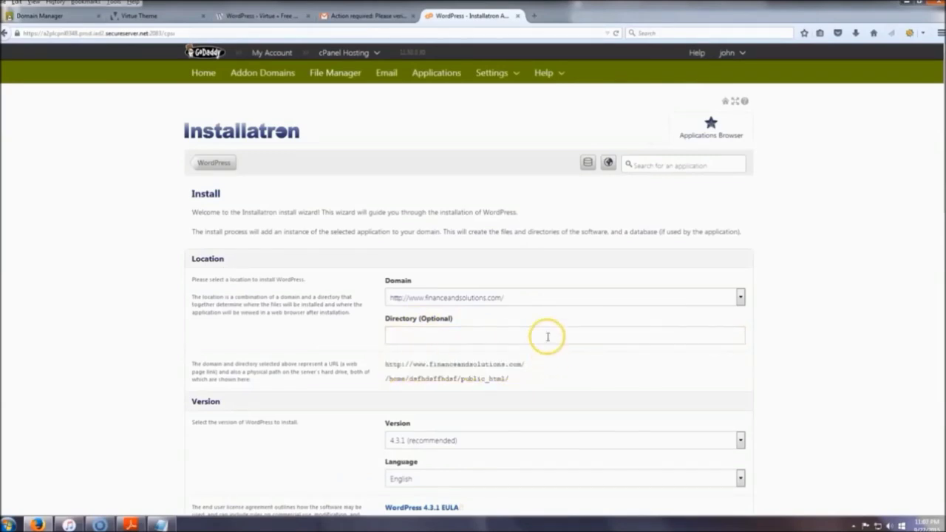
Step: Keep the default version 4.3.1 and settings and install WordPress as 'My blog'
{"action": "scroll", "coordinate": [356, 340], "scroll_direction": "down", "scroll_amount": 3}
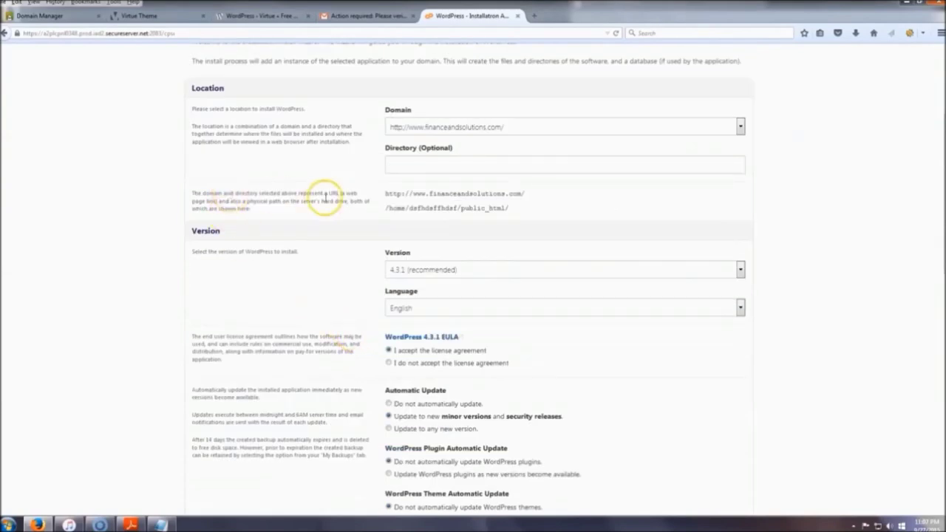
{"action": "scroll", "coordinate": [321, 197], "scroll_direction": "down", "scroll_amount": 2}
{"action": "scroll", "coordinate": [335, 175], "scroll_direction": "down", "scroll_amount": 2}
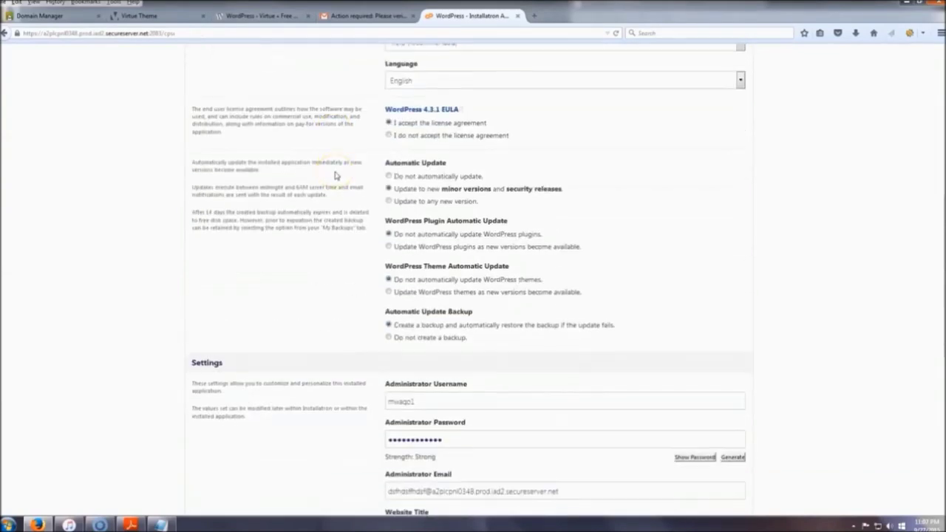
{"action": "scroll", "coordinate": [335, 175], "scroll_direction": "down", "scroll_amount": 3}
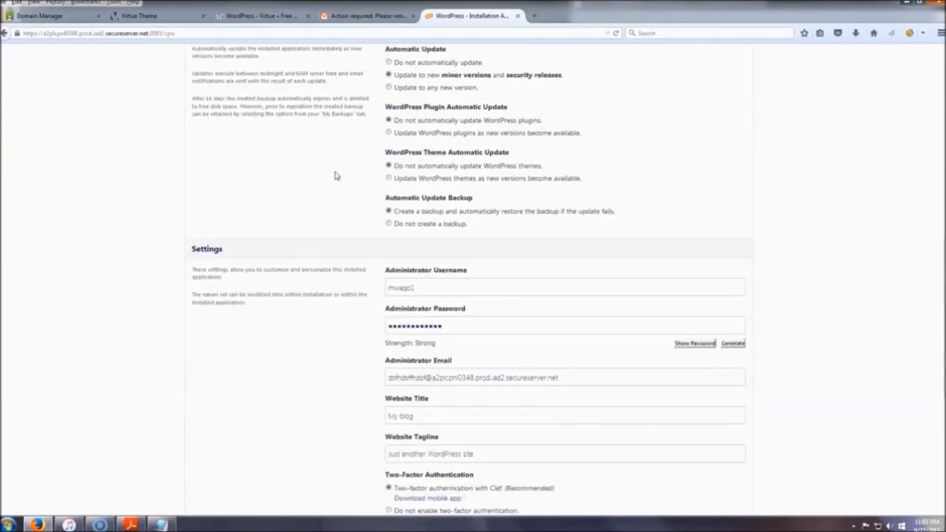
{"action": "scroll", "coordinate": [334, 176], "scroll_direction": "down", "scroll_amount": 5}
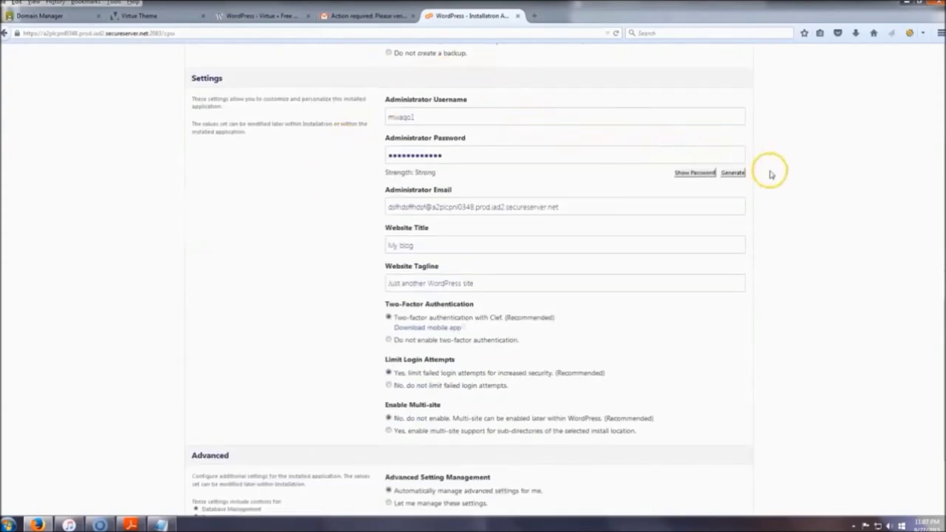
{"action": "scroll", "coordinate": [764, 197], "scroll_direction": "down", "scroll_amount": 3}
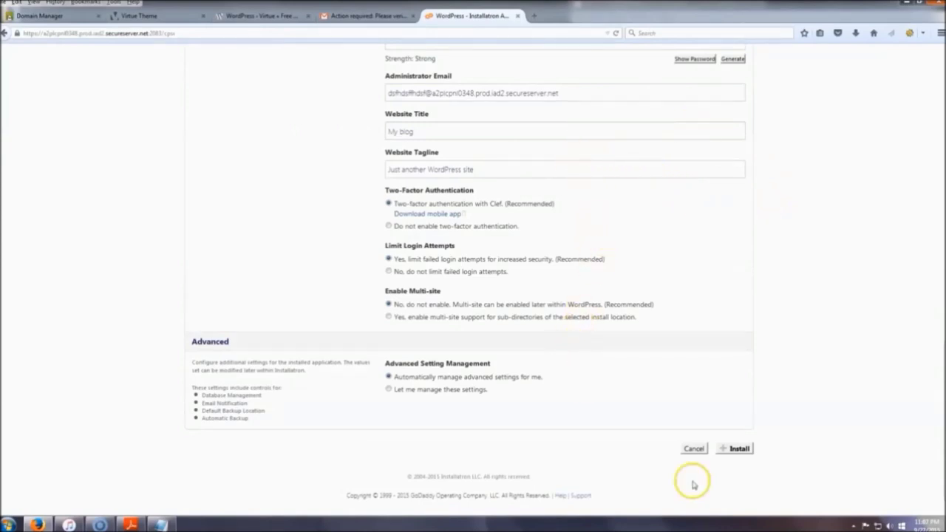
{"action": "left_click", "coordinate": [740, 450]}
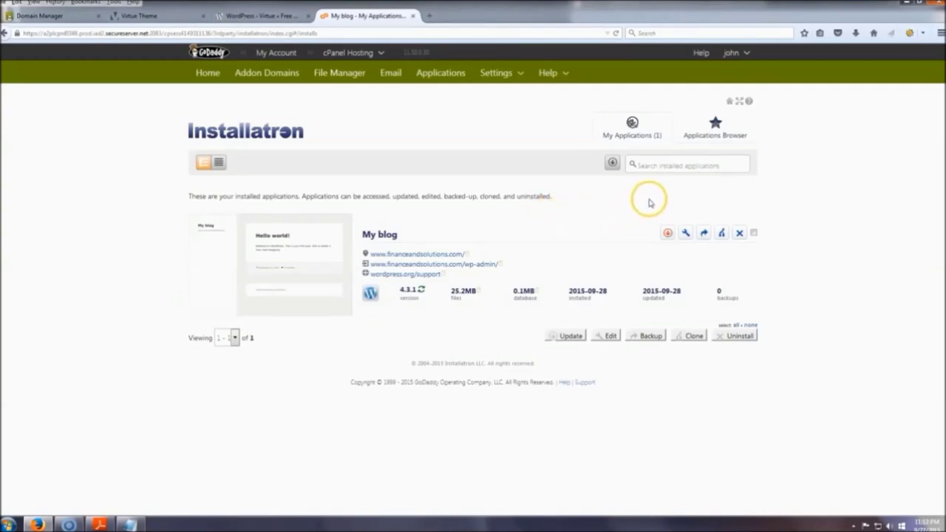
Step: From the blog's Installatron details, open its wp-admin link in a new browser tab
{"action": "left_click", "coordinate": [686, 235]}
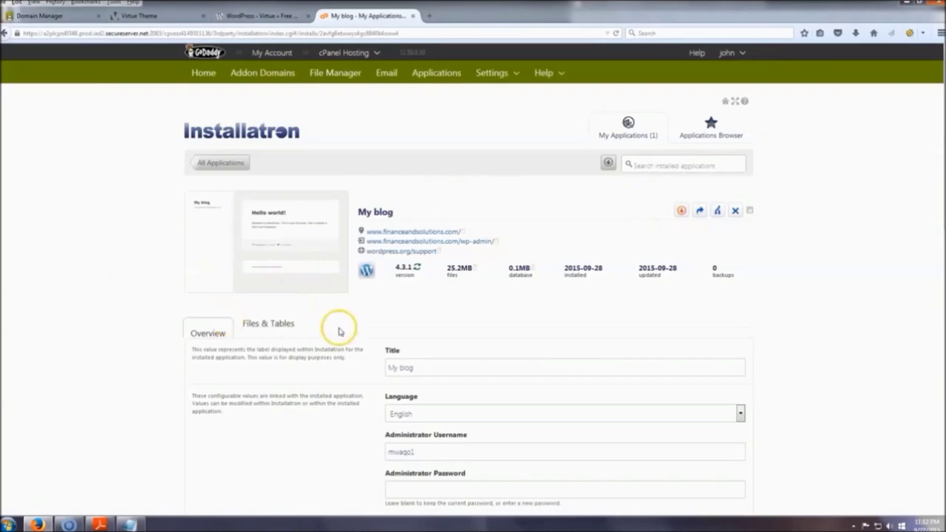
{"action": "scroll", "coordinate": [347, 325], "scroll_direction": "down", "scroll_amount": 5}
{"action": "scroll", "coordinate": [288, 249], "scroll_direction": "down", "scroll_amount": 3}
{"action": "scroll", "coordinate": [303, 247], "scroll_direction": "down", "scroll_amount": 3}
{"action": "scroll", "coordinate": [321, 261], "scroll_direction": "up", "scroll_amount": 10}
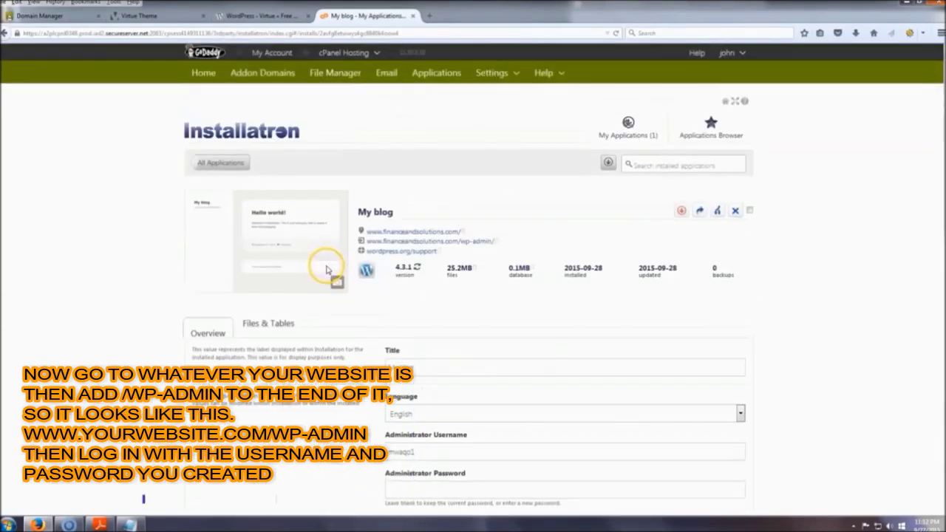
{"action": "right_click", "coordinate": [466, 247]}
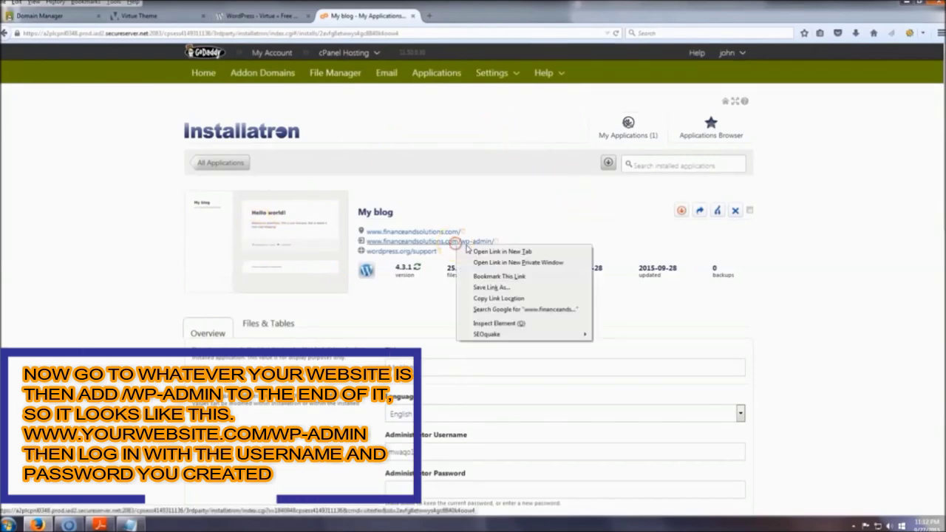
{"action": "left_click", "coordinate": [485, 251]}
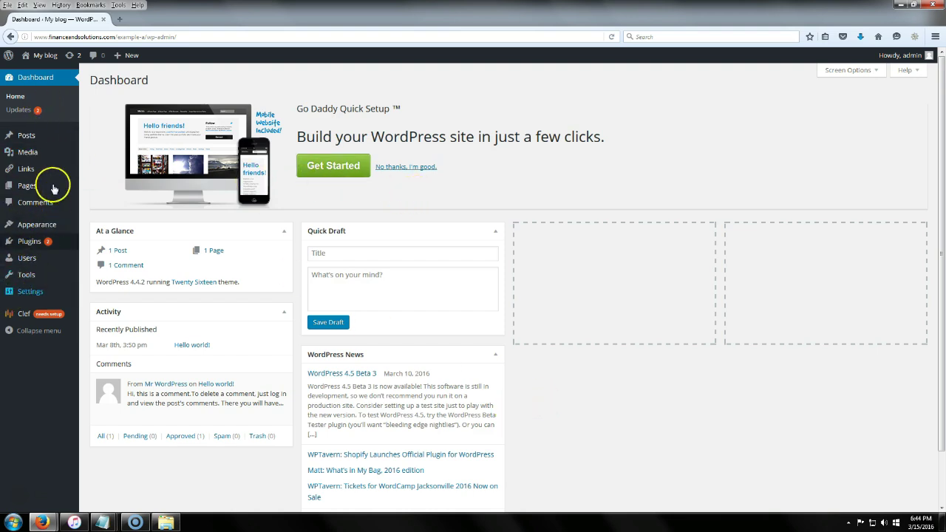
{"action": "right_click", "coordinate": [46, 55]}
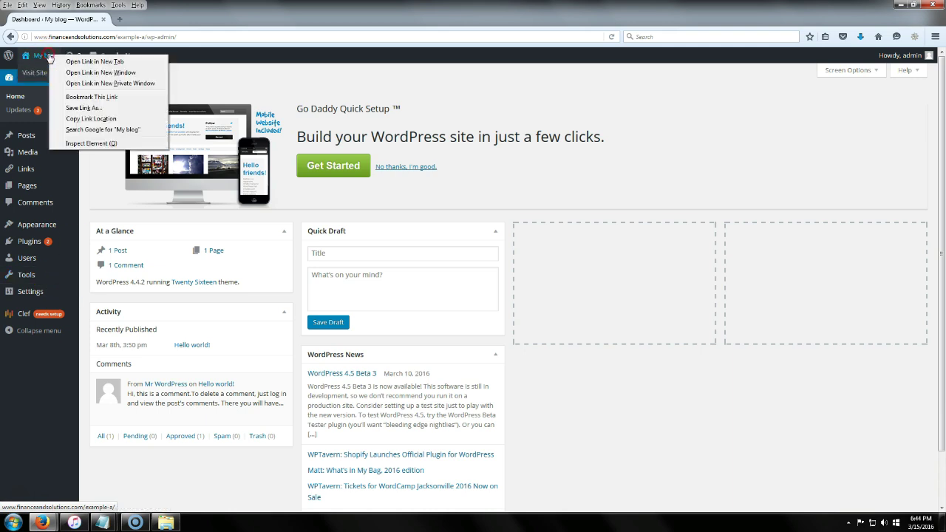
{"action": "left_click", "coordinate": [86, 62]}
{"action": "left_click", "coordinate": [158, 19]}
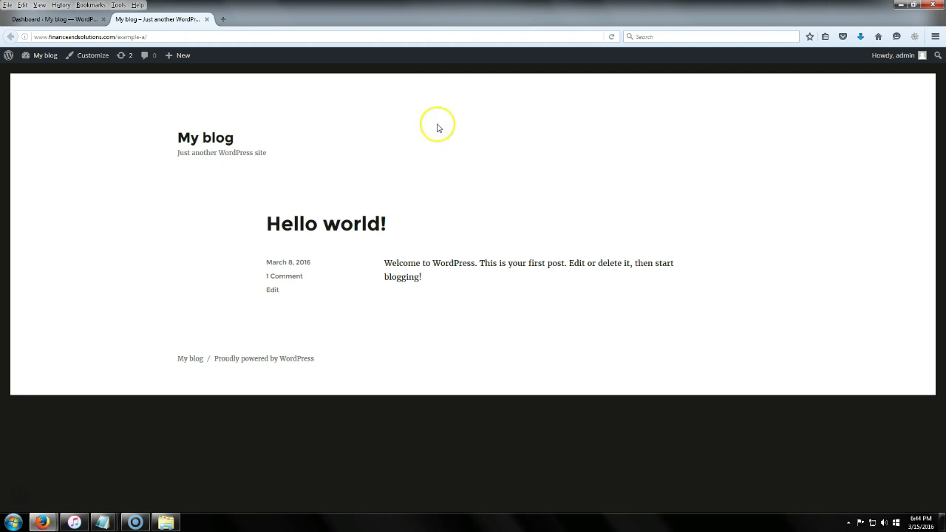
{"action": "left_click", "coordinate": [207, 20]}
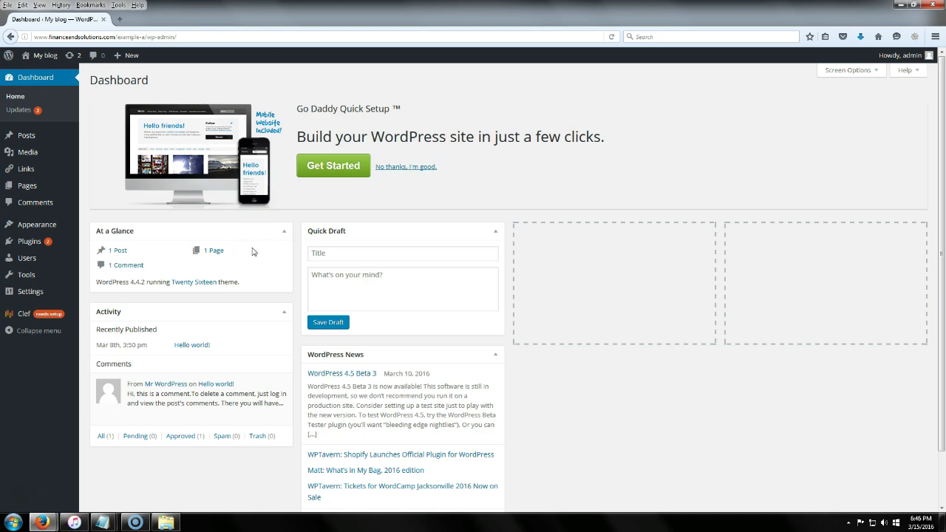
{"action": "mouse_move", "coordinate": [52, 222]}
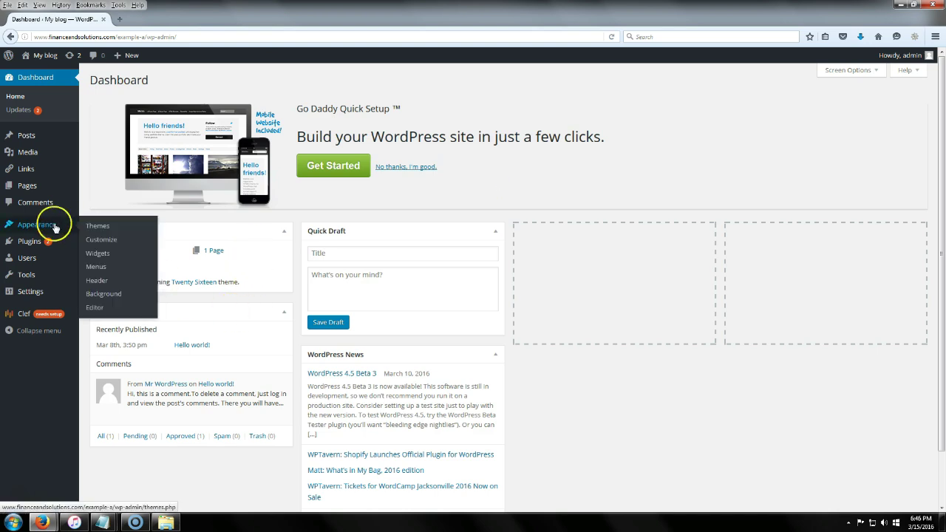
Step: Search the Add Themes directory for 'accesspress mag' and install the Accesspress Mag theme
{"action": "left_click", "coordinate": [101, 234]}
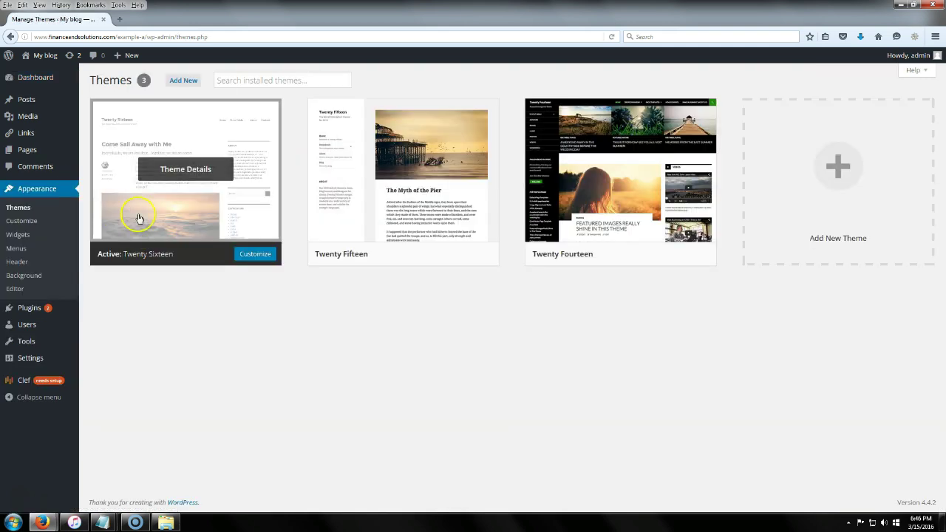
{"action": "left_click", "coordinate": [185, 81]}
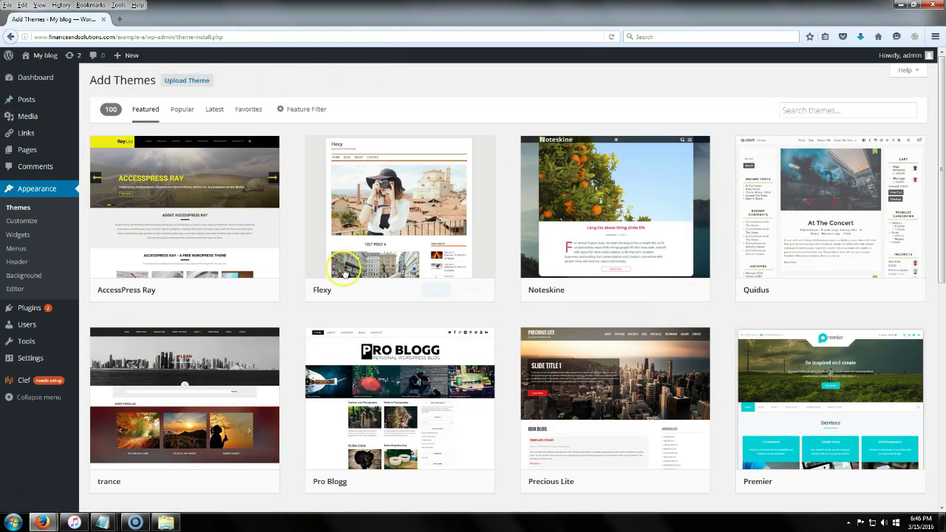
{"action": "scroll", "coordinate": [429, 276], "scroll_direction": "down", "scroll_amount": 3}
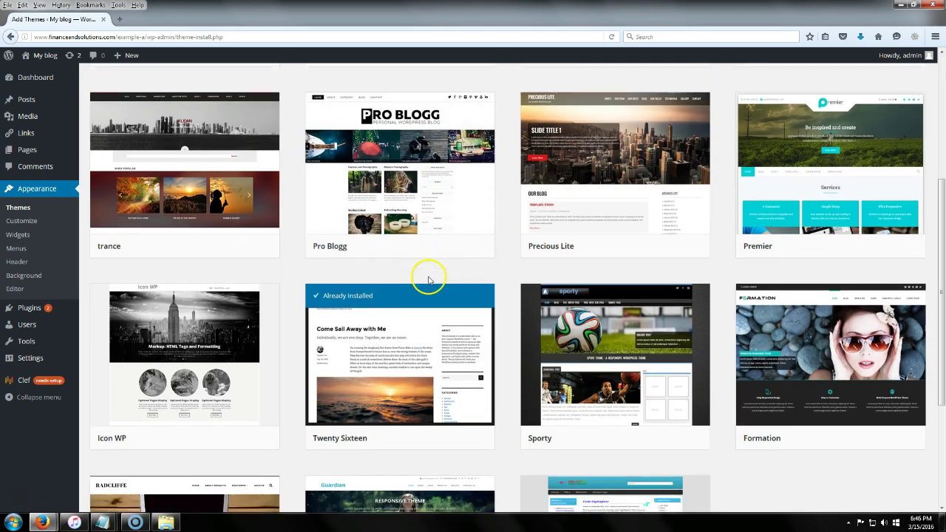
{"action": "scroll", "coordinate": [429, 280], "scroll_direction": "down", "scroll_amount": 3}
{"action": "scroll", "coordinate": [416, 289], "scroll_direction": "up", "scroll_amount": 6}
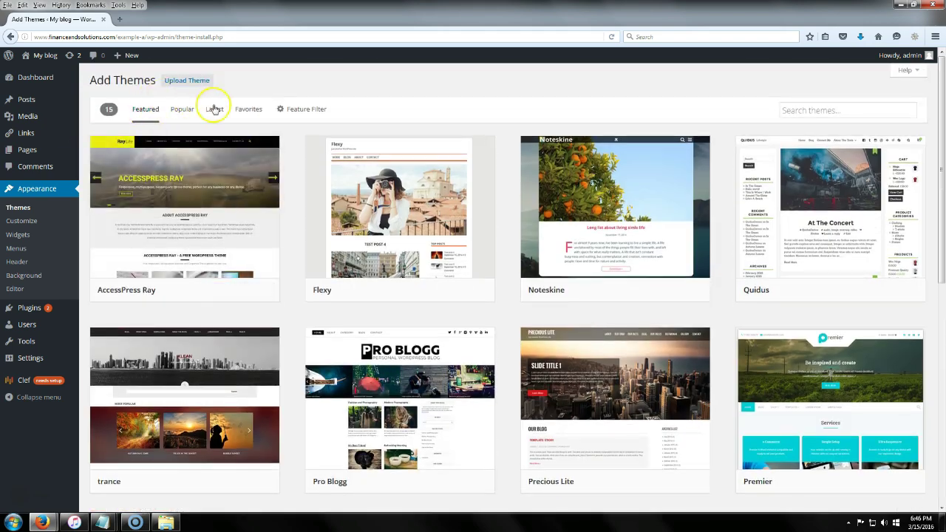
{"action": "left_click", "coordinate": [820, 110]}
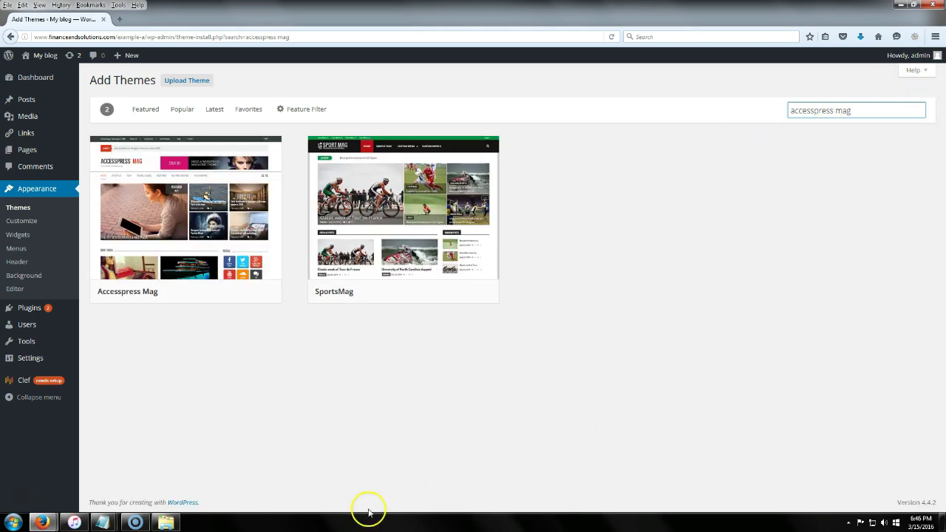
{"action": "mouse_move", "coordinate": [170, 290]}
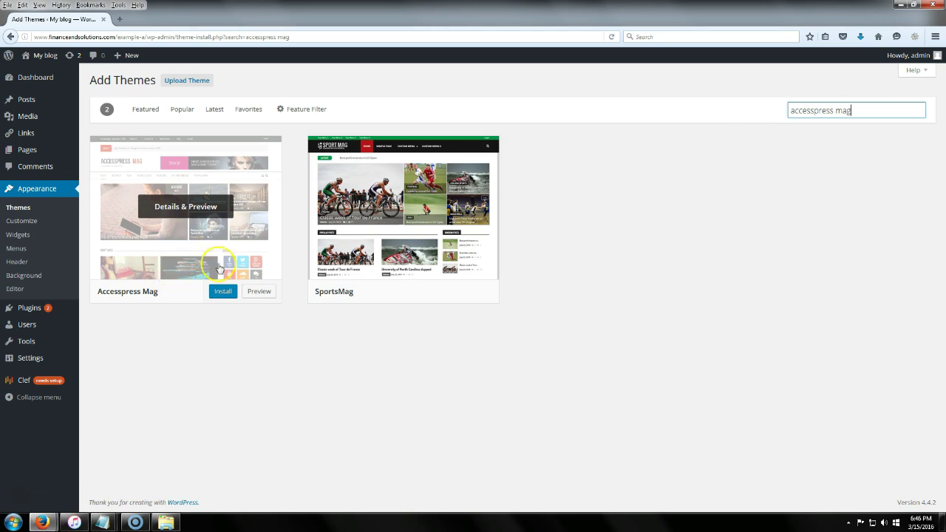
{"action": "left_click", "coordinate": [224, 292]}
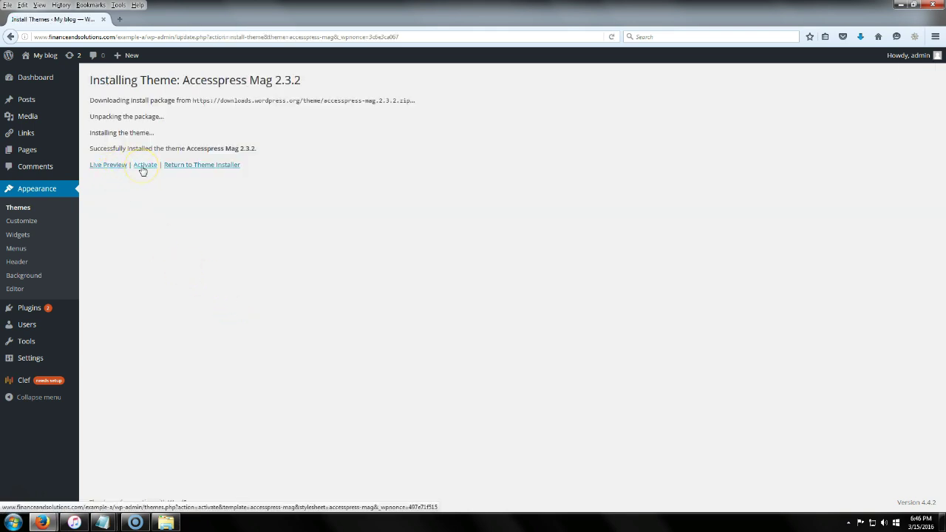
Step: Activate Accesspress Mag, then preview the restyled live blog in a new tab and close it
{"action": "left_click", "coordinate": [109, 169]}
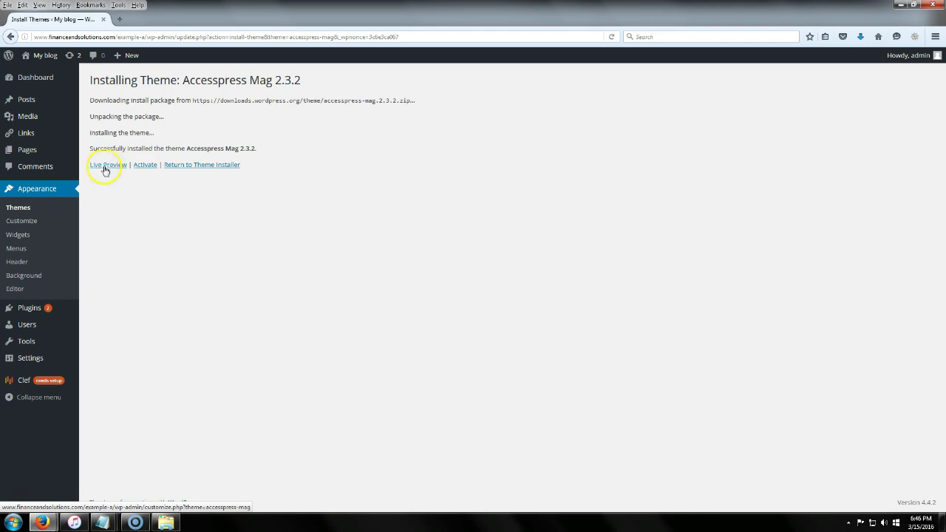
{"action": "left_click", "coordinate": [147, 168]}
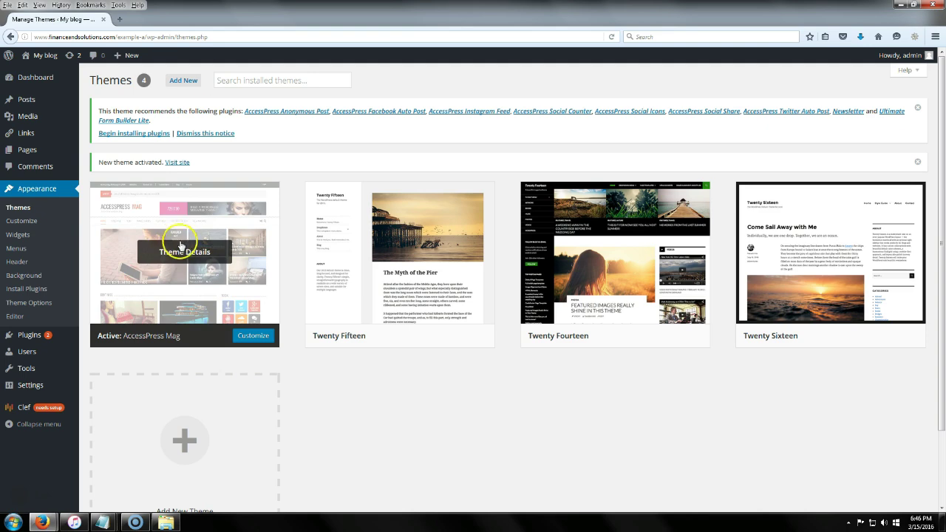
{"action": "right_click", "coordinate": [46, 60]}
{"action": "left_click", "coordinate": [96, 66]}
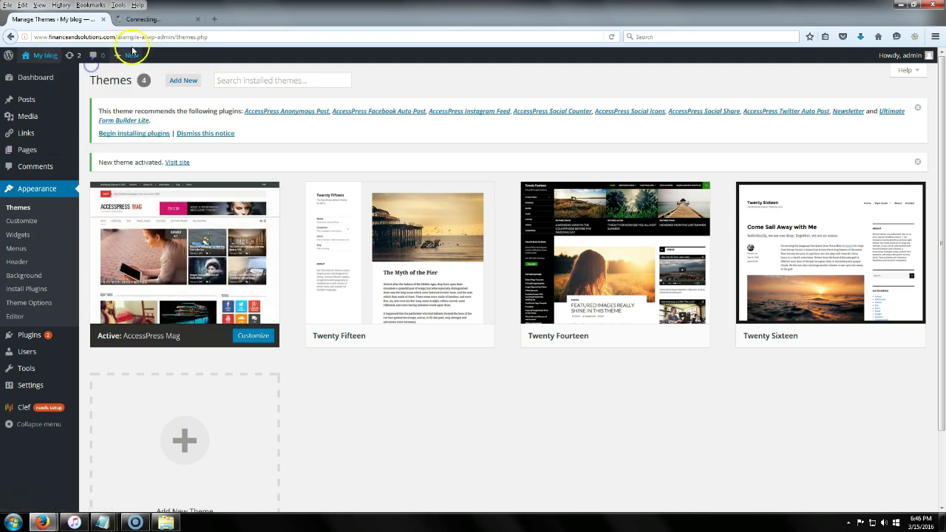
{"action": "left_click", "coordinate": [148, 21]}
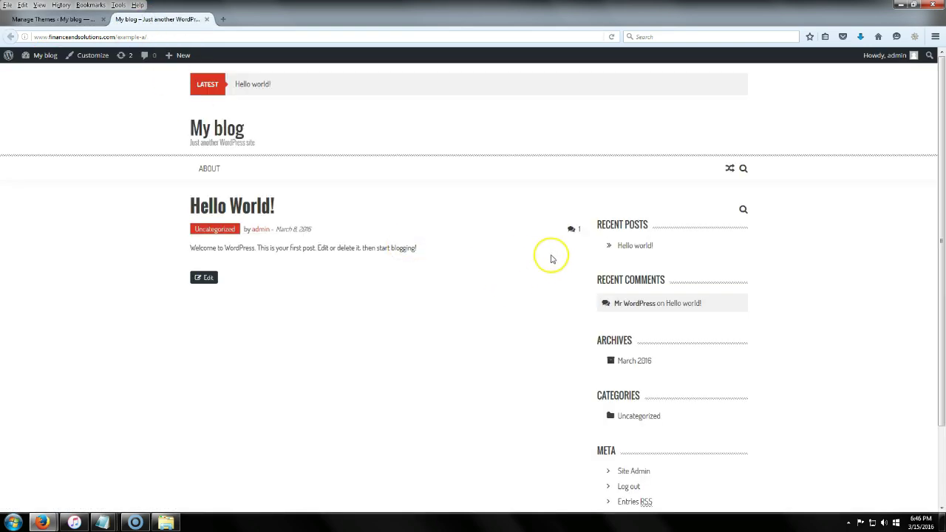
{"action": "scroll", "coordinate": [165, 294], "scroll_direction": "down", "scroll_amount": 3}
{"action": "scroll", "coordinate": [160, 293], "scroll_direction": "up", "scroll_amount": 3}
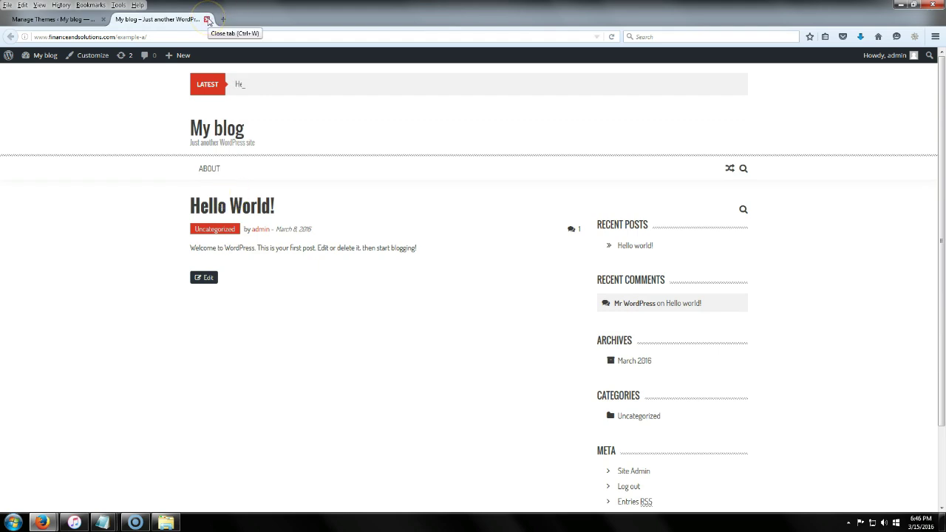
{"action": "left_click", "coordinate": [207, 19]}
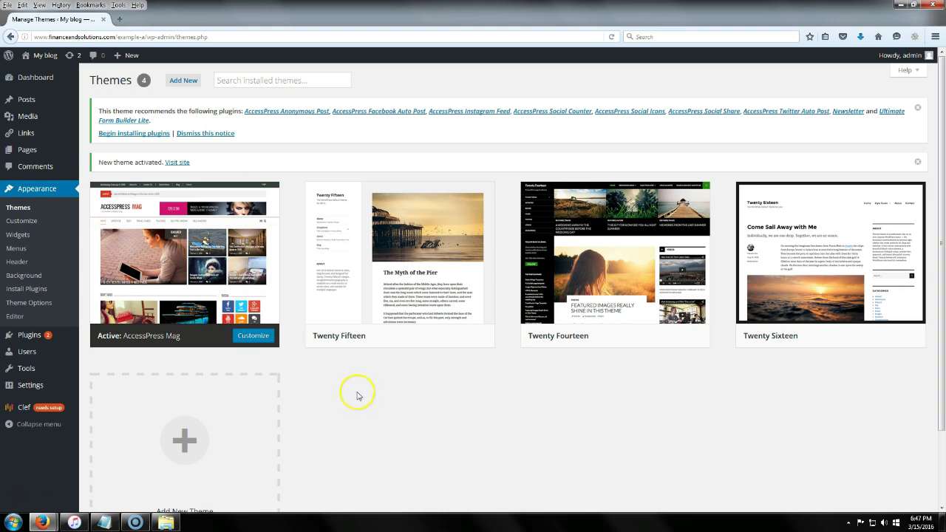
{"action": "mouse_move", "coordinate": [30, 98]}
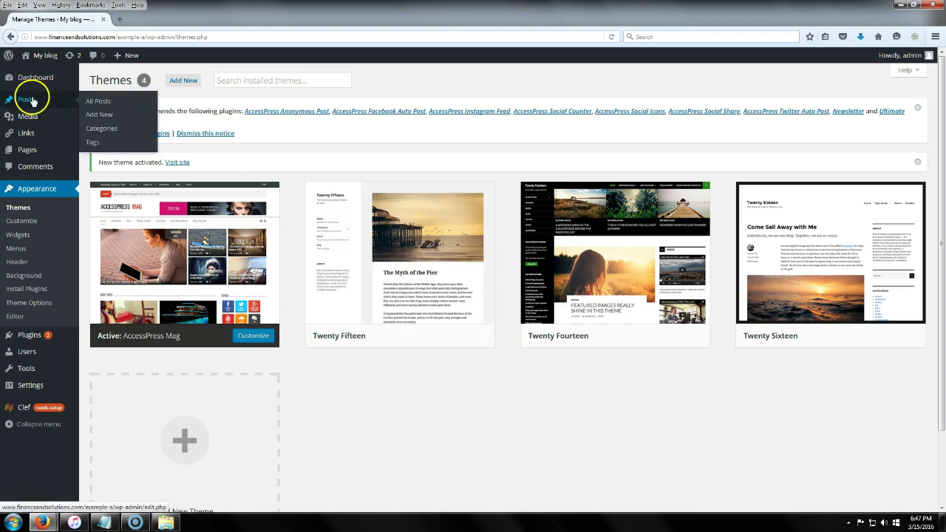
Step: Start a new post and paste the title 'The Best Juicing Recipes Of 2016' from the notes
{"action": "left_click", "coordinate": [108, 119]}
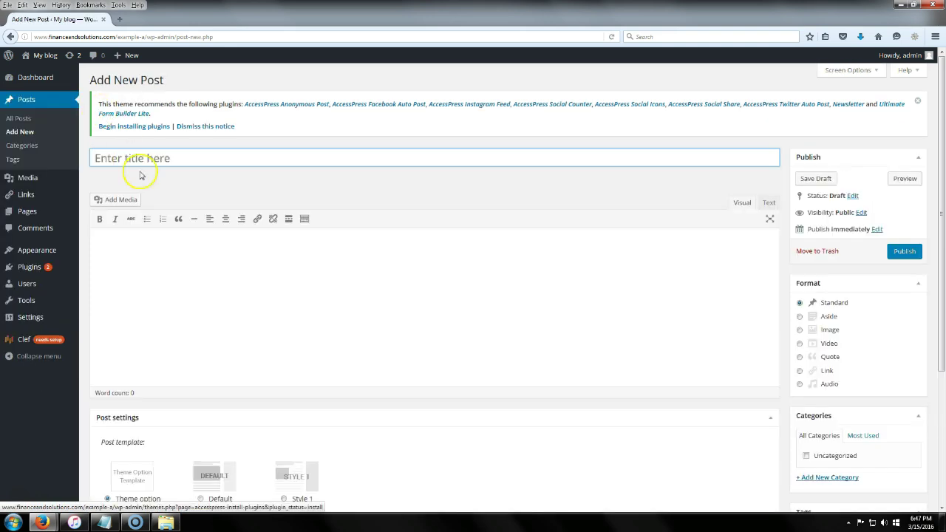
{"action": "left_click", "coordinate": [165, 156]}
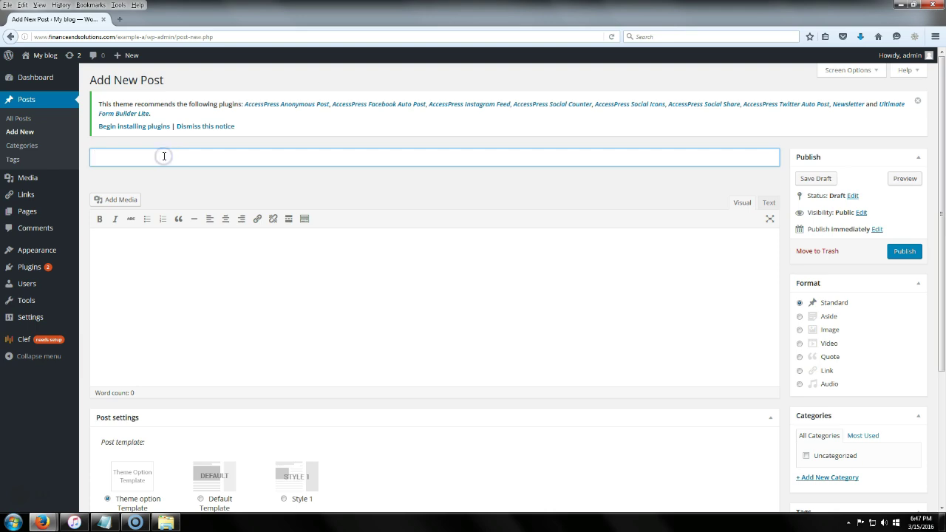
{"action": "left_click", "coordinate": [103, 523]}
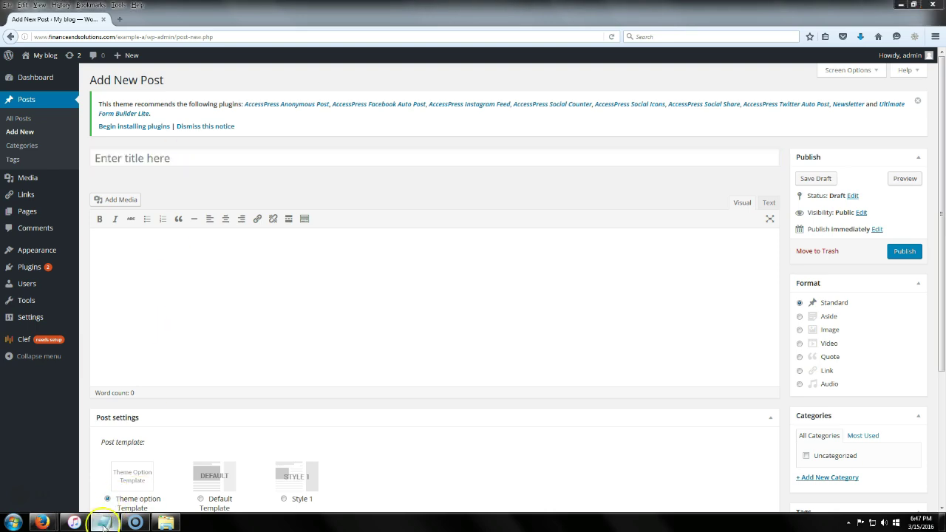
{"action": "left_click_drag", "start_coordinate": [324, 72], "coordinate": [191, 72]}
{"action": "key", "text": "ctrl+c"}
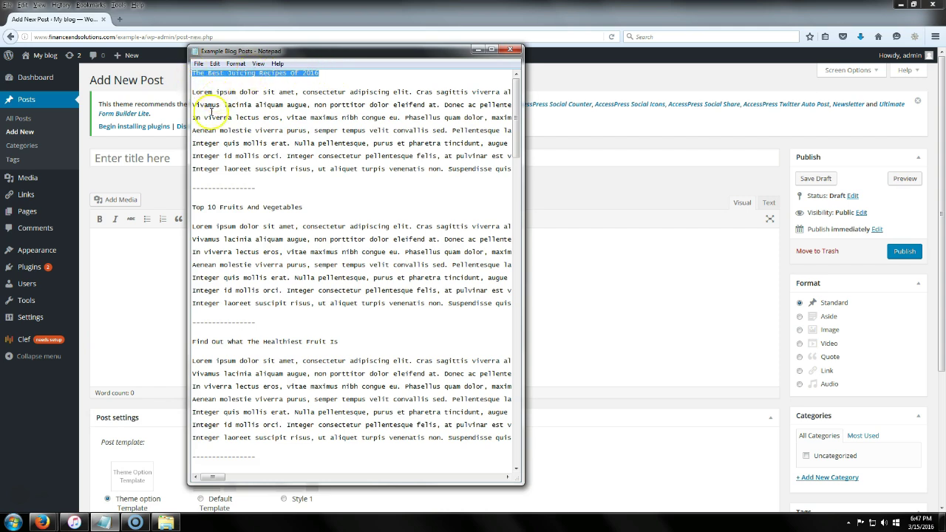
{"action": "left_click", "coordinate": [138, 154]}
{"action": "key", "text": "ctrl+v"}
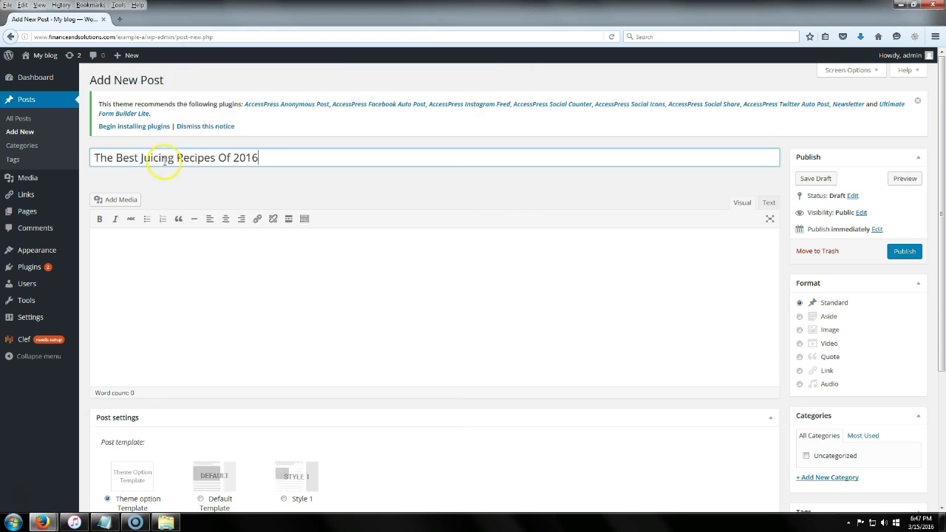
Step: Copy the first post's body paragraphs from the notes into the post body
{"action": "left_click", "coordinate": [105, 522]}
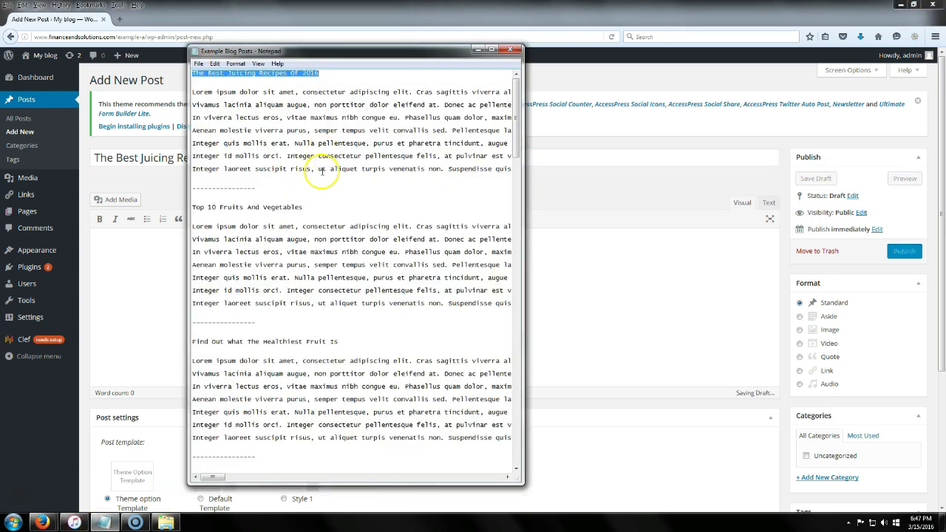
{"action": "left_click_drag", "start_coordinate": [193, 92], "coordinate": [216, 176]}
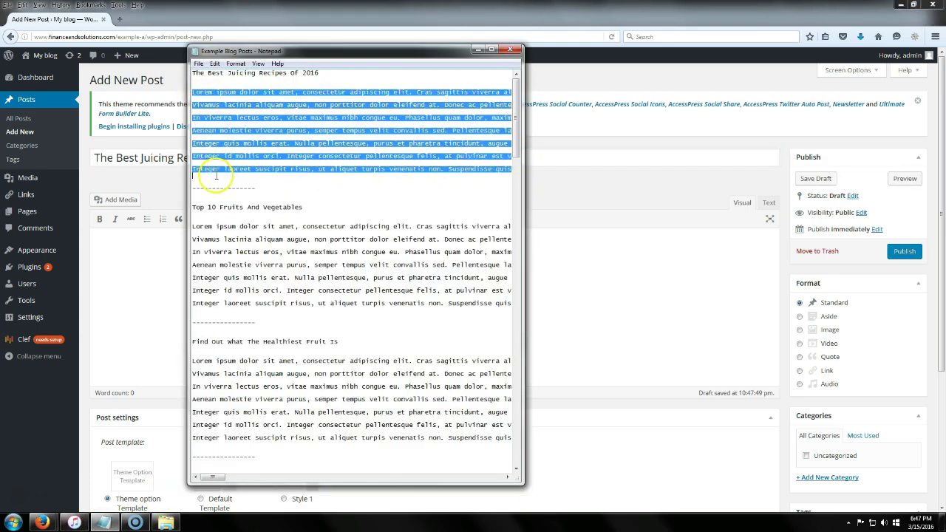
{"action": "key", "text": "ctrl+c"}
{"action": "left_click", "coordinate": [141, 289]}
{"action": "key", "text": "ctrl+v"}
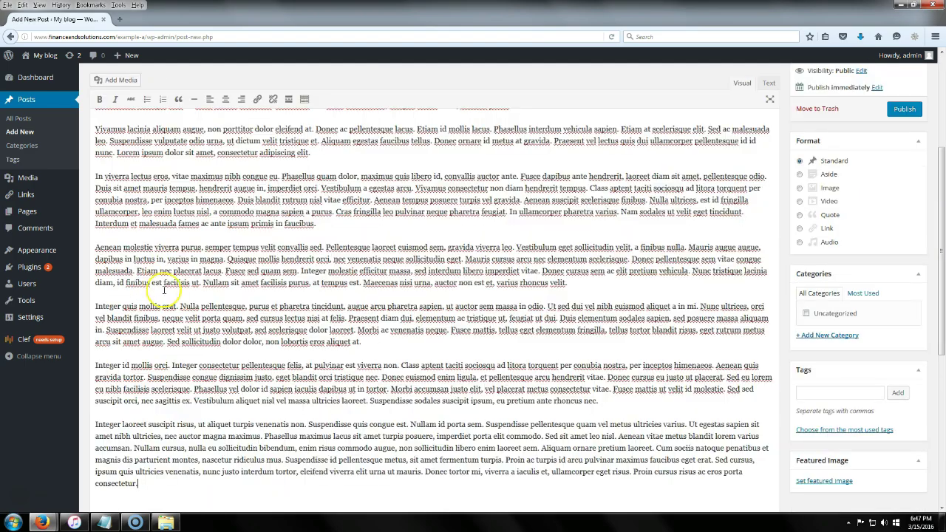
{"action": "scroll", "coordinate": [248, 247], "scroll_direction": "up", "scroll_amount": 5}
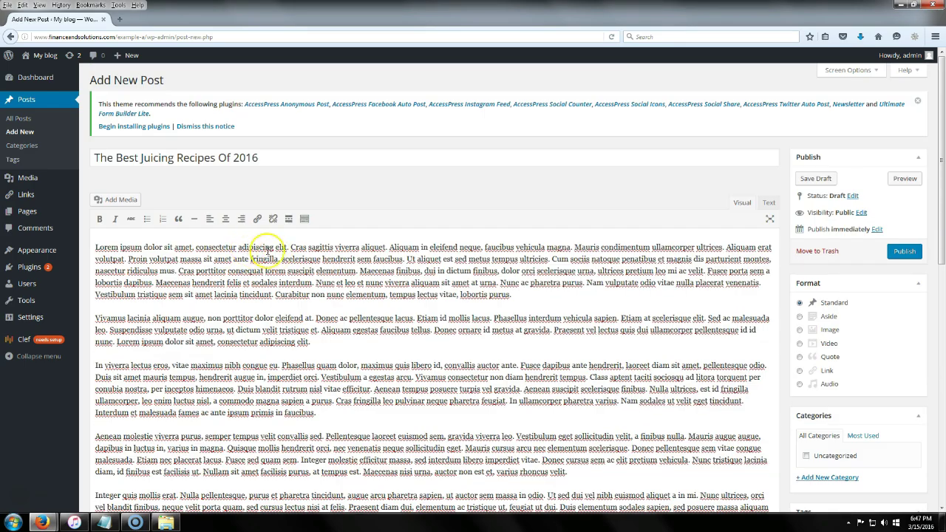
{"action": "scroll", "coordinate": [761, 262], "scroll_direction": "down", "scroll_amount": 4}
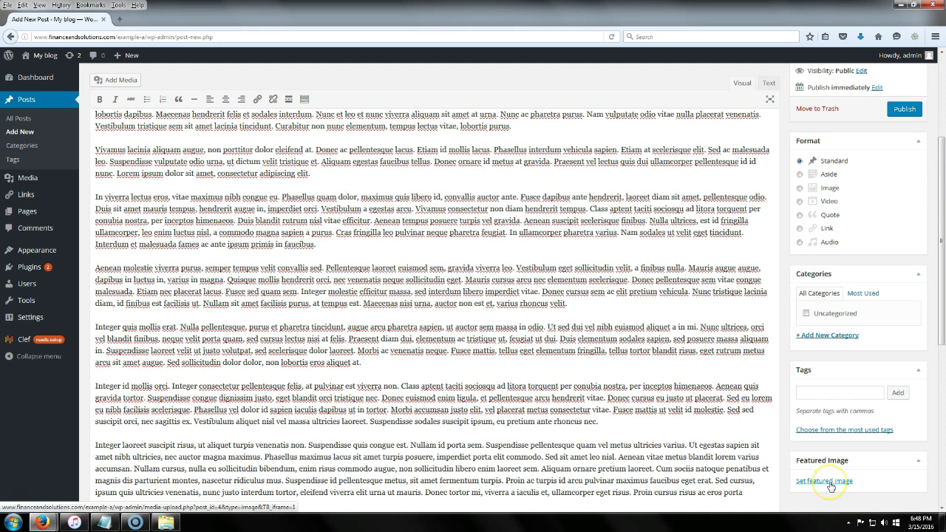
{"action": "left_click", "coordinate": [831, 482]}
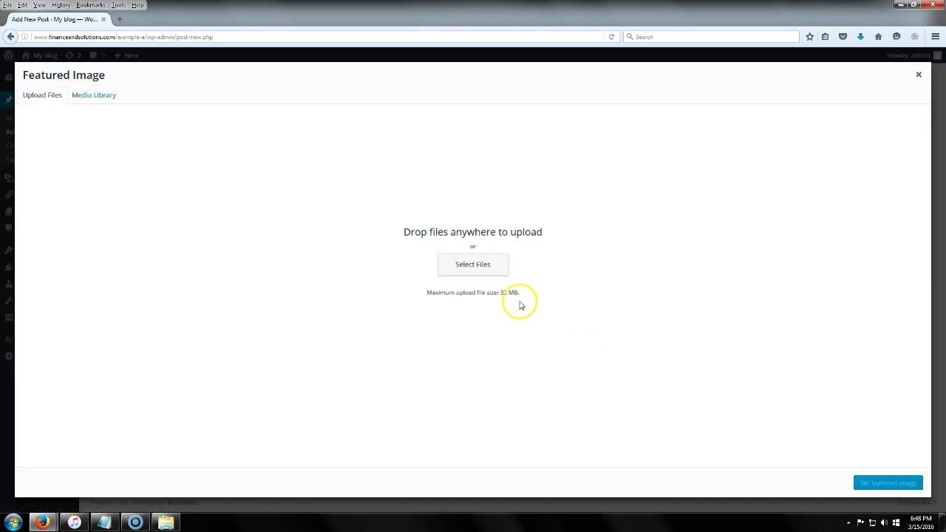
Step: Upload 1.-The-Best-Juicing-Recipes-Of-2016.jpg and set it as the post's featured image
{"action": "left_click", "coordinate": [474, 268]}
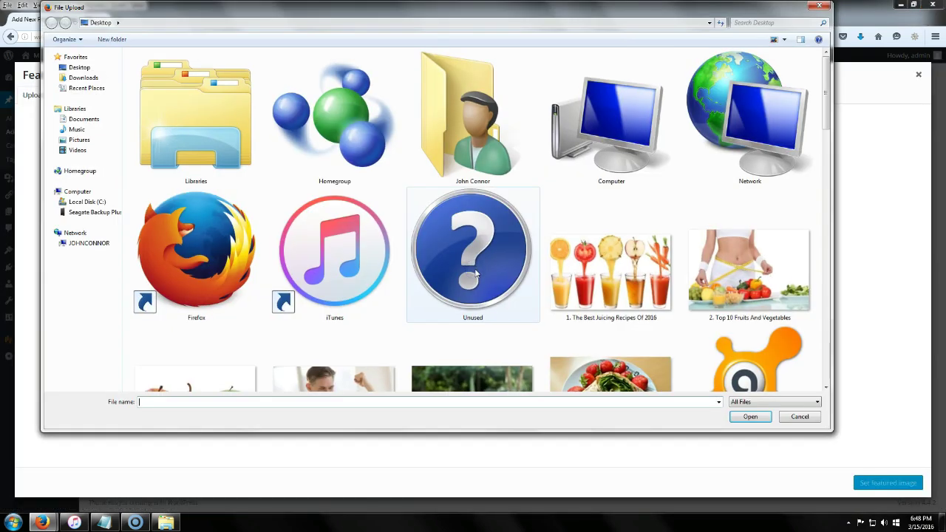
{"action": "left_click", "coordinate": [475, 273]}
{"action": "left_click", "coordinate": [584, 279]}
{"action": "left_click", "coordinate": [750, 418]}
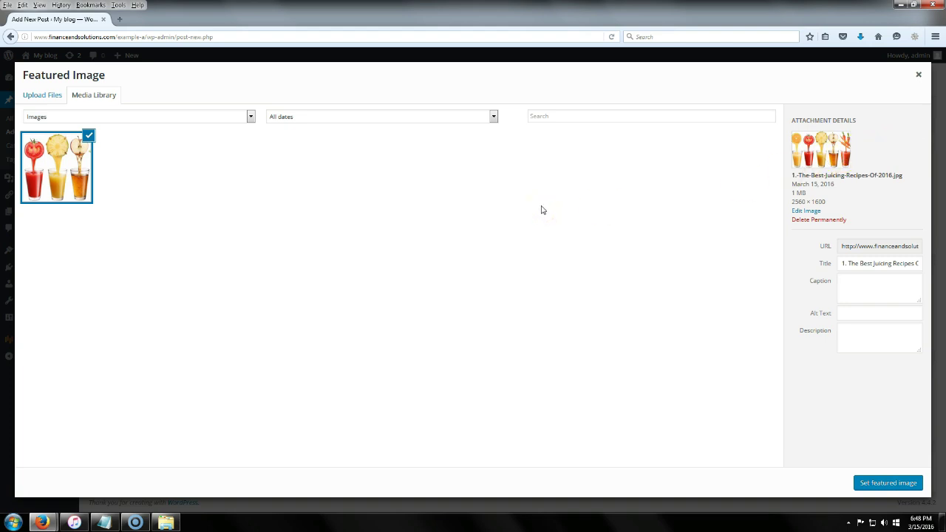
{"action": "left_click", "coordinate": [888, 483]}
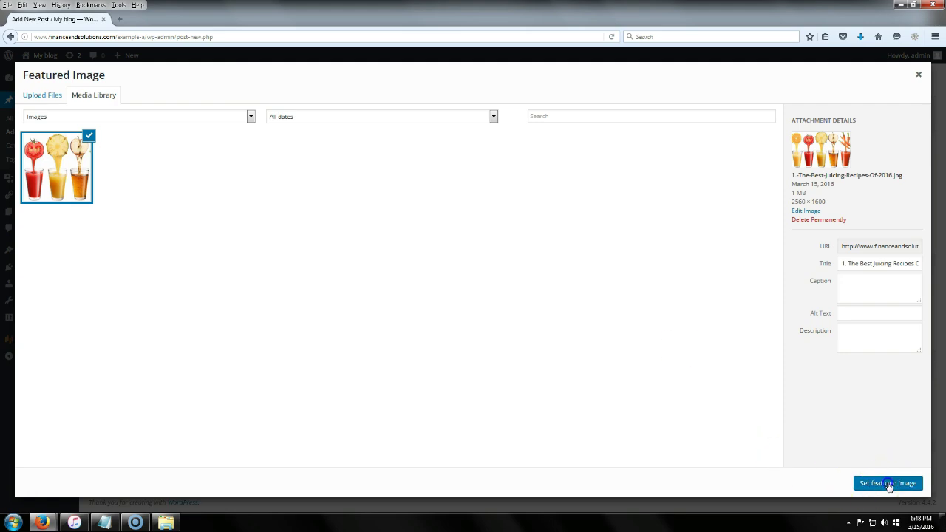
{"action": "scroll", "coordinate": [680, 249], "scroll_direction": "up", "scroll_amount": 4}
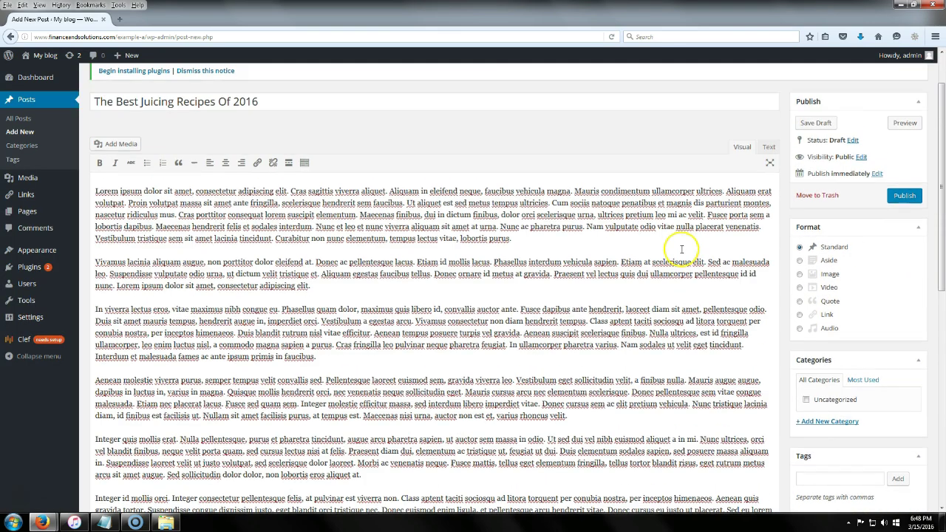
{"action": "scroll", "coordinate": [657, 248], "scroll_direction": "down", "scroll_amount": 3}
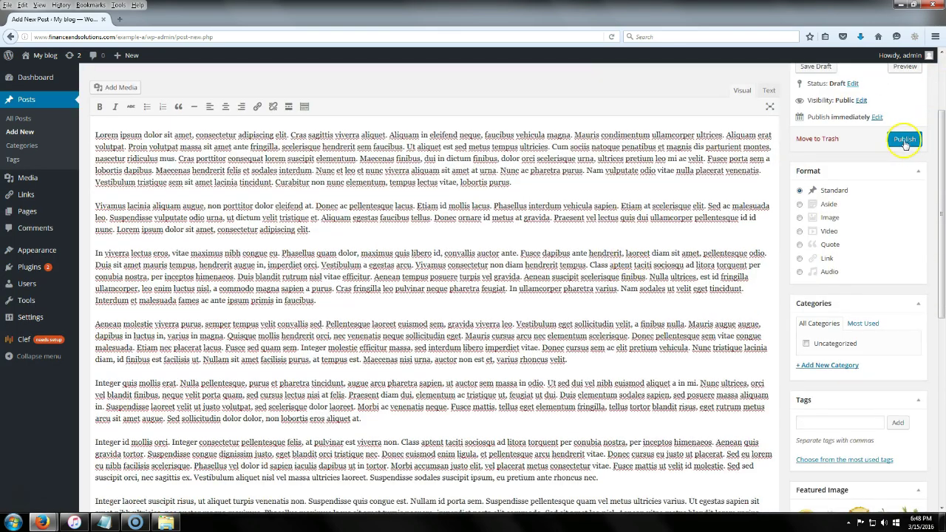
Step: Publish the juicing recipes post and view the blog front page in a new tab
{"action": "left_click", "coordinate": [905, 140]}
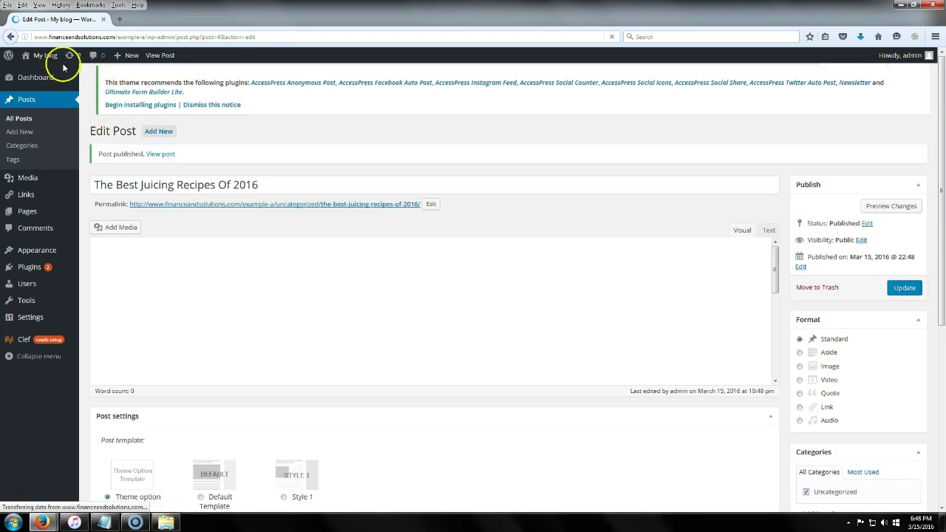
{"action": "right_click", "coordinate": [46, 59]}
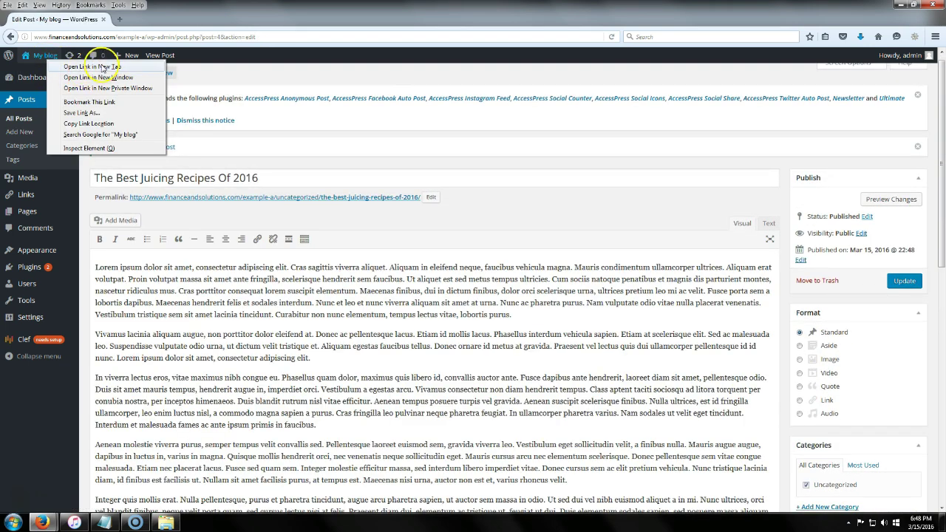
{"action": "left_click", "coordinate": [93, 66]}
{"action": "left_click", "coordinate": [156, 18]}
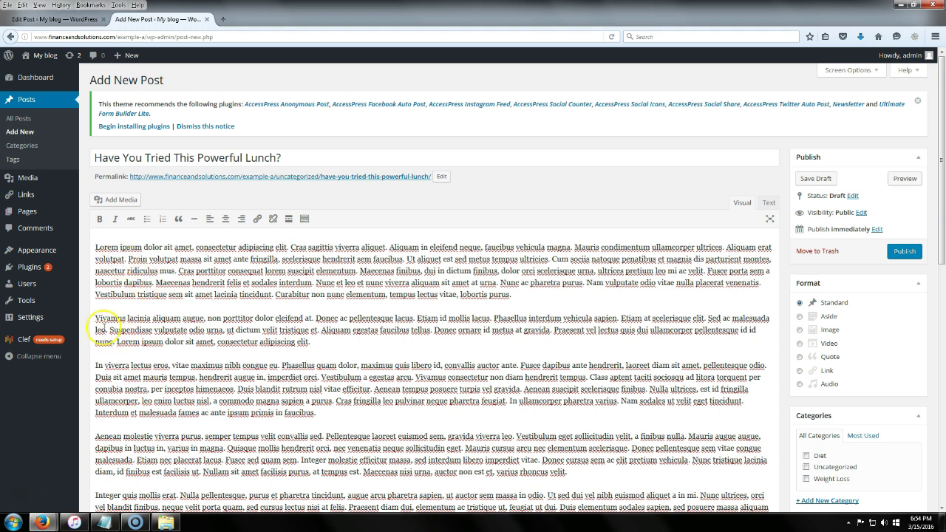
Step: Open Add Media at the lunch post's Vivamus paragraph, then close it without inserting
{"action": "left_click", "coordinate": [210, 240]}
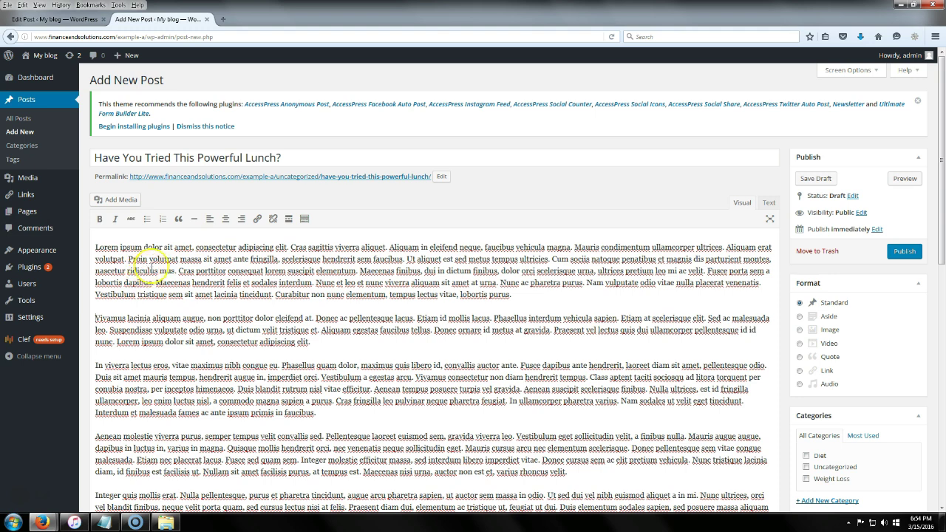
{"action": "left_click", "coordinate": [96, 318]}
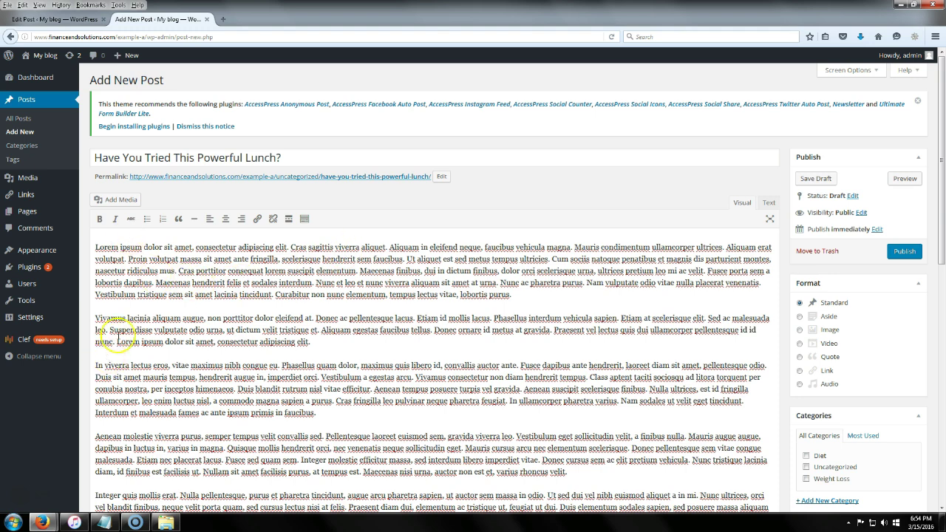
{"action": "left_click", "coordinate": [117, 200]}
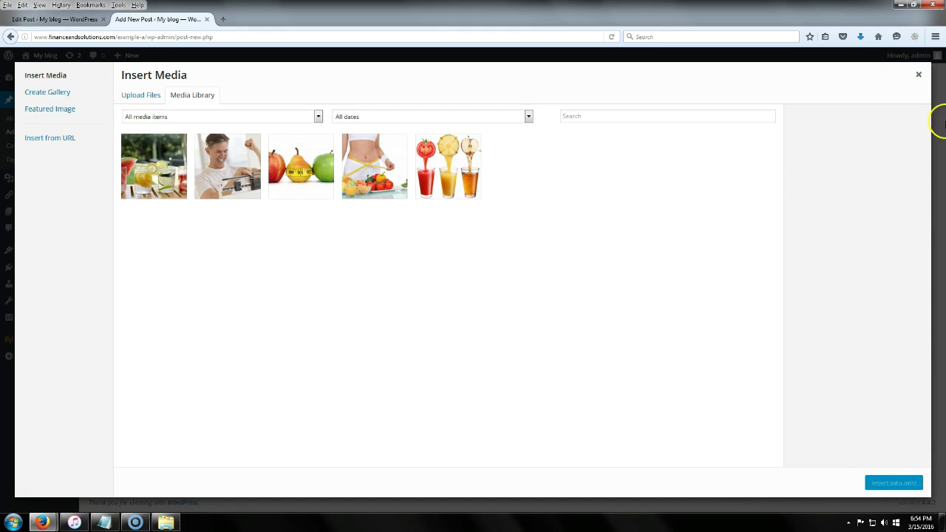
{"action": "left_click", "coordinate": [921, 75]}
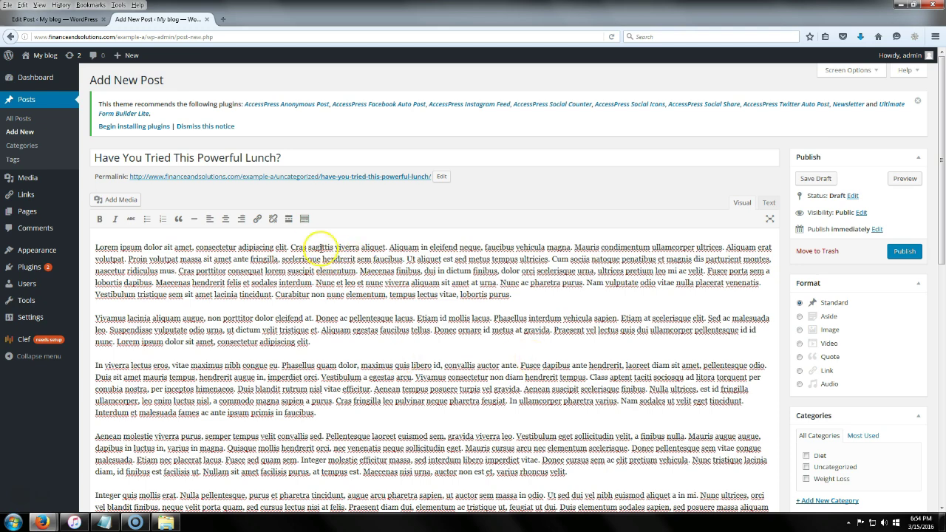
{"action": "scroll", "coordinate": [373, 272], "scroll_direction": "down", "scroll_amount": 1}
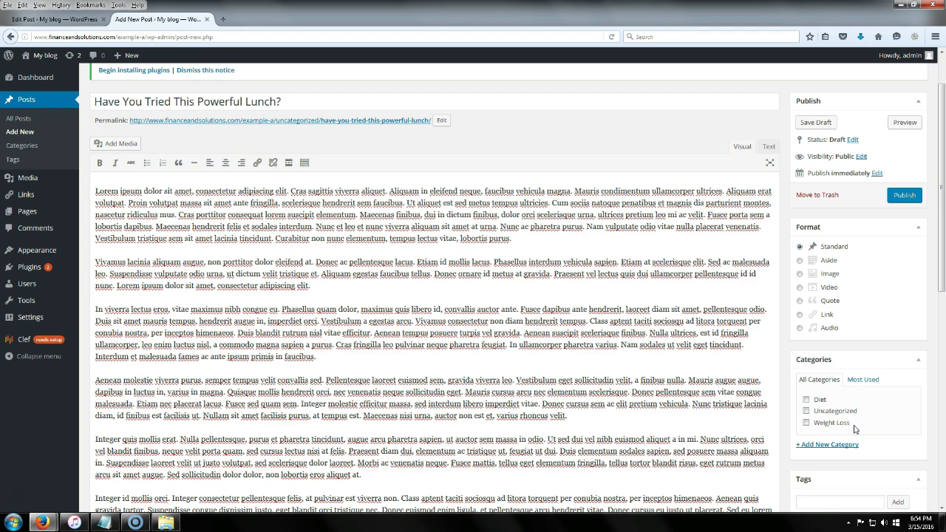
Step: File the lunch post under the Diet and Weight Loss categories
{"action": "left_click", "coordinate": [824, 445]}
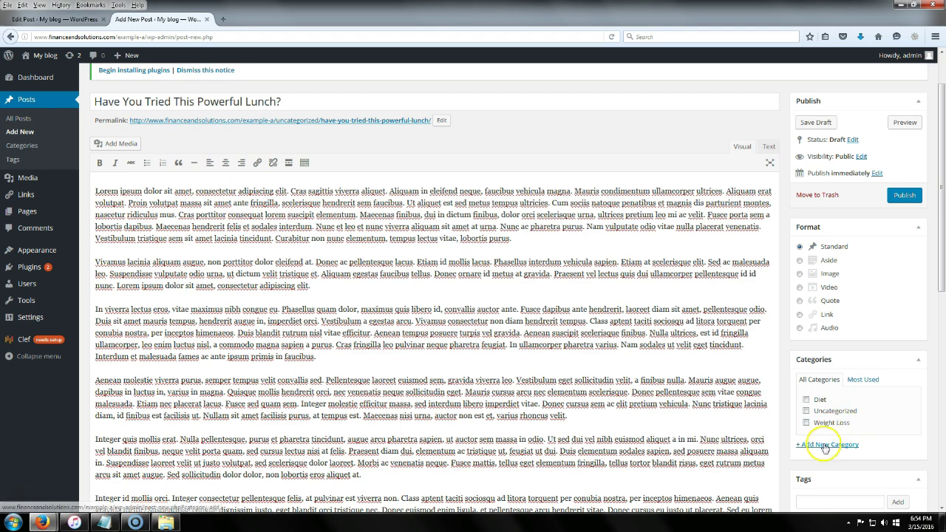
{"action": "scroll", "coordinate": [824, 447], "scroll_direction": "down", "scroll_amount": 2}
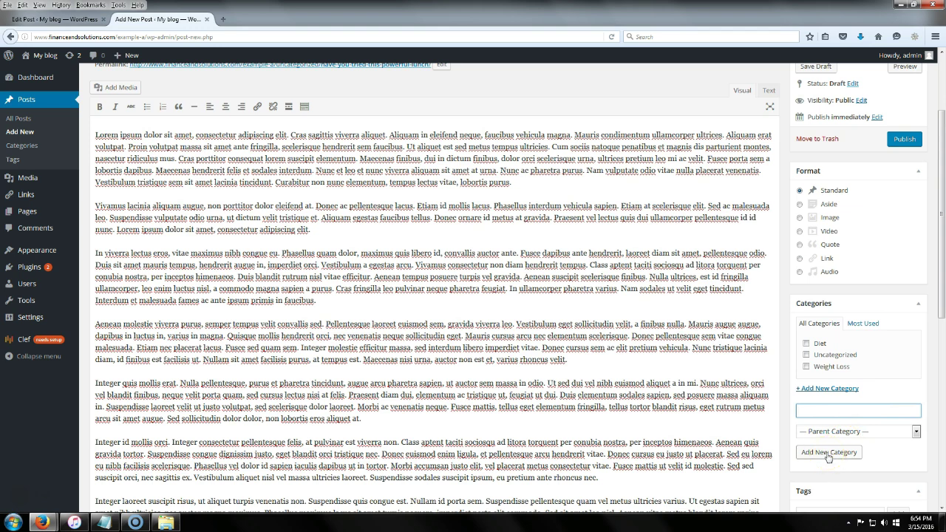
{"action": "left_click", "coordinate": [806, 343]}
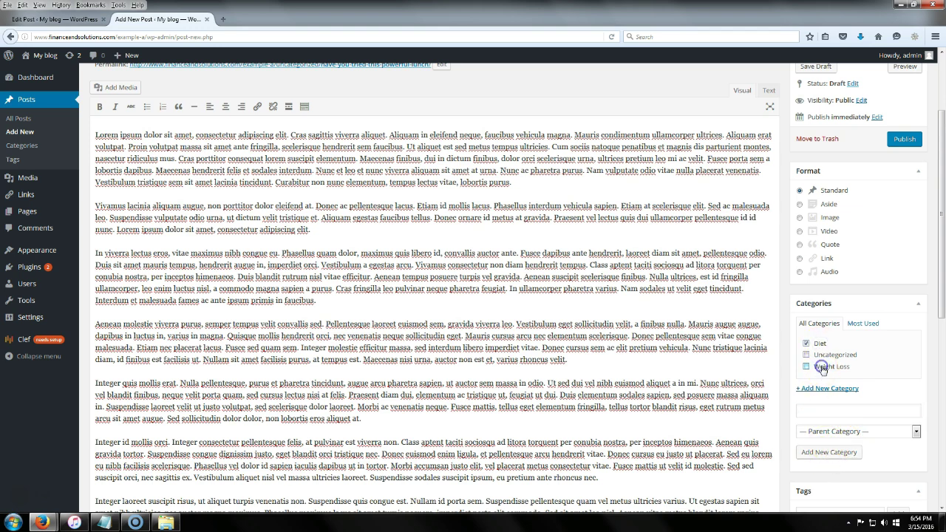
{"action": "left_click", "coordinate": [817, 370]}
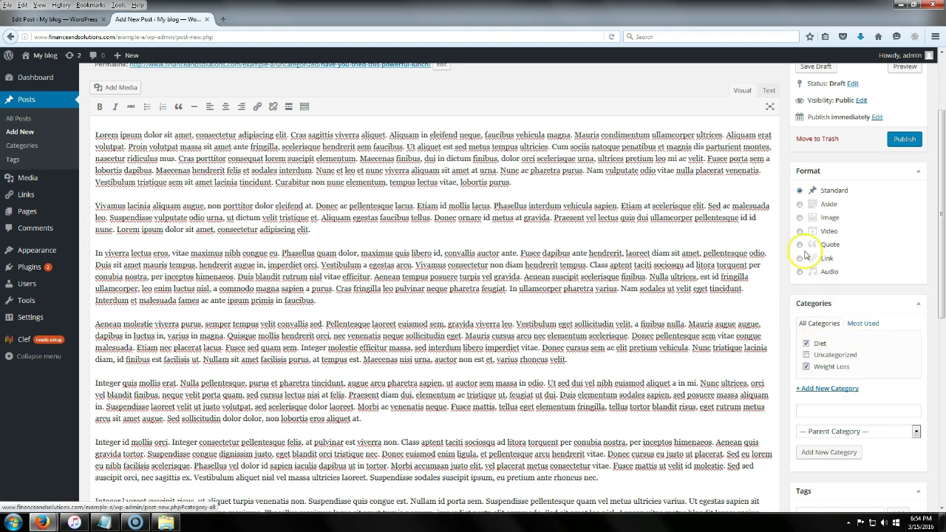
{"action": "scroll", "coordinate": [788, 263], "scroll_direction": "down", "scroll_amount": 5}
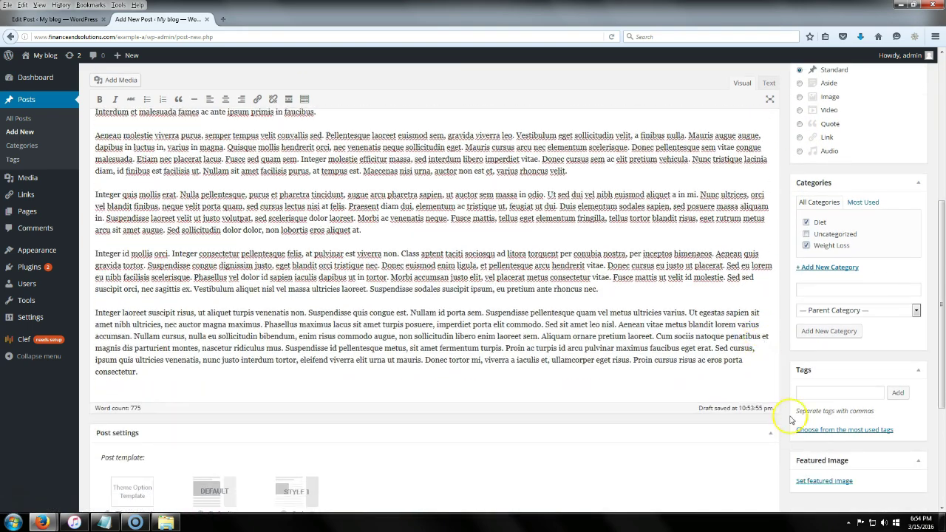
Step: Upload '6. Have You Tried This Powerful Lunch.jpg' and set it as the featured image
{"action": "left_click", "coordinate": [828, 482]}
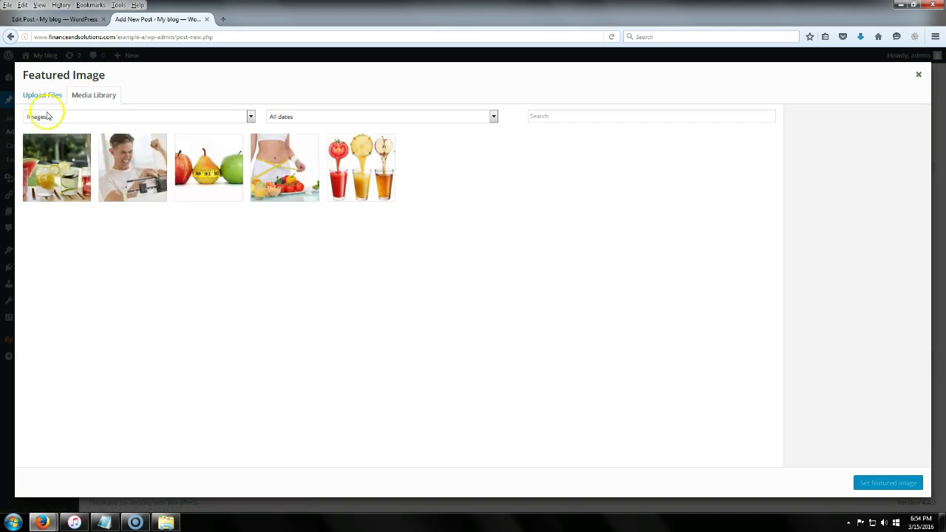
{"action": "left_click", "coordinate": [47, 92]}
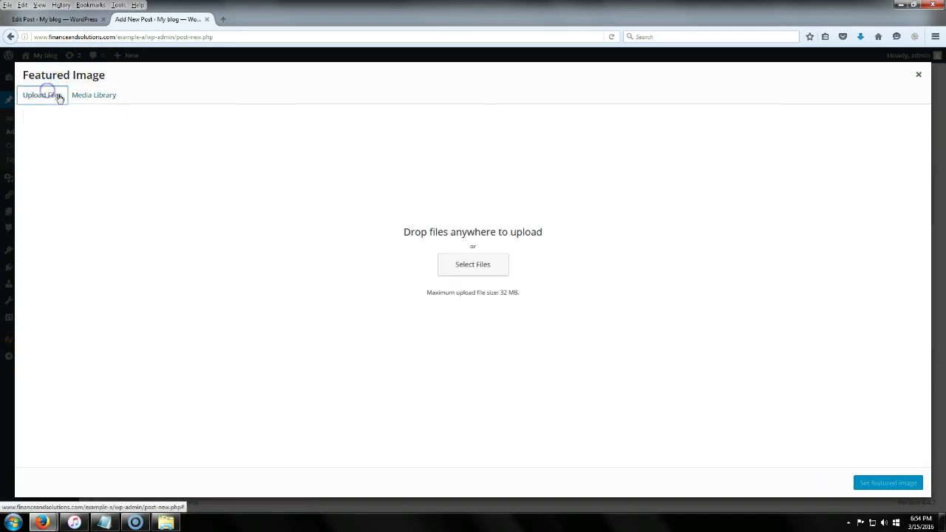
{"action": "left_click", "coordinate": [501, 266]}
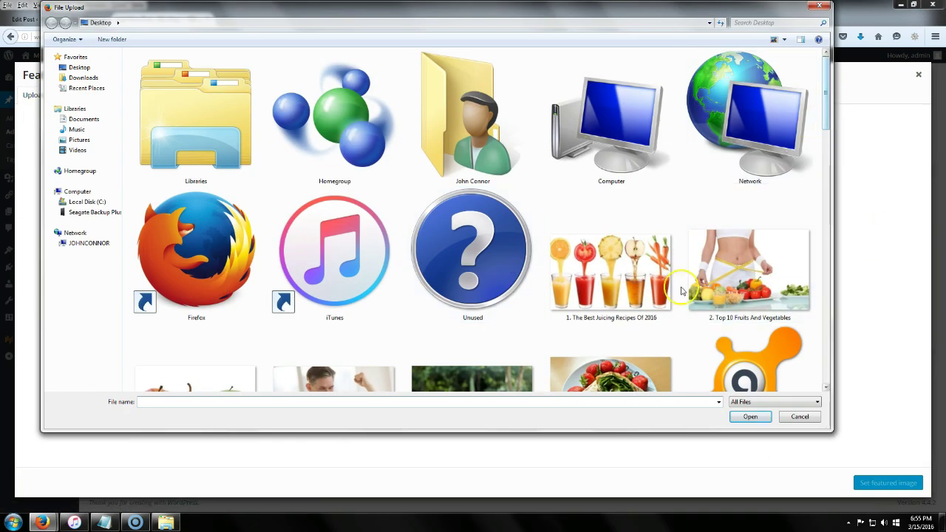
{"action": "left_click", "coordinate": [634, 371]}
{"action": "left_click", "coordinate": [754, 417]}
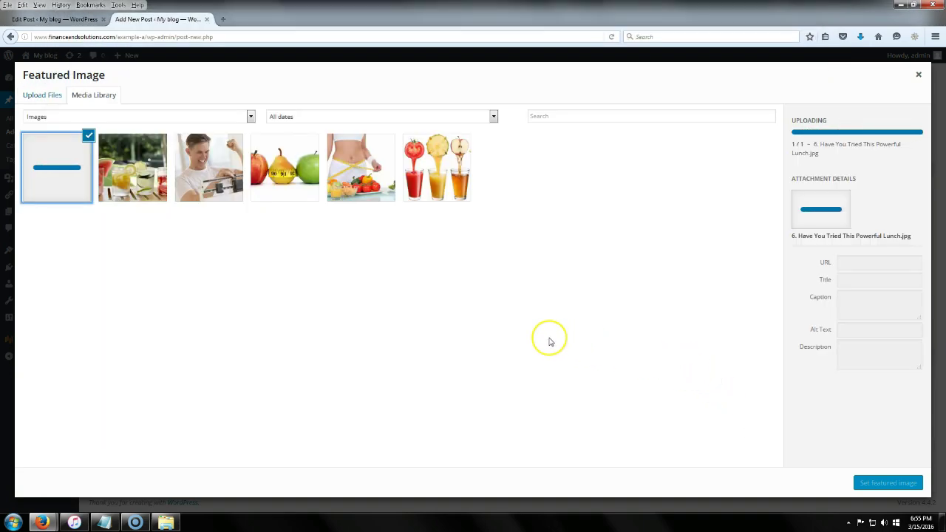
{"action": "left_click", "coordinate": [898, 483]}
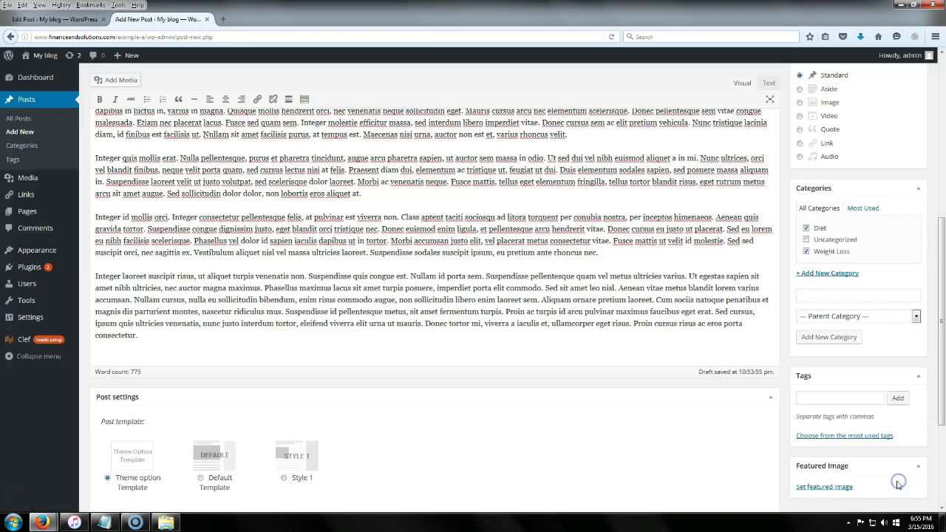
{"action": "scroll", "coordinate": [596, 277], "scroll_direction": "up", "scroll_amount": 5}
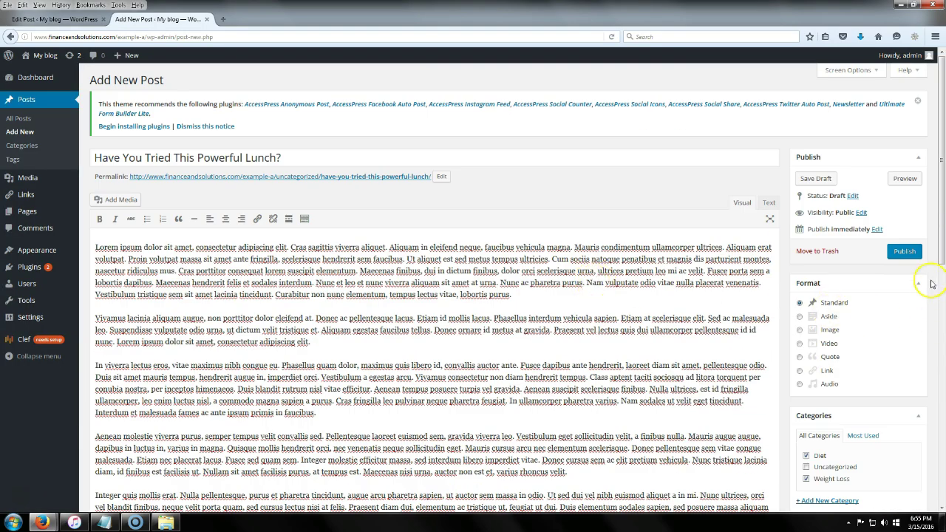
Step: Publish the lunch post and confirm on the front page, in a new tab, that it leads
{"action": "left_click", "coordinate": [909, 254]}
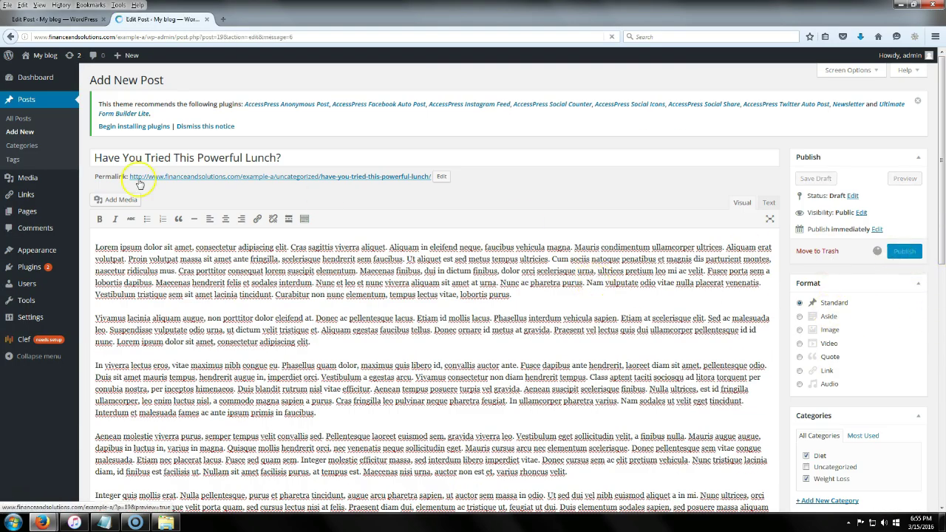
{"action": "right_click", "coordinate": [39, 56]}
{"action": "left_click", "coordinate": [82, 65]}
{"action": "left_click", "coordinate": [249, 19]}
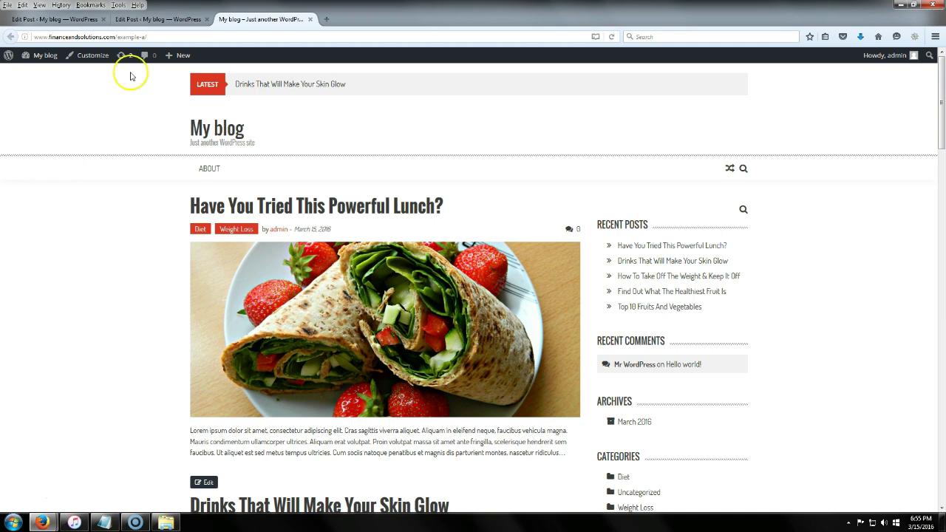
{"action": "key", "text": "ctrl+w"}
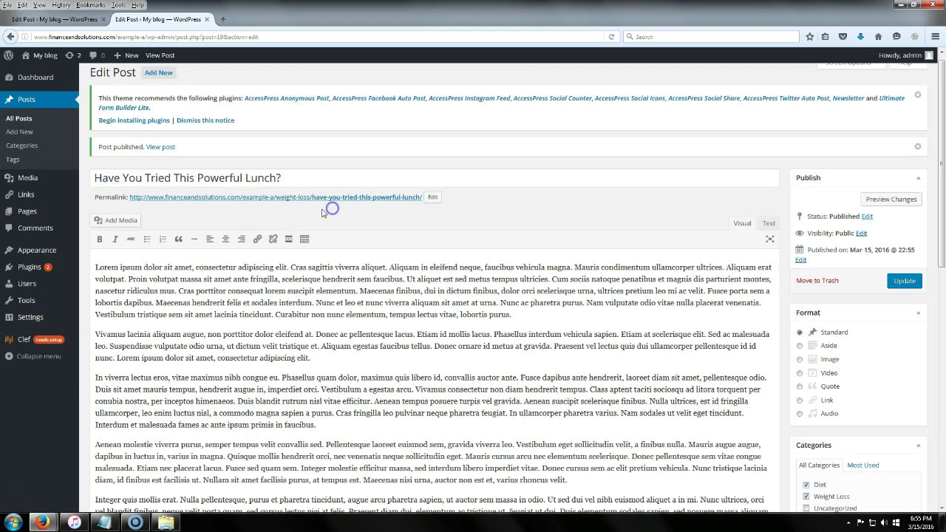
{"action": "mouse_move", "coordinate": [24, 214]}
{"action": "left_click", "coordinate": [99, 227]}
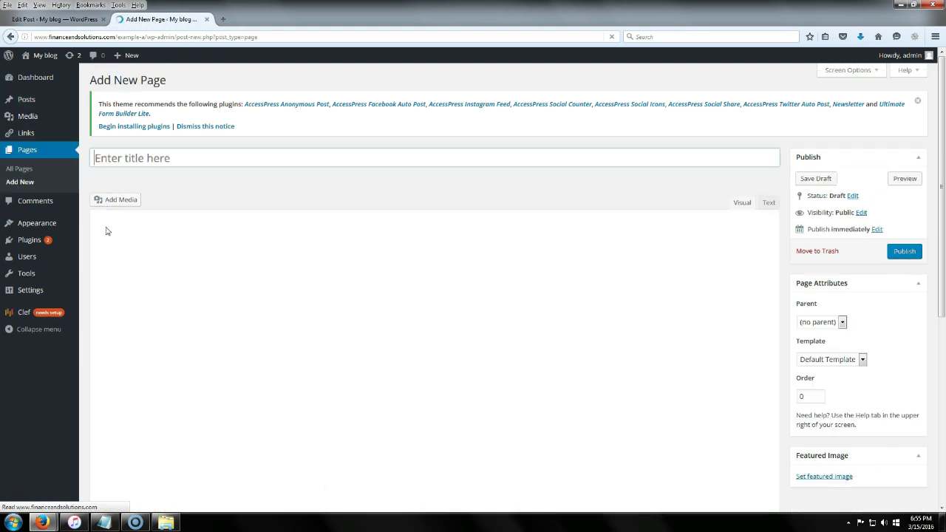
Step: Title the new page 'Weight Loss' and publish it with an empty body
{"action": "left_click", "coordinate": [148, 160]}
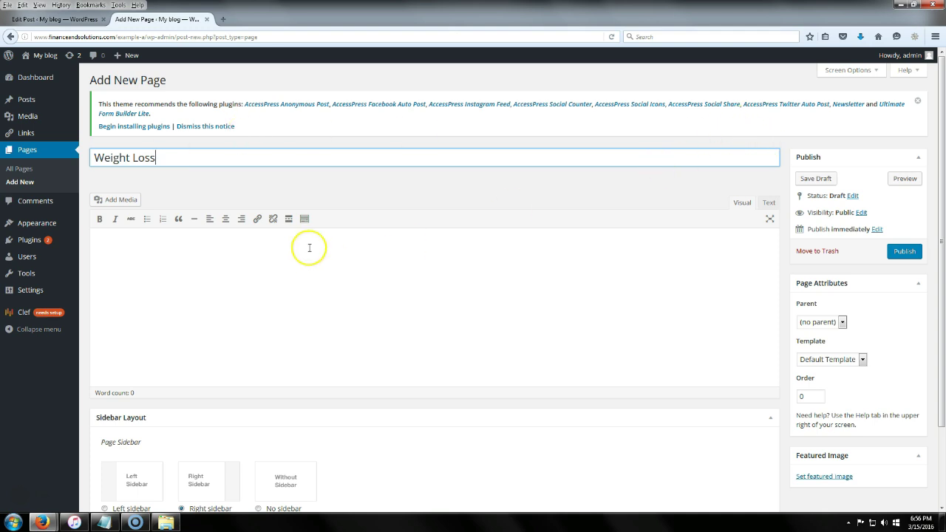
{"action": "left_click", "coordinate": [344, 279]}
{"action": "left_click", "coordinate": [138, 252]}
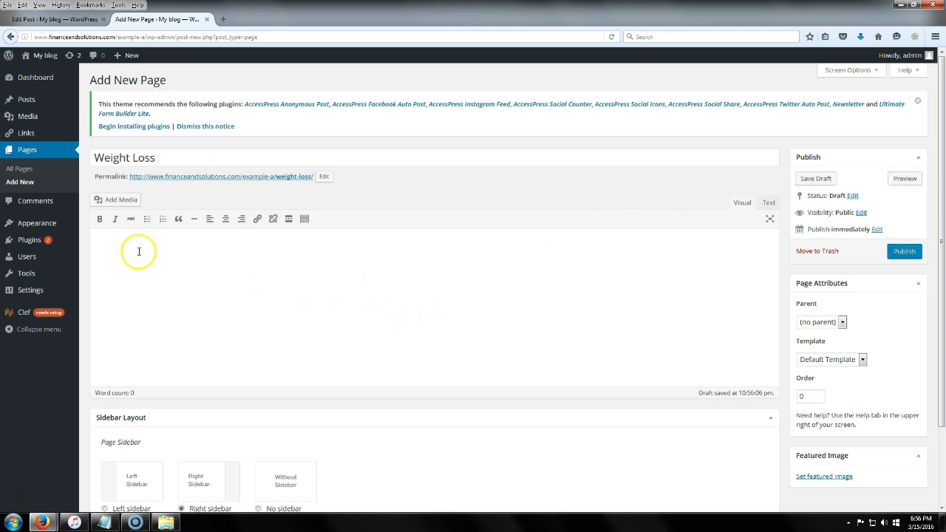
{"action": "left_click", "coordinate": [904, 253]}
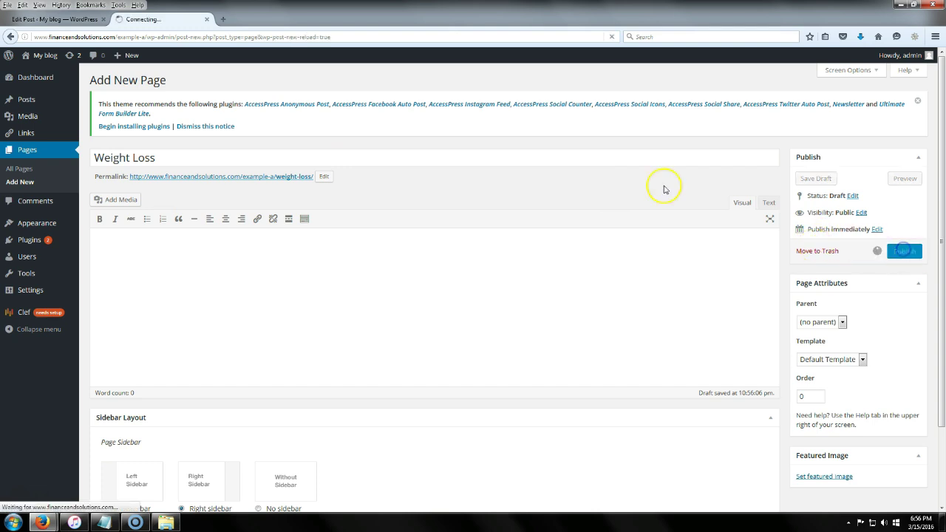
Step: Open the blog front page in a new tab to check the new page
{"action": "right_click", "coordinate": [56, 57]}
{"action": "left_click", "coordinate": [93, 65]}
{"action": "left_click", "coordinate": [244, 19]}
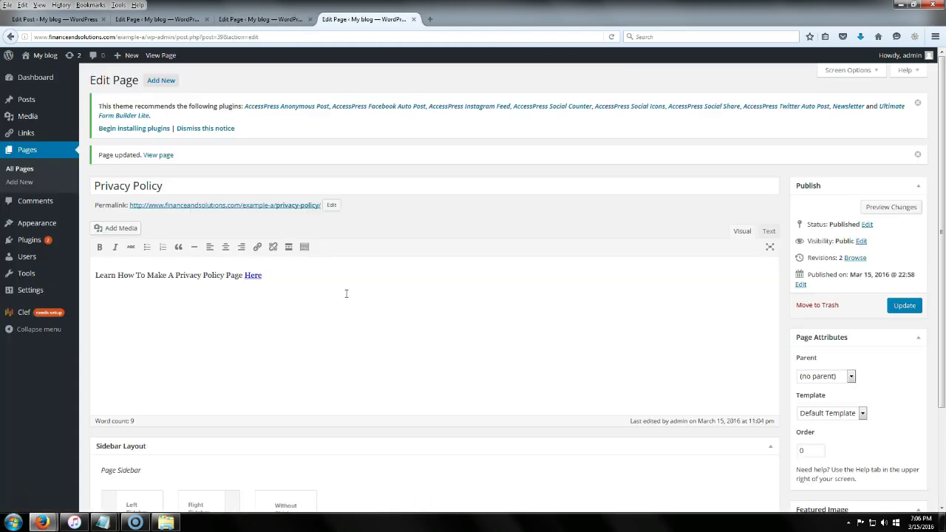
Step: Check the Privacy Policy 'Here' link and view the blog front page in a new tab
{"action": "left_click", "coordinate": [346, 294]}
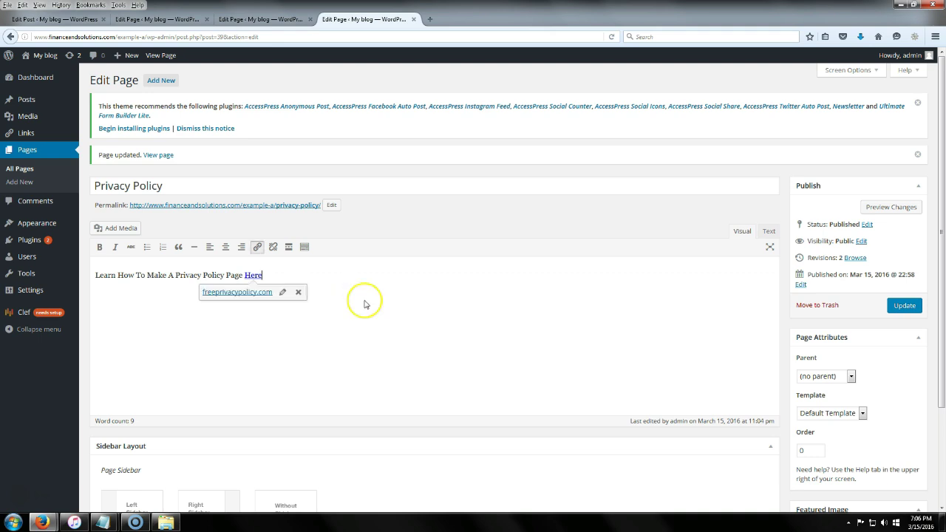
{"action": "right_click", "coordinate": [19, 51]}
{"action": "left_click", "coordinate": [94, 67]}
{"action": "left_click", "coordinate": [462, 19]}
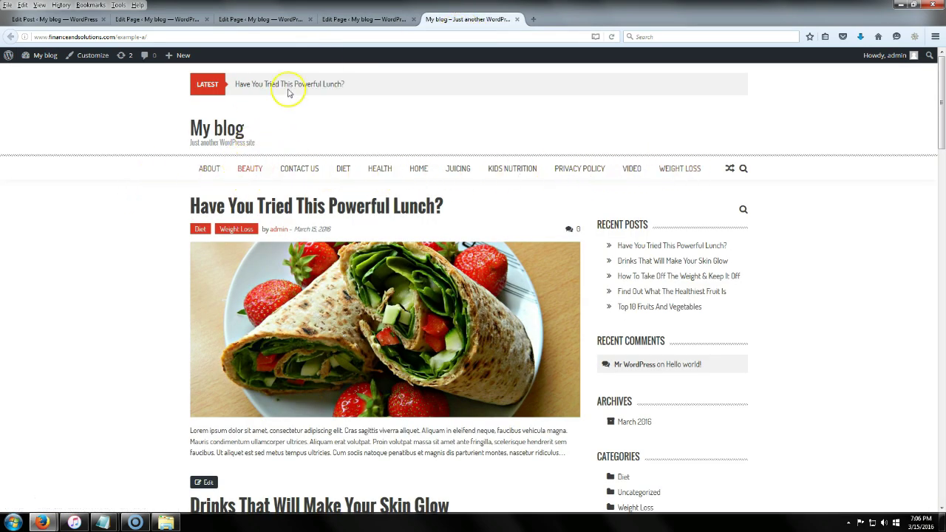
{"action": "left_click", "coordinate": [374, 20]}
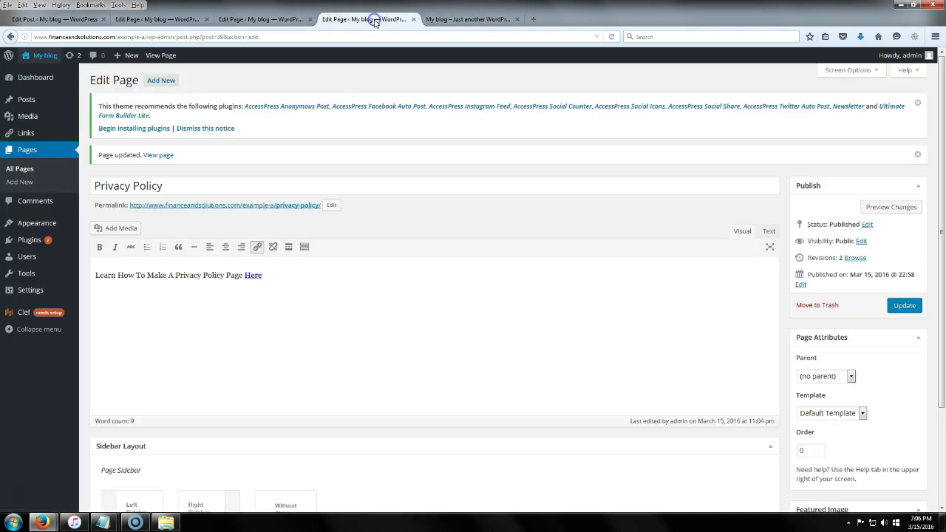
{"action": "left_click", "coordinate": [461, 20]}
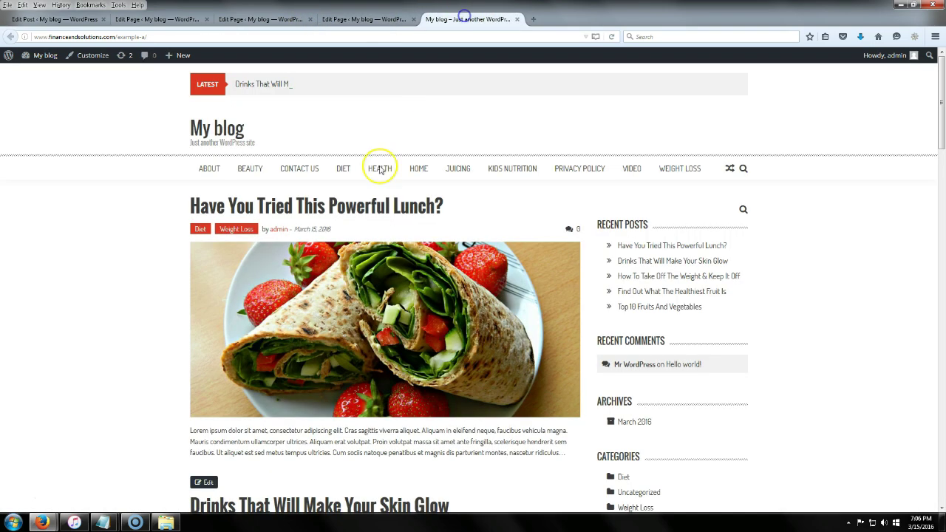
Step: Open the Privacy Policy, Contact Us and About menu pages in new tabs and review each
{"action": "right_click", "coordinate": [599, 173]}
{"action": "left_click", "coordinate": [629, 180]}
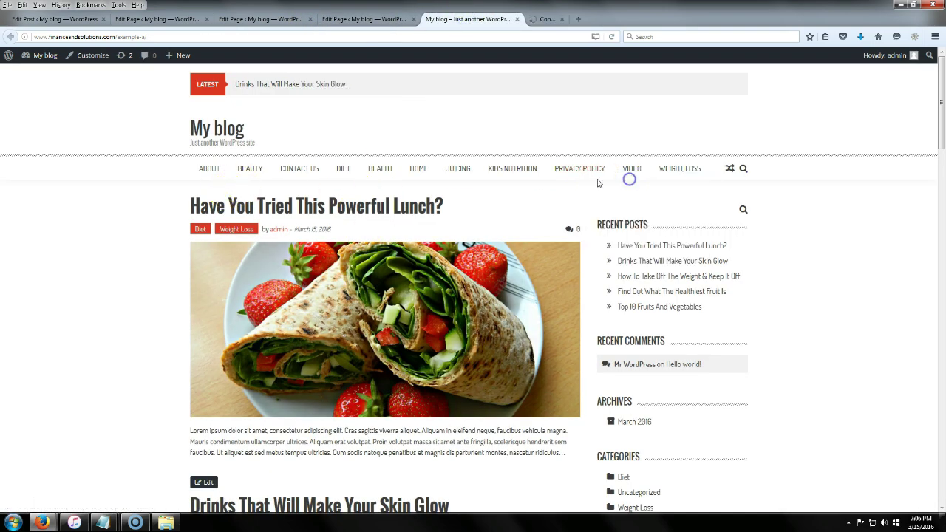
{"action": "right_click", "coordinate": [299, 167]}
{"action": "left_click", "coordinate": [342, 177]}
{"action": "right_click", "coordinate": [224, 172]}
{"action": "left_click", "coordinate": [244, 176]}
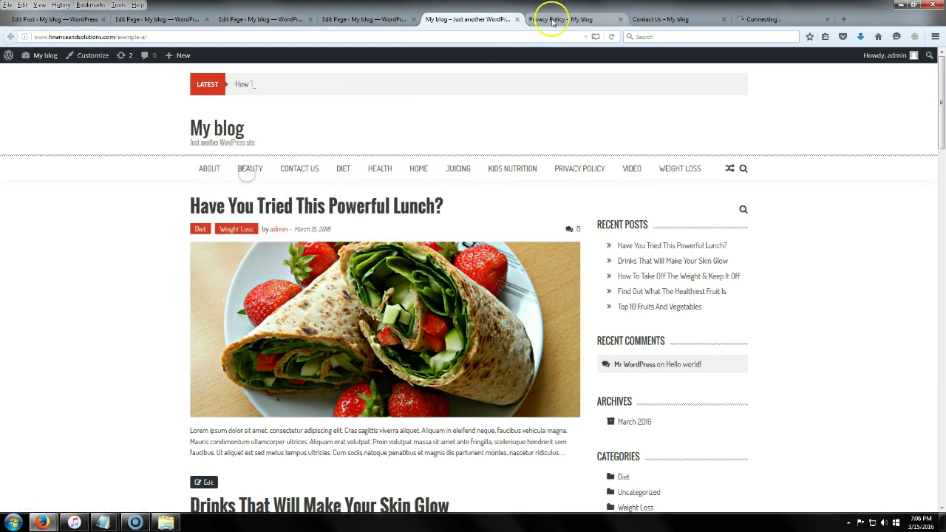
{"action": "left_click", "coordinate": [556, 21]}
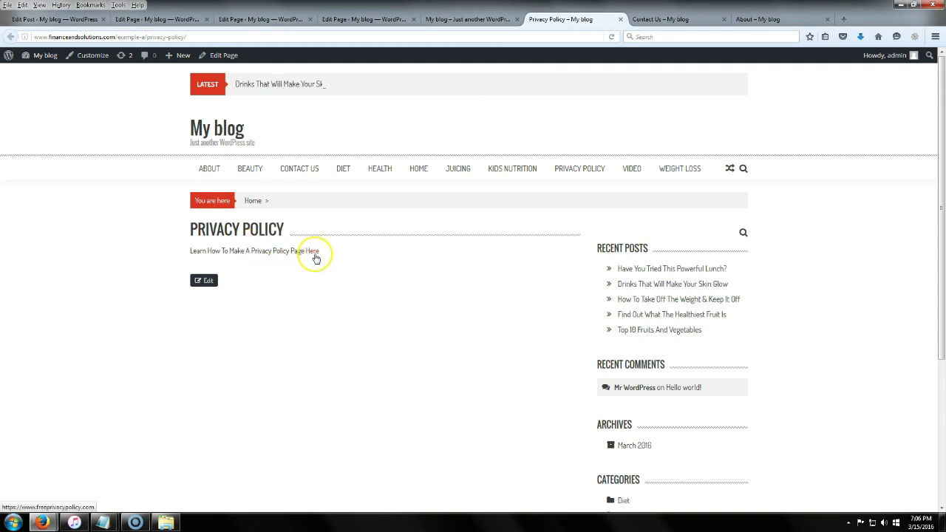
{"action": "left_click", "coordinate": [665, 19]}
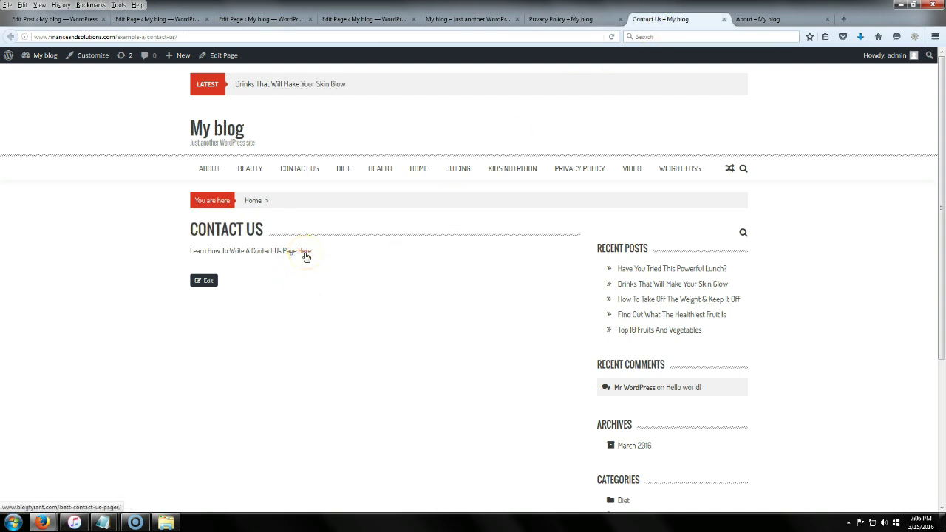
{"action": "left_click", "coordinate": [767, 20]}
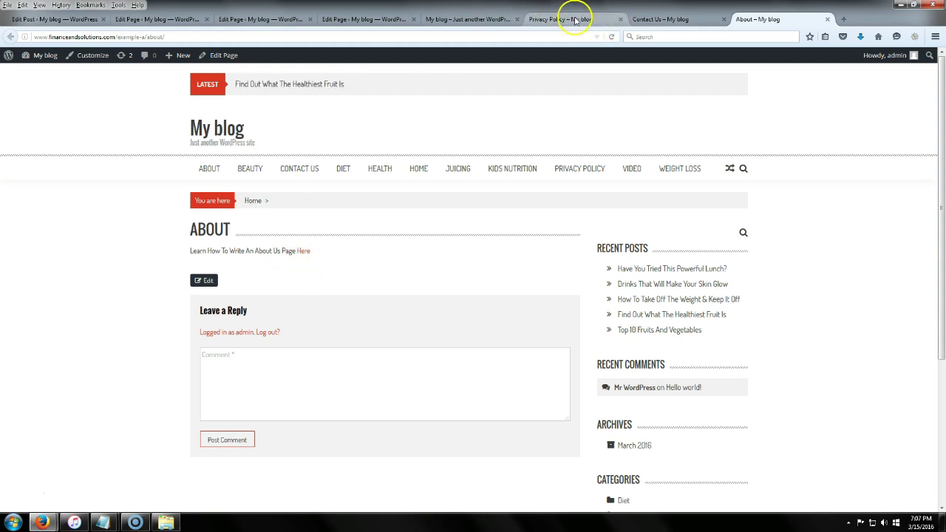
Step: Return to the Privacy Policy editor and review its page attributes
{"action": "left_click", "coordinate": [363, 19]}
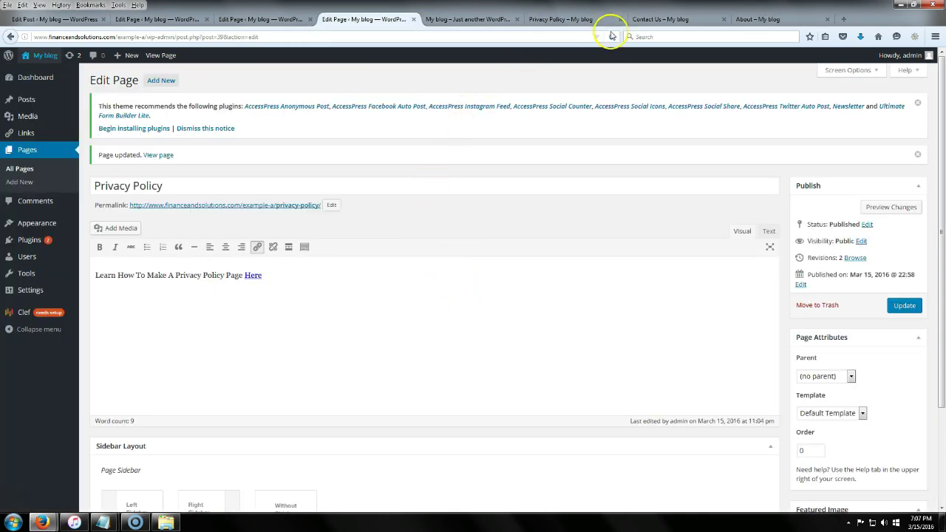
{"action": "left_click", "coordinate": [448, 20]}
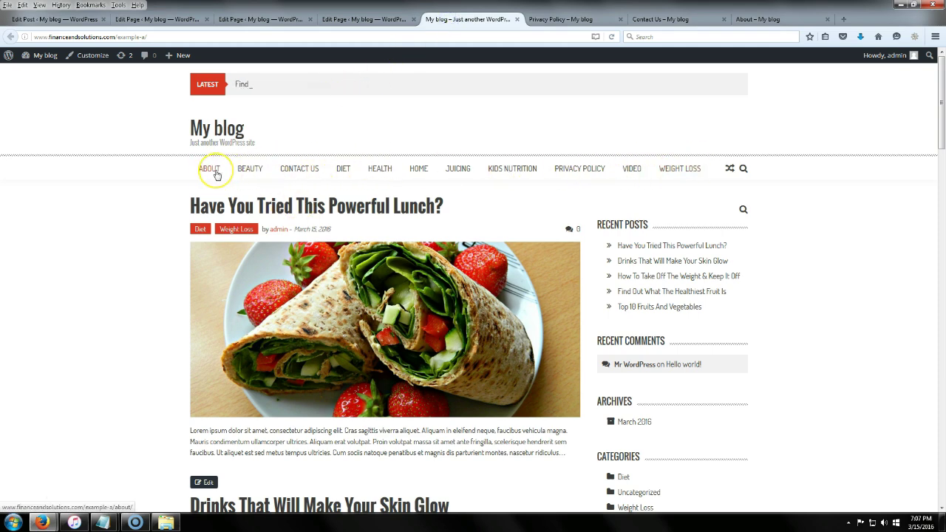
{"action": "left_click", "coordinate": [380, 19]}
{"action": "left_click", "coordinate": [818, 453]}
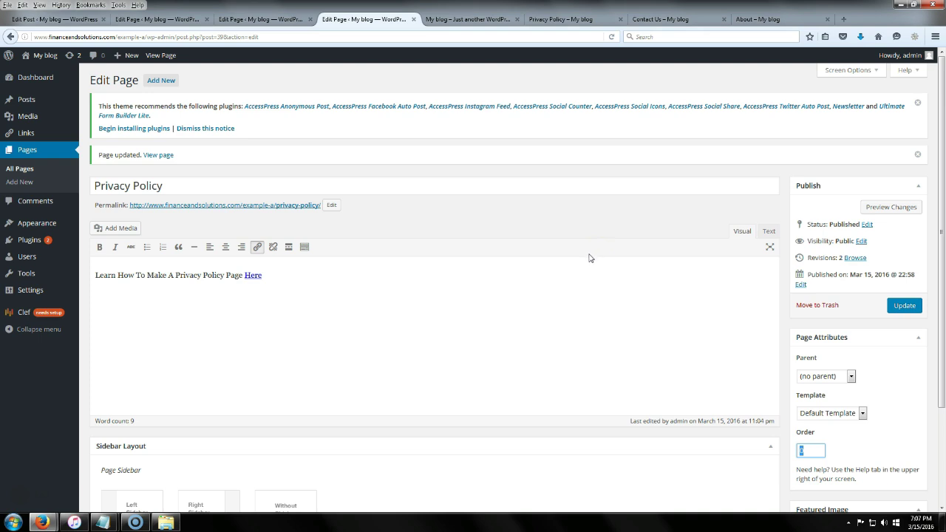
{"action": "left_click", "coordinate": [234, 336]}
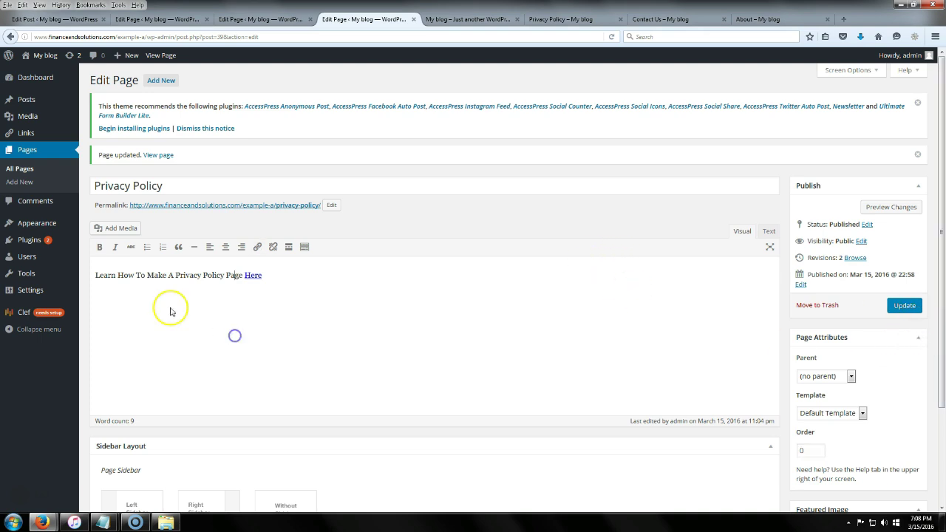
{"action": "left_click", "coordinate": [29, 295]}
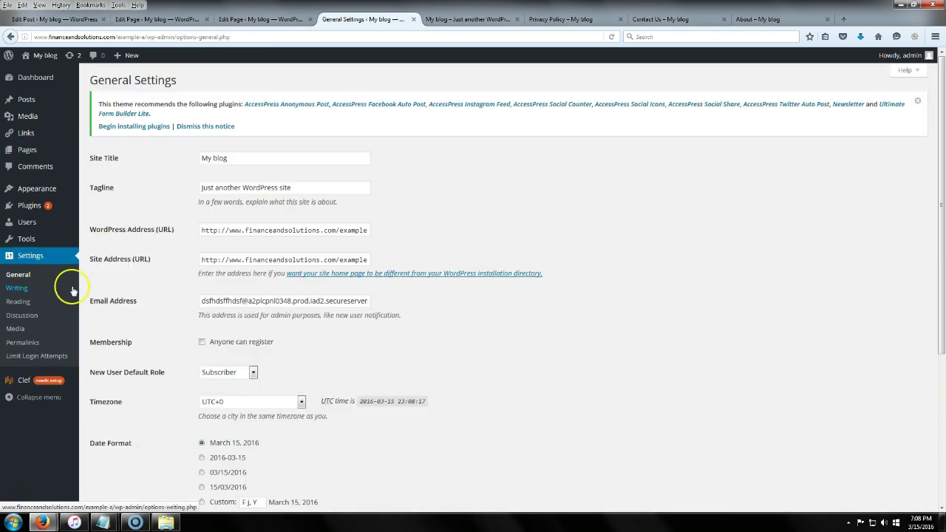
Step: In General Settings, set the Site Title to 'Weight Loss Guide 2016' and tagline 'Find all the best recipes & recommendations.', then save
{"action": "left_click", "coordinate": [54, 303]}
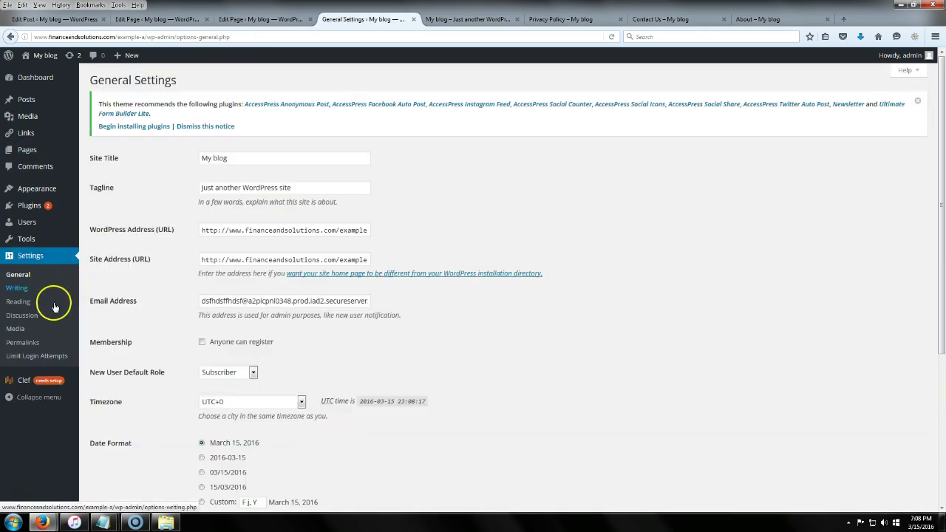
{"action": "left_click", "coordinate": [286, 158]}
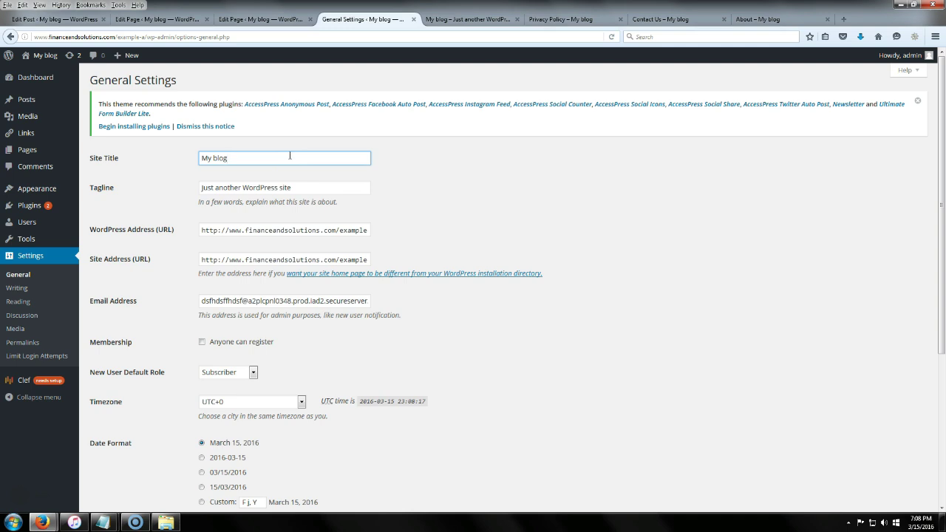
{"action": "left_click", "coordinate": [323, 186]}
{"action": "left_click", "coordinate": [325, 188]}
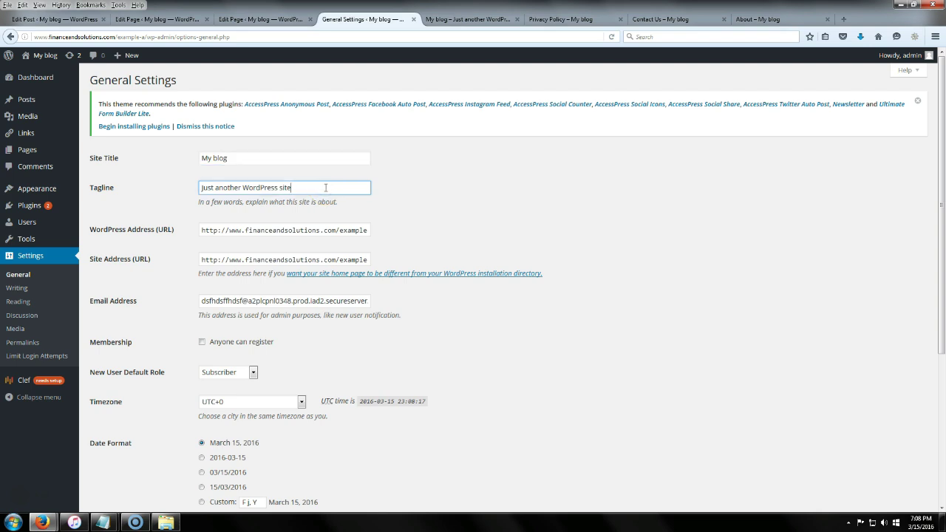
{"action": "left_click", "coordinate": [315, 154]}
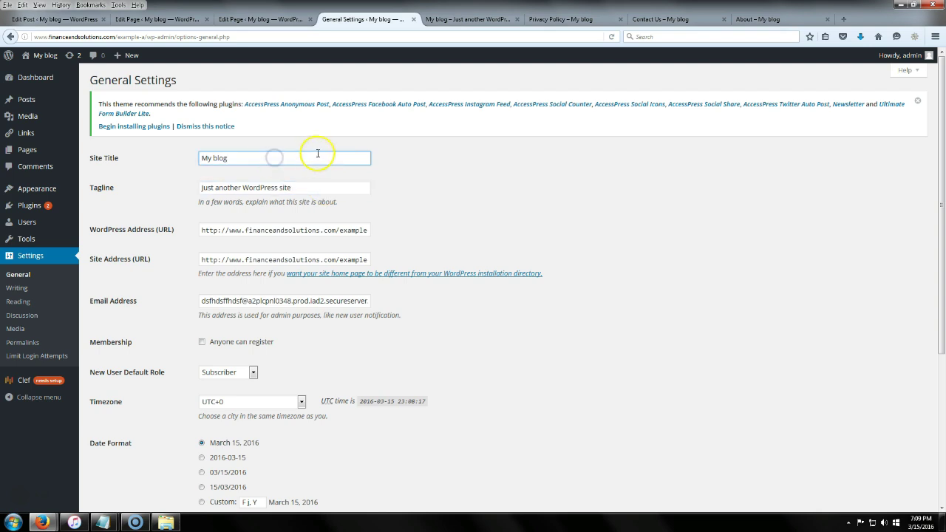
{"action": "left_click_drag", "start_coordinate": [313, 157], "coordinate": [158, 156]}
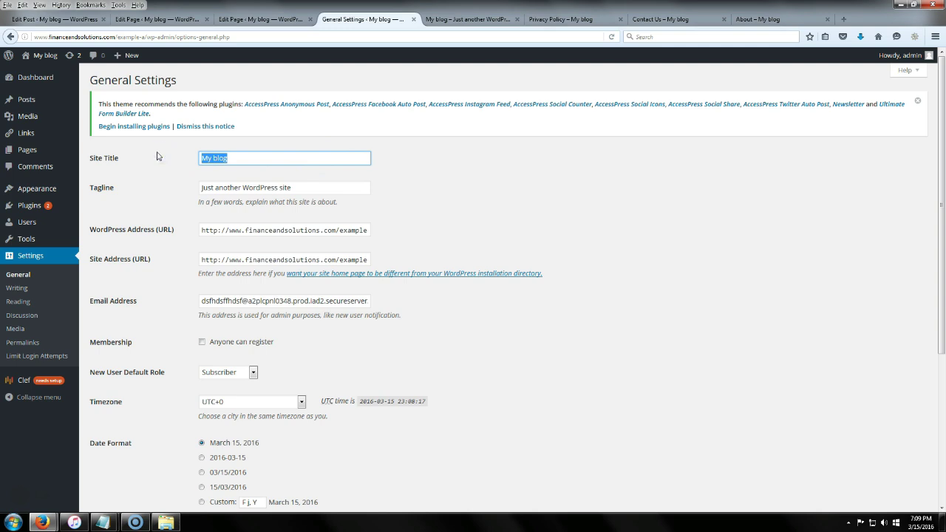
{"action": "type", "text": "Weight Loss"}
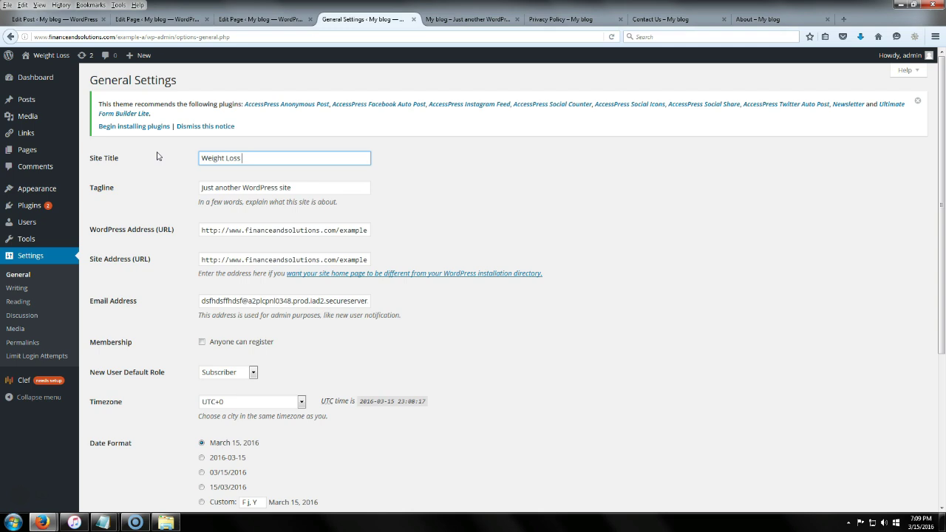
{"action": "type", "text": " Guide 2016"}
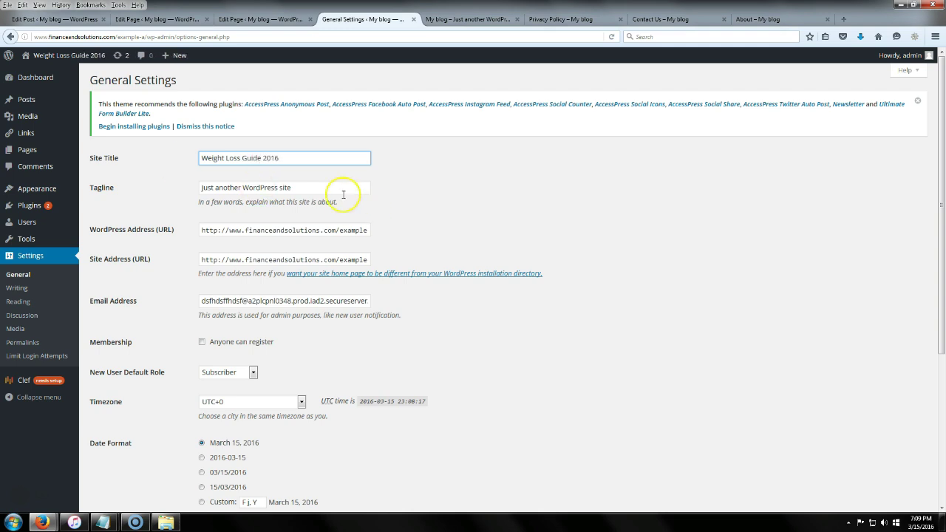
{"action": "key", "text": "Tab"}
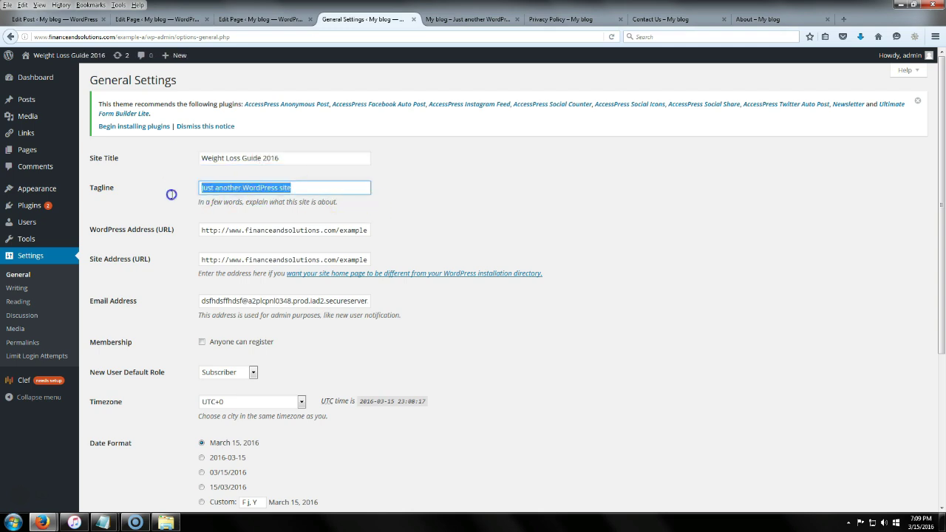
{"action": "type", "text": "Find all the best recipes & recommendations"}
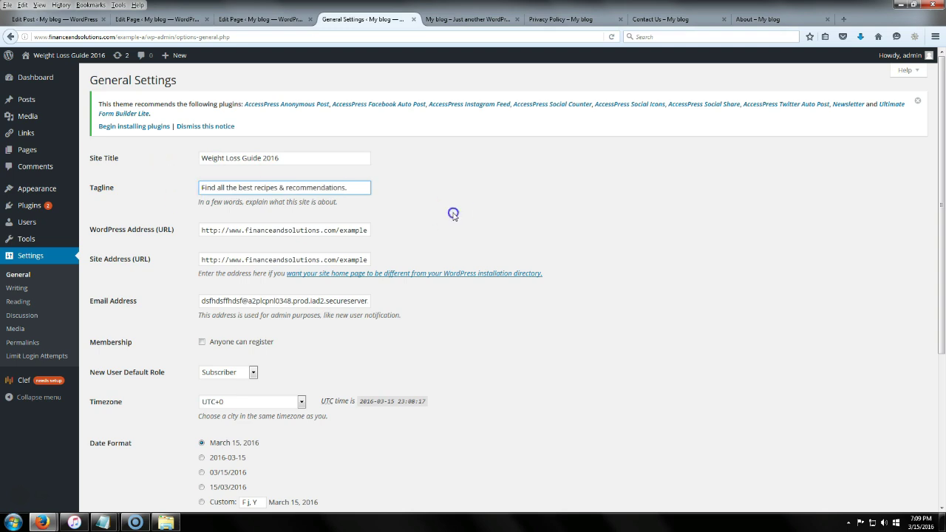
{"action": "scroll", "coordinate": [456, 213], "scroll_direction": "down", "scroll_amount": 3}
{"action": "scroll", "coordinate": [488, 233], "scroll_direction": "down", "scroll_amount": 1}
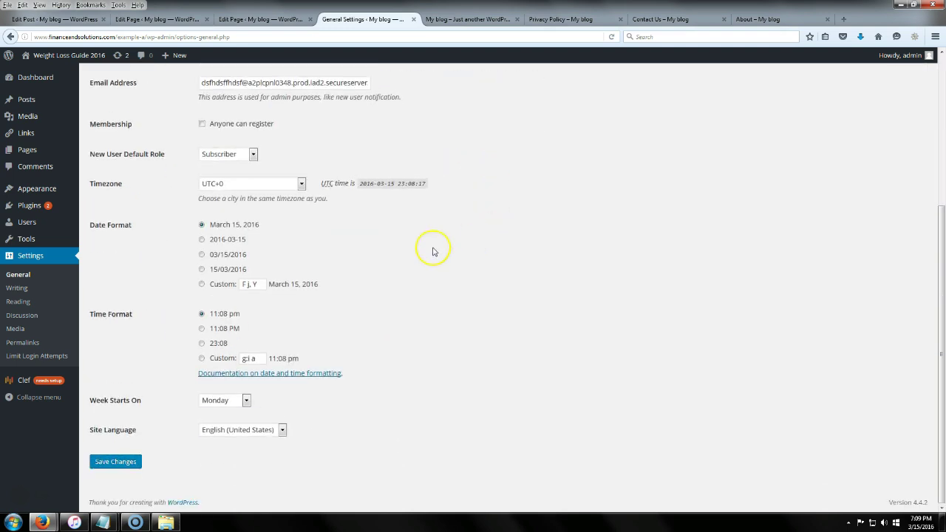
{"action": "left_click", "coordinate": [124, 464]}
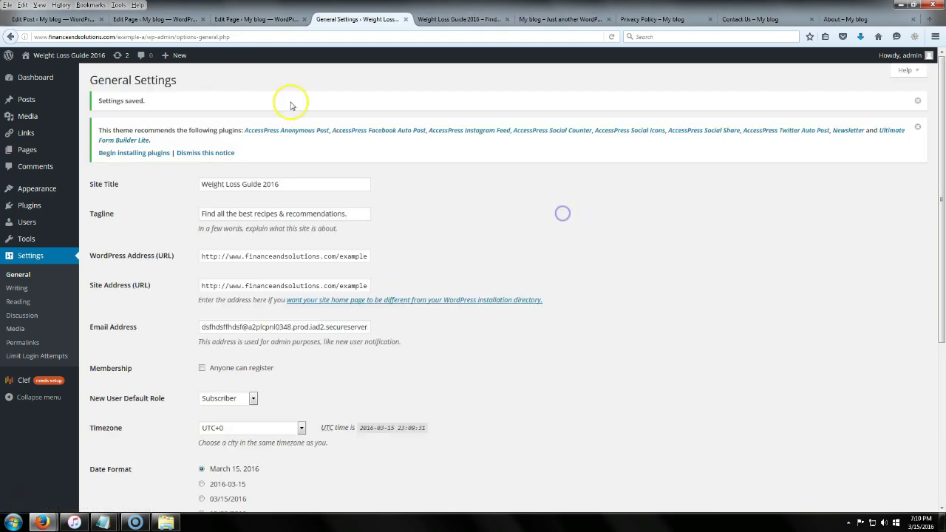
Step: Open the live site in a new tab to check the new name, then return to settings
{"action": "right_click", "coordinate": [67, 53]}
{"action": "left_click", "coordinate": [96, 61]}
{"action": "left_click", "coordinate": [399, 19]}
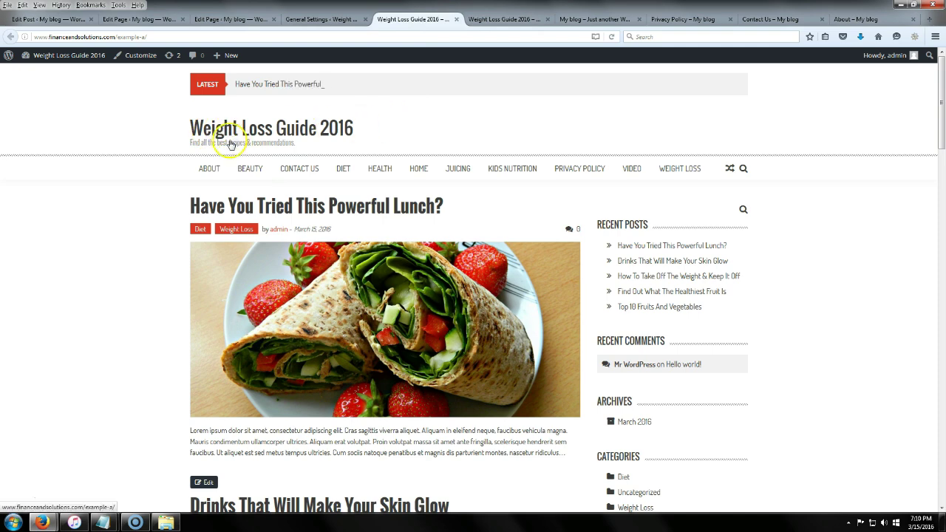
{"action": "left_click", "coordinate": [338, 18]}
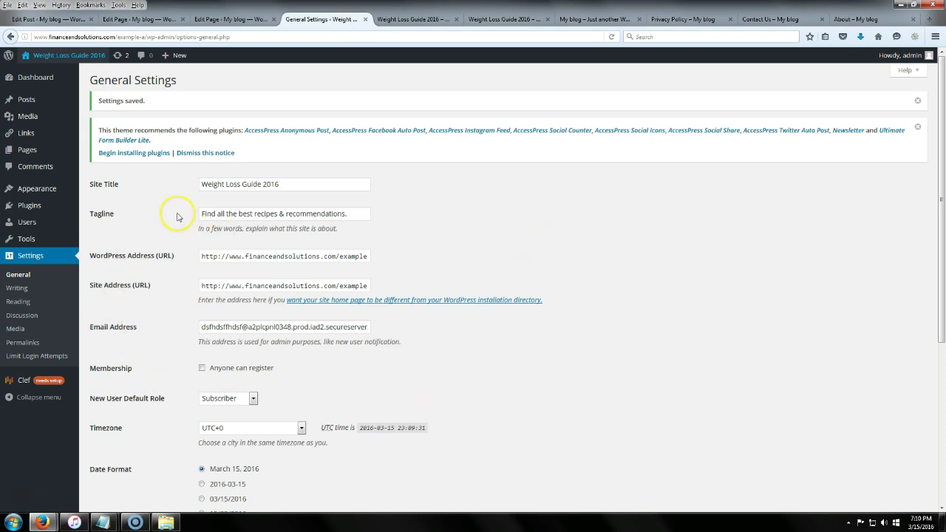
{"action": "mouse_move", "coordinate": [38, 187]}
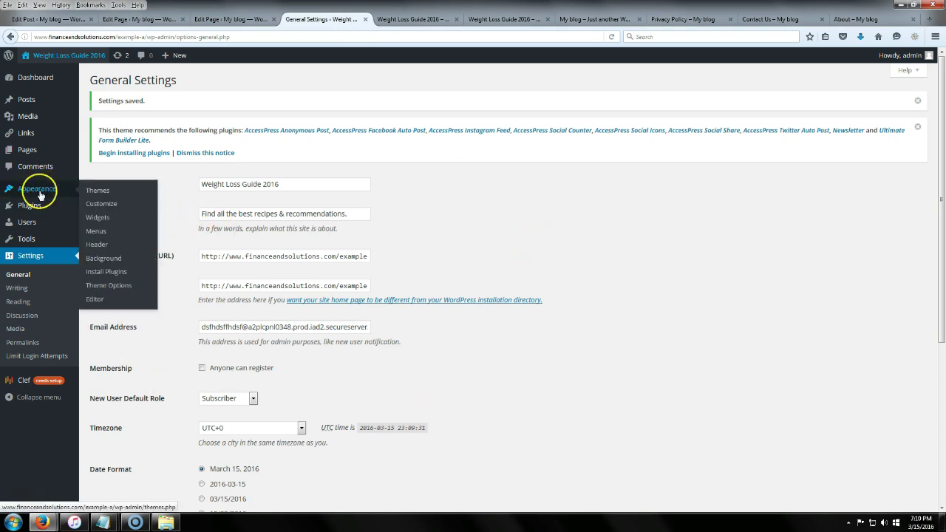
Step: On the Widgets page, drag a Text widget under Search in the Right Sidebar and focus its Content box
{"action": "left_click", "coordinate": [99, 220]}
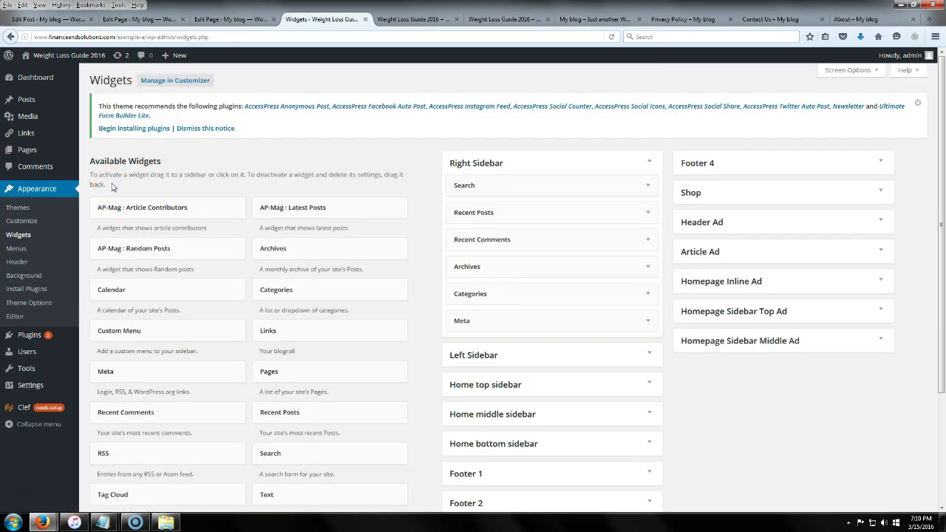
{"action": "scroll", "coordinate": [301, 338], "scroll_direction": "down", "scroll_amount": 1}
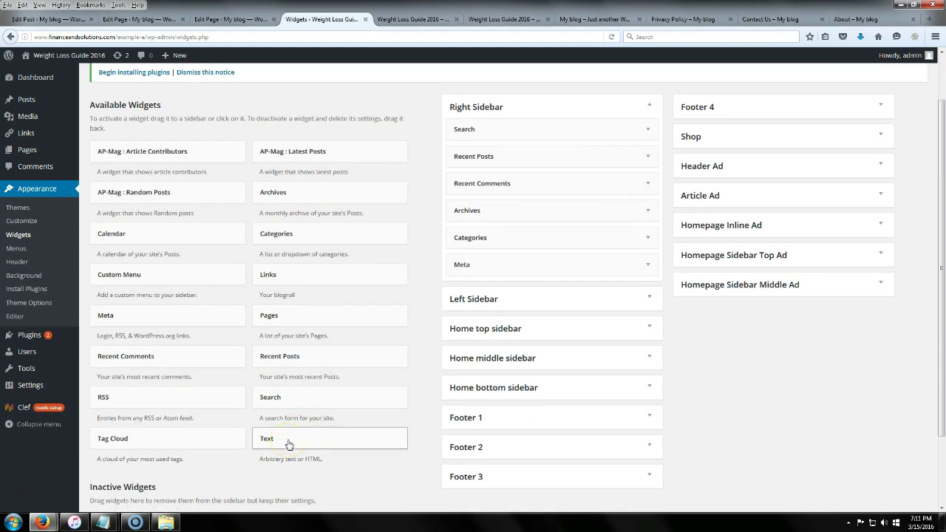
{"action": "left_click_drag", "start_coordinate": [288, 441], "coordinate": [486, 156]}
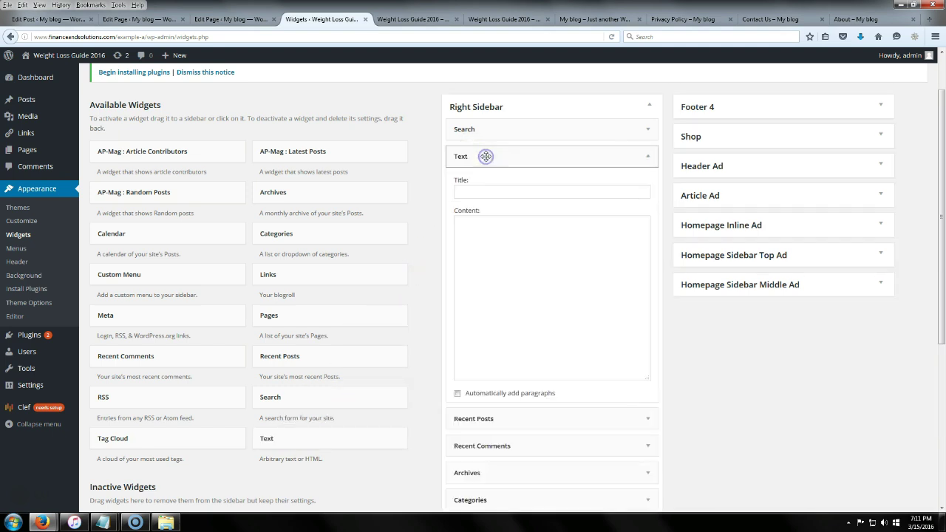
{"action": "left_click", "coordinate": [516, 249]}
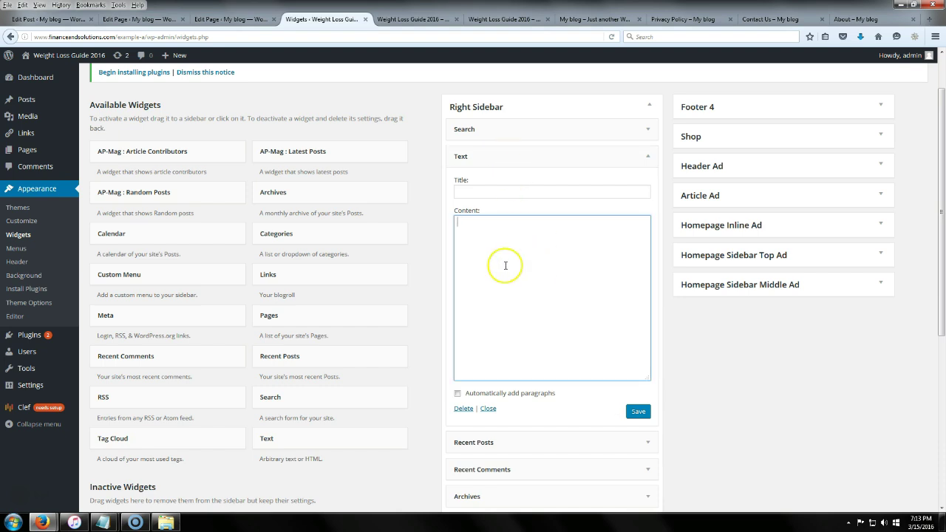
{"action": "left_click", "coordinate": [518, 250]}
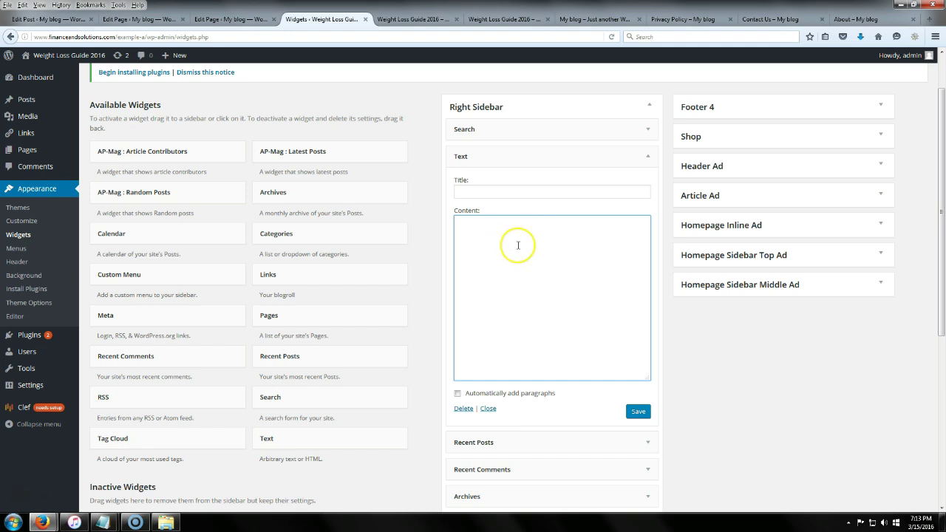
{"action": "left_click", "coordinate": [503, 248]}
{"action": "left_click", "coordinate": [931, 20]}
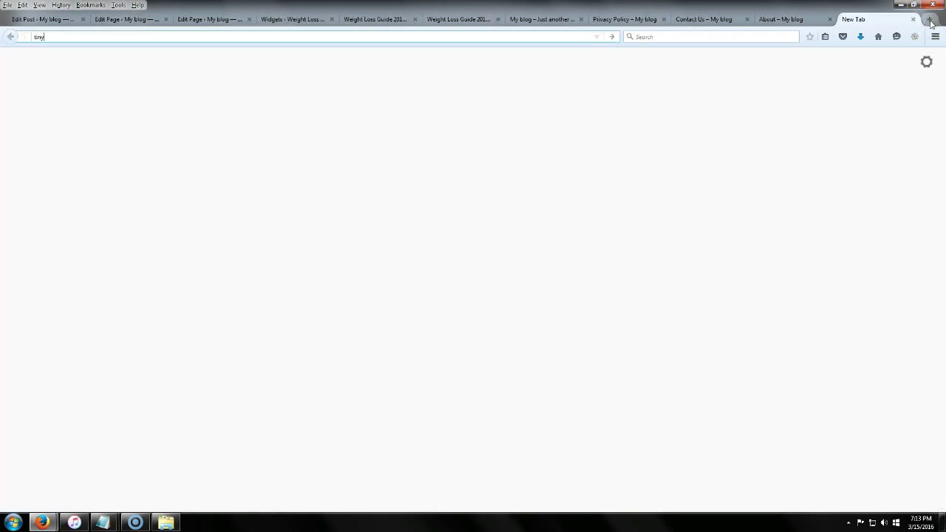
Step: Load tinypic.com and pick 'example banner 300x250' from the Desktop as the upload file
{"action": "type", "text": "tinypic.com"}
{"action": "key", "text": "Return"}
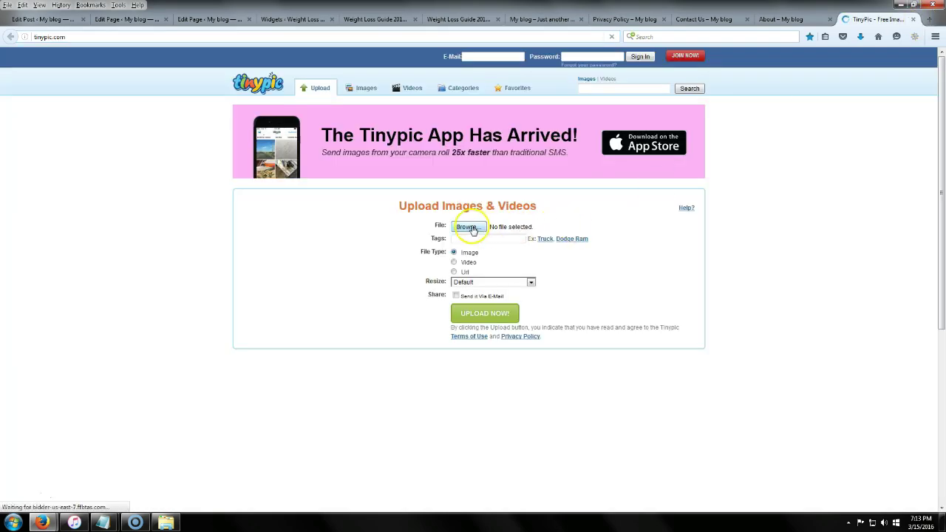
{"action": "left_click", "coordinate": [469, 227]}
{"action": "left_click", "coordinate": [470, 246]}
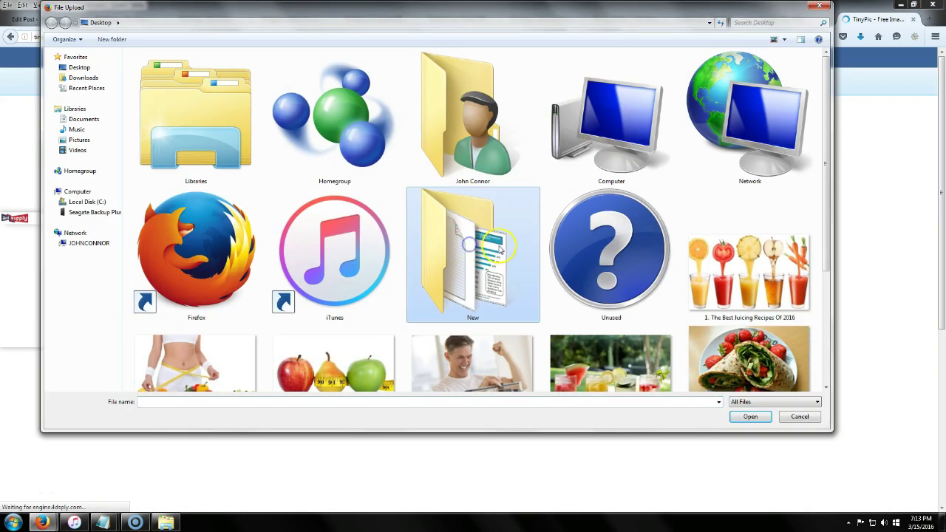
{"action": "scroll", "coordinate": [499, 250], "scroll_direction": "down", "scroll_amount": 1}
{"action": "left_click", "coordinate": [611, 333]}
{"action": "scroll", "coordinate": [443, 355], "scroll_direction": "down", "scroll_amount": 2}
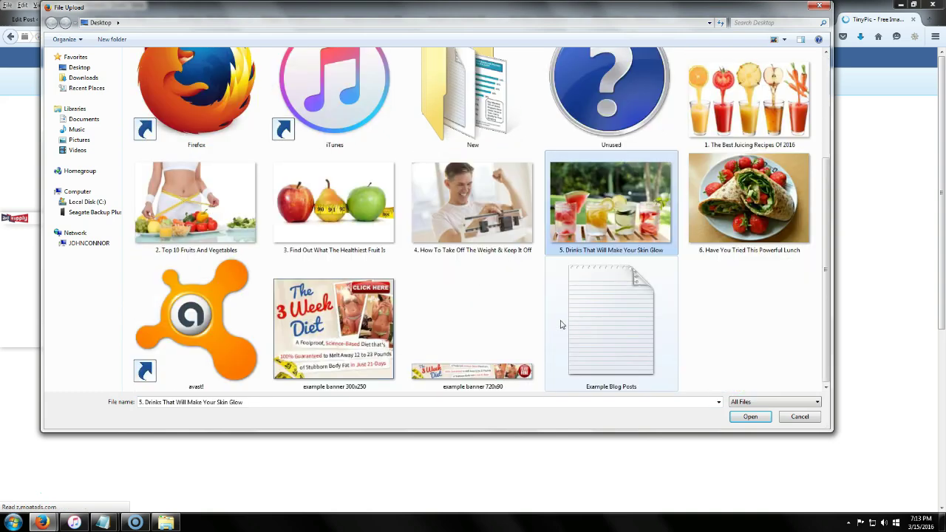
{"action": "left_click", "coordinate": [340, 332]}
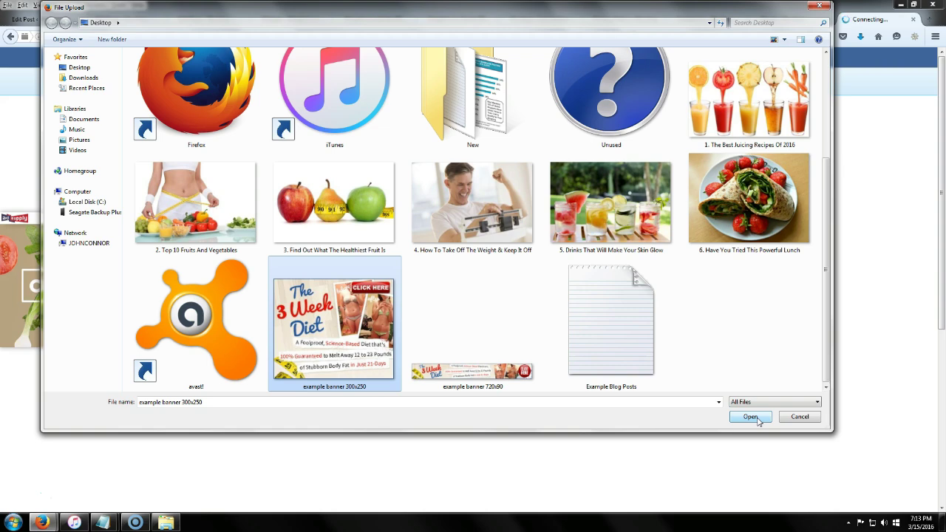
{"action": "left_click", "coordinate": [758, 420]}
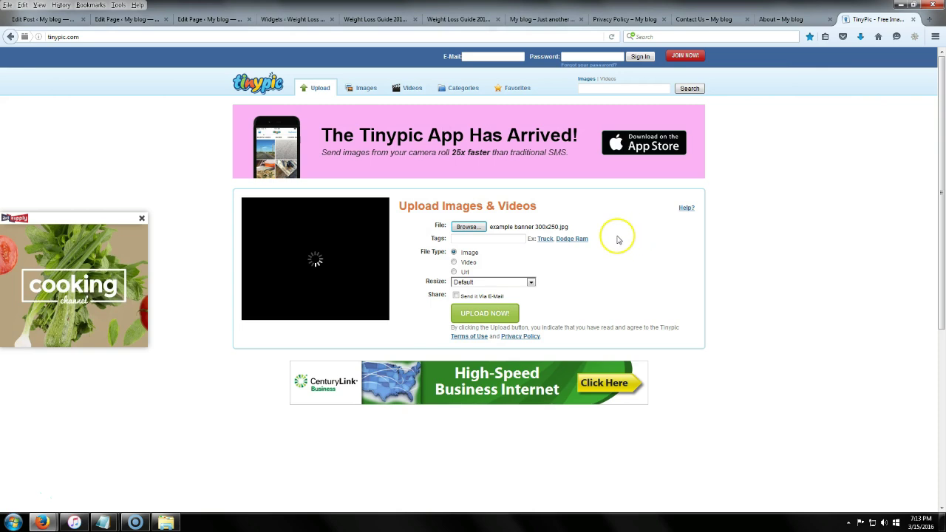
Step: Upload the banner, answering the anti-spam check with 'the app', and show its sharing codes
{"action": "left_click", "coordinate": [499, 315]}
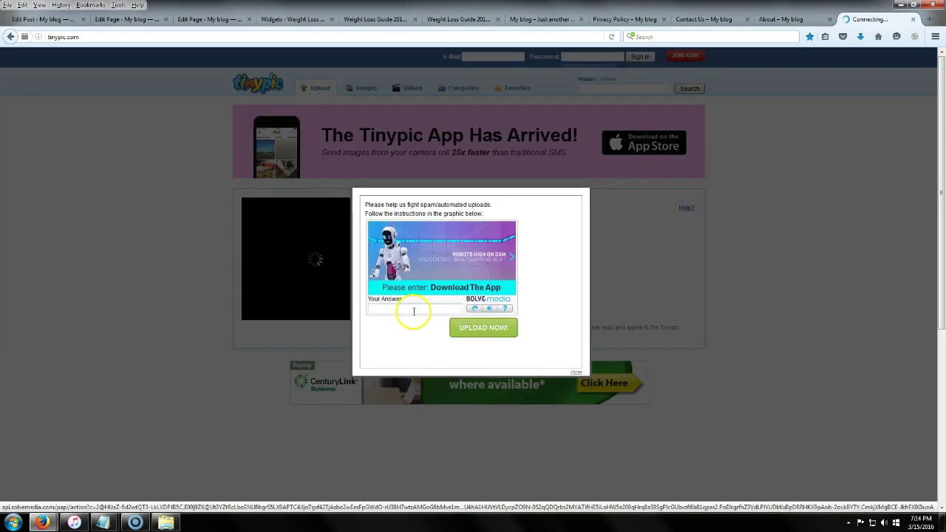
{"action": "left_click", "coordinate": [414, 311]}
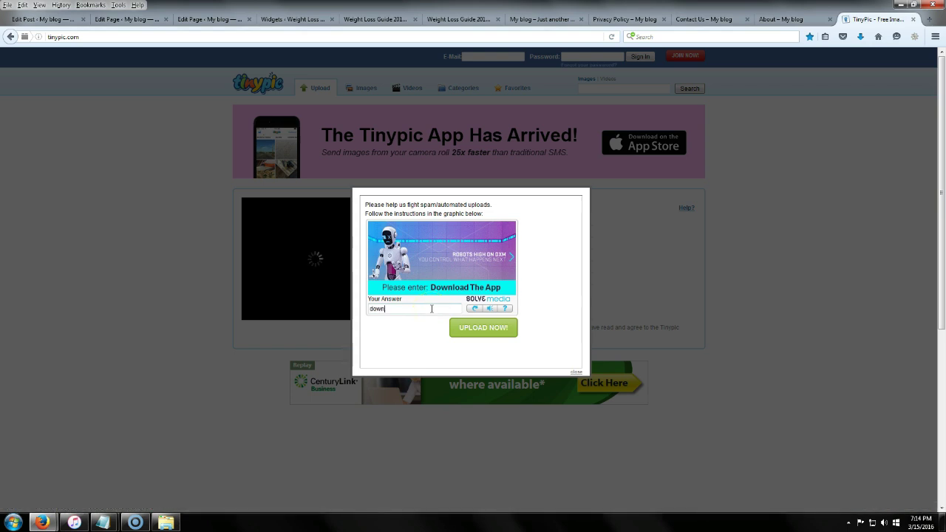
{"action": "type", "text": "the app"}
{"action": "left_click", "coordinate": [484, 329]}
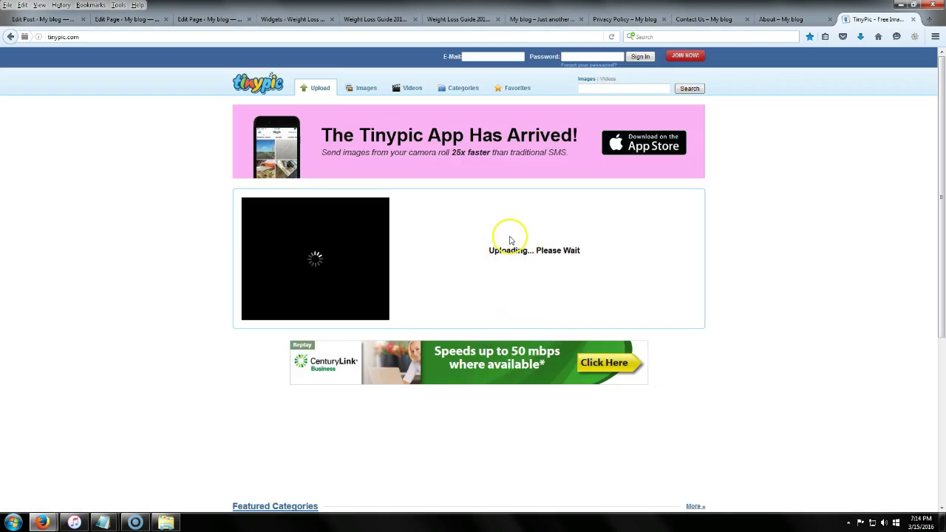
{"action": "left_click", "coordinate": [508, 264]}
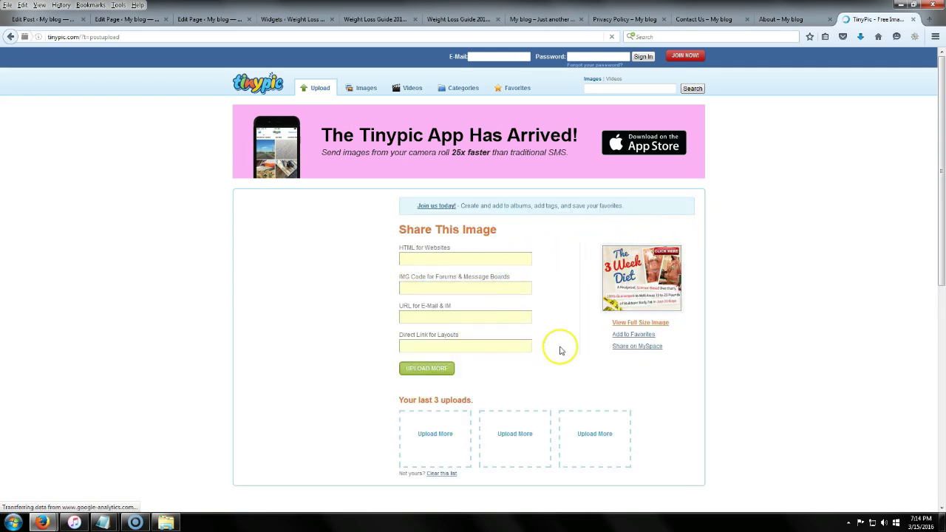
Step: Copy the image's HTML for Websites embed code
{"action": "left_click", "coordinate": [464, 259]}
{"action": "right_click", "coordinate": [466, 259]}
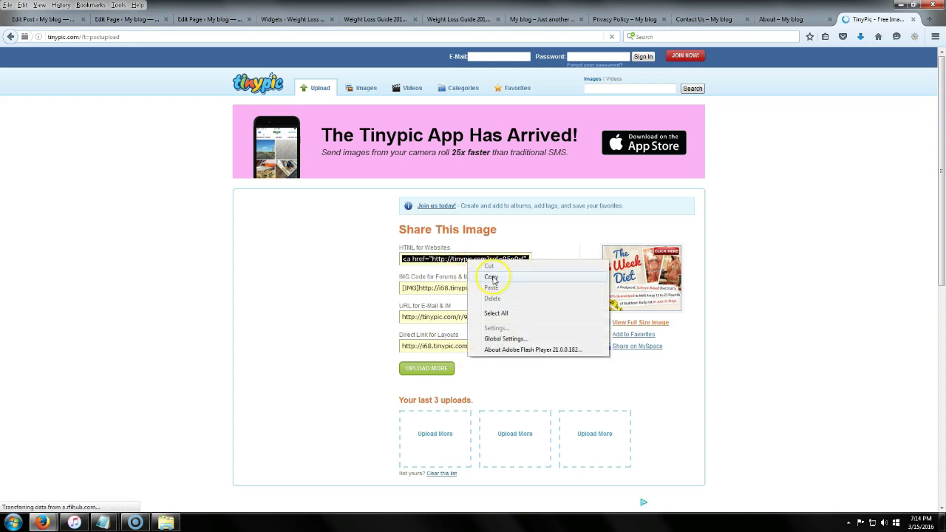
{"action": "left_click", "coordinate": [491, 277]}
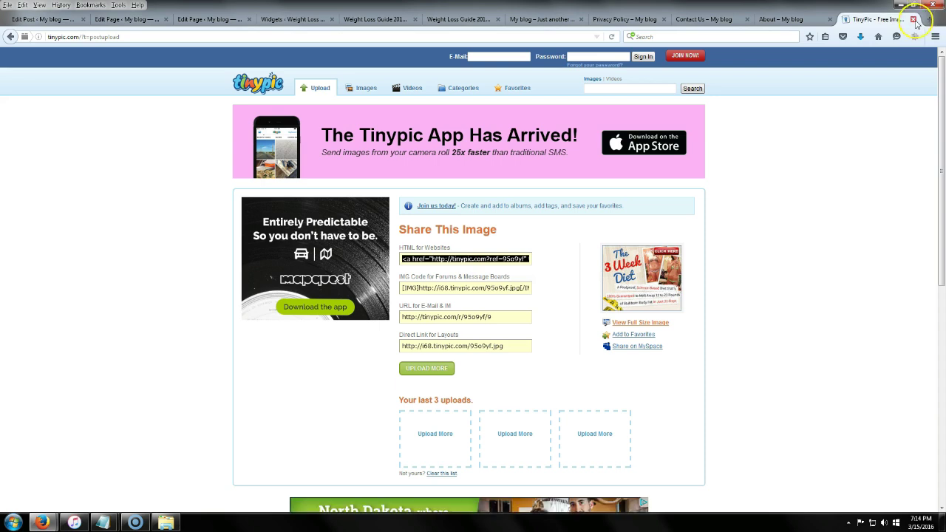
Step: Close TinyPic, paste the banner HTML into the sidebar Text widget's content, and save the widget
{"action": "left_click", "coordinate": [914, 19]}
{"action": "left_click", "coordinate": [493, 255]}
{"action": "right_click", "coordinate": [493, 255]}
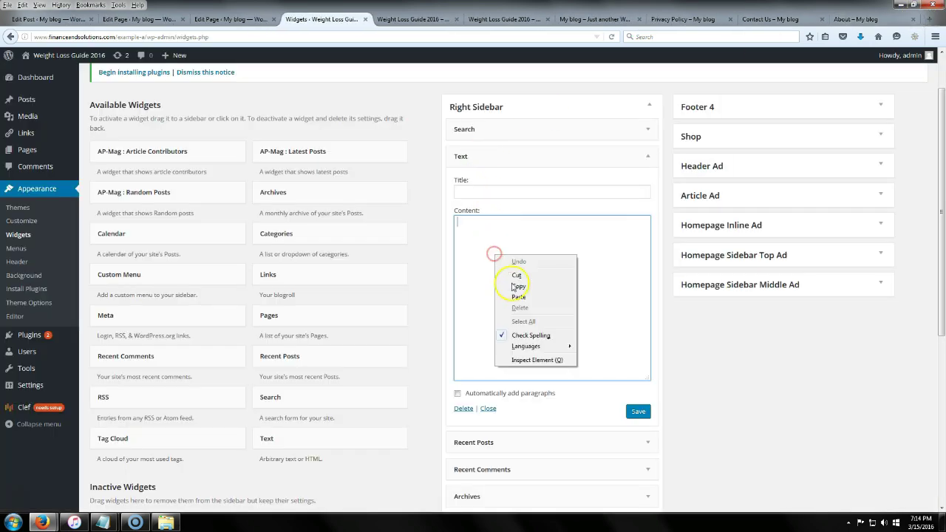
{"action": "left_click", "coordinate": [528, 299]}
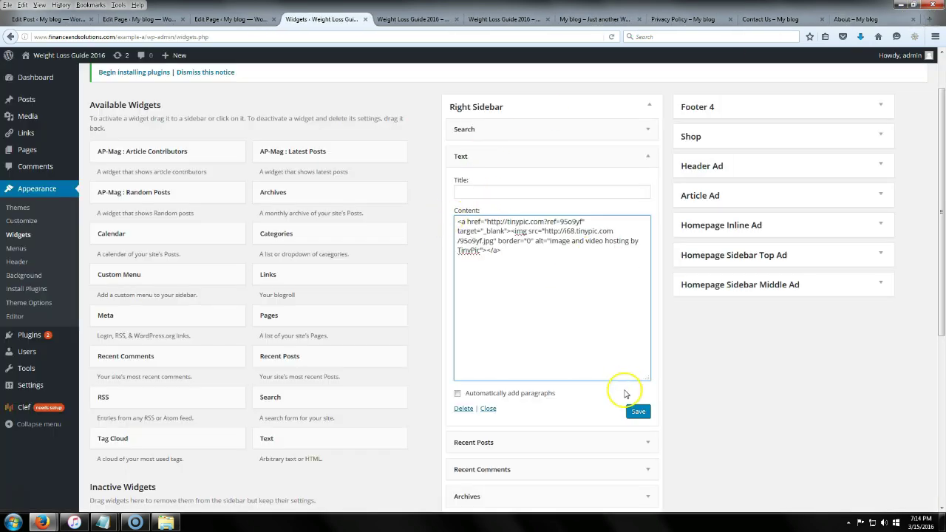
{"action": "left_click", "coordinate": [638, 411]}
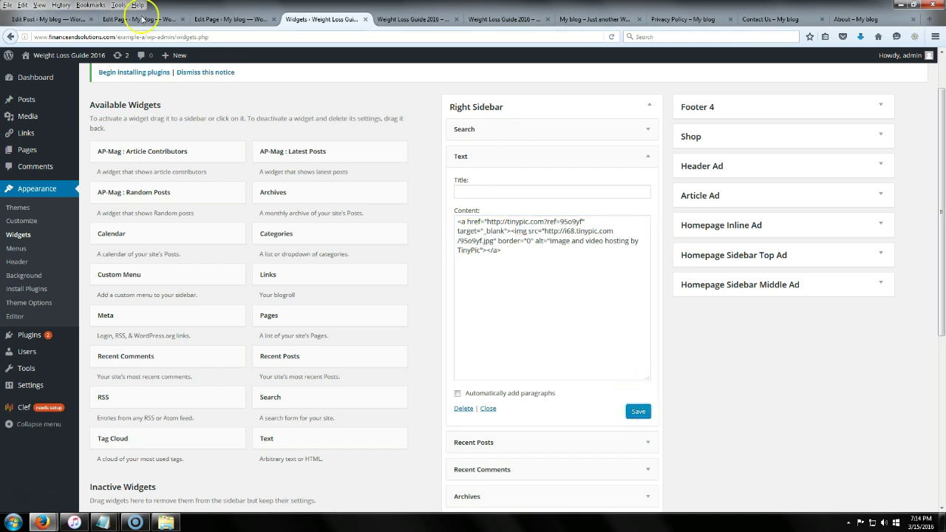
Step: Open the live front page in a new tab to see the sidebar banner
{"action": "right_click", "coordinate": [78, 58]}
{"action": "left_click", "coordinate": [111, 65]}
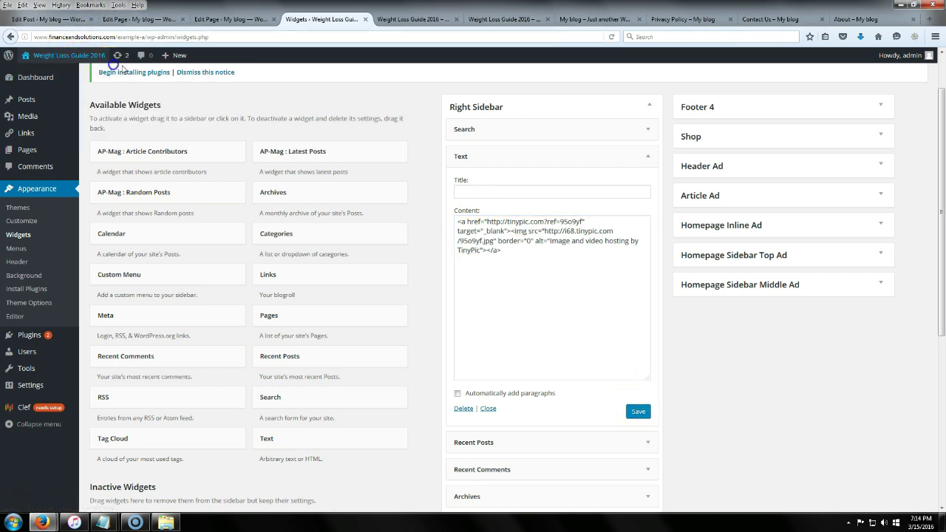
{"action": "left_click", "coordinate": [370, 19]}
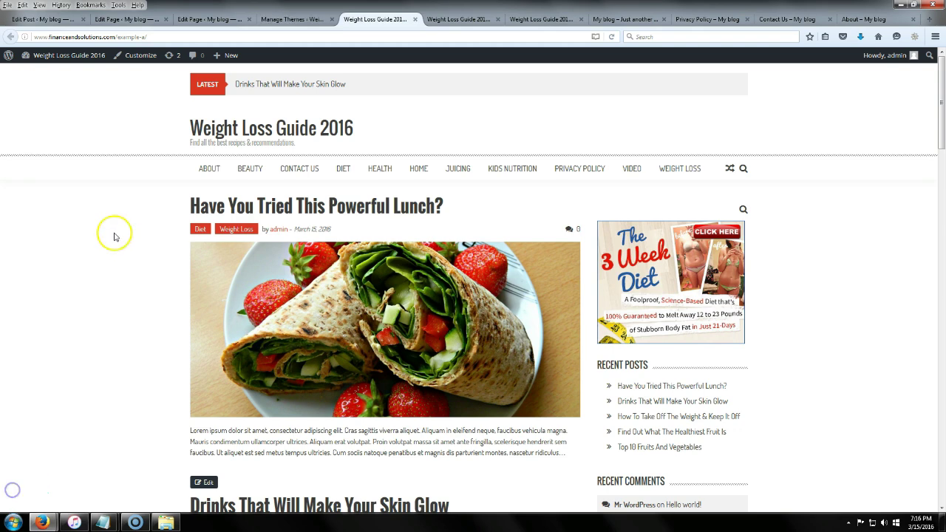
Step: In the Customizer, add a blank Text widget to the Header Ad widget area and focus its content box
{"action": "left_click", "coordinate": [139, 55]}
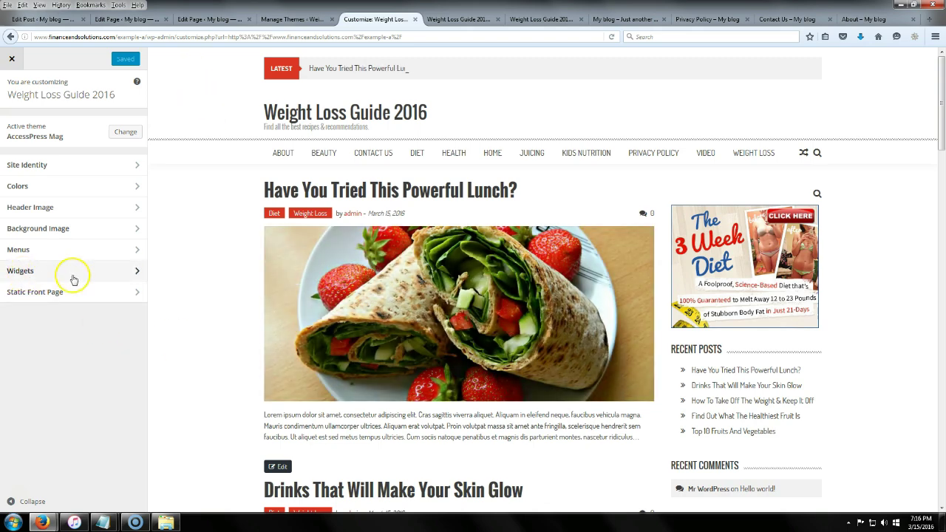
{"action": "left_click", "coordinate": [74, 275]}
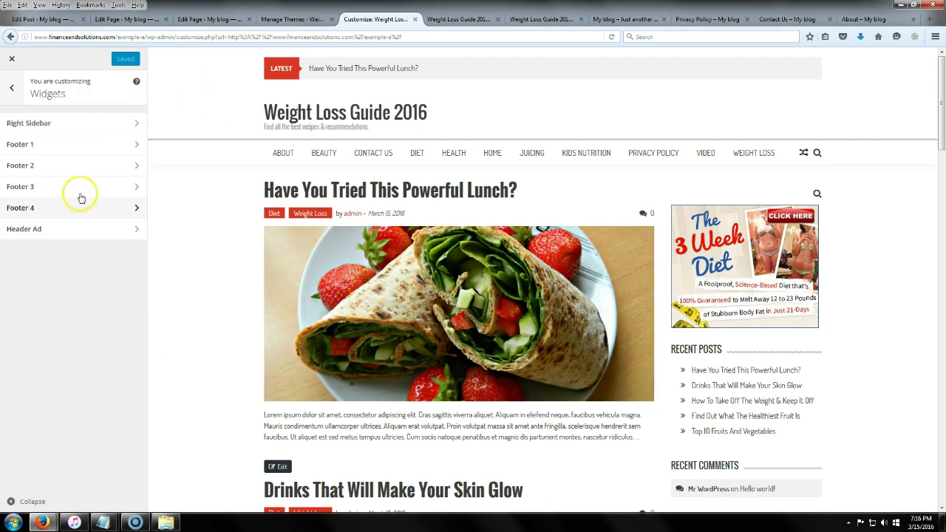
{"action": "left_click", "coordinate": [62, 234]}
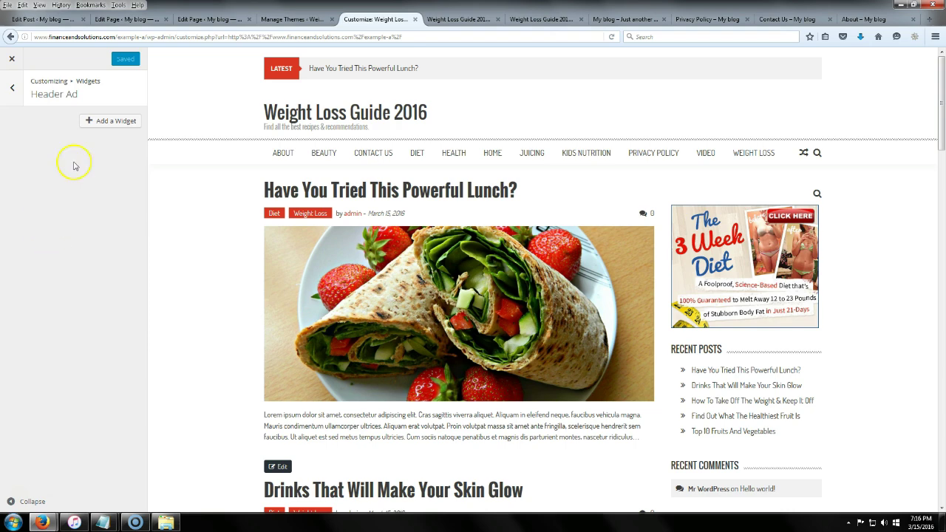
{"action": "left_click", "coordinate": [108, 123]}
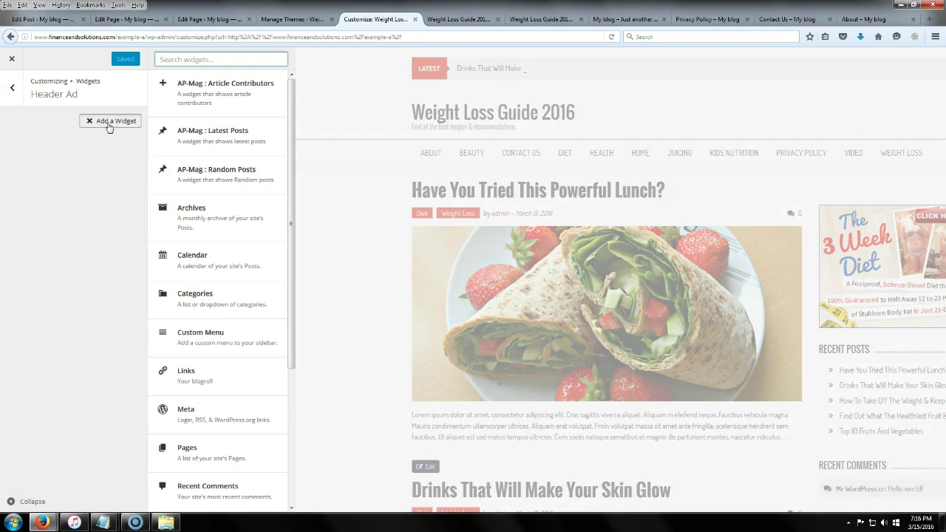
{"action": "scroll", "coordinate": [204, 205], "scroll_direction": "down", "scroll_amount": 2}
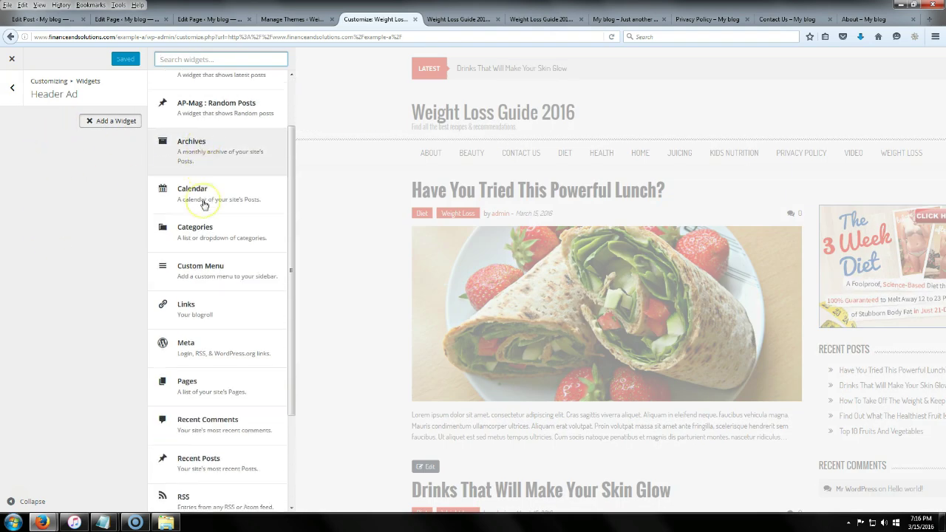
{"action": "scroll", "coordinate": [204, 205], "scroll_direction": "down", "scroll_amount": 4}
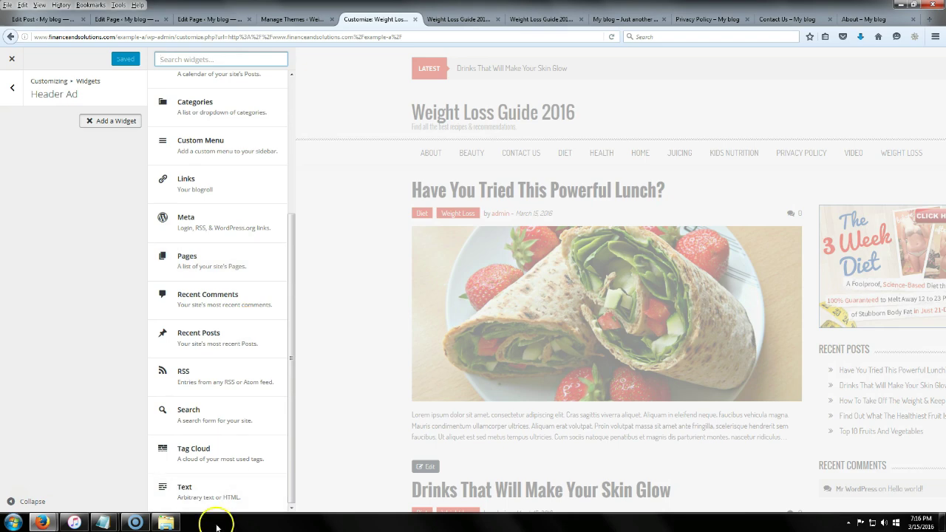
{"action": "left_click", "coordinate": [228, 484]}
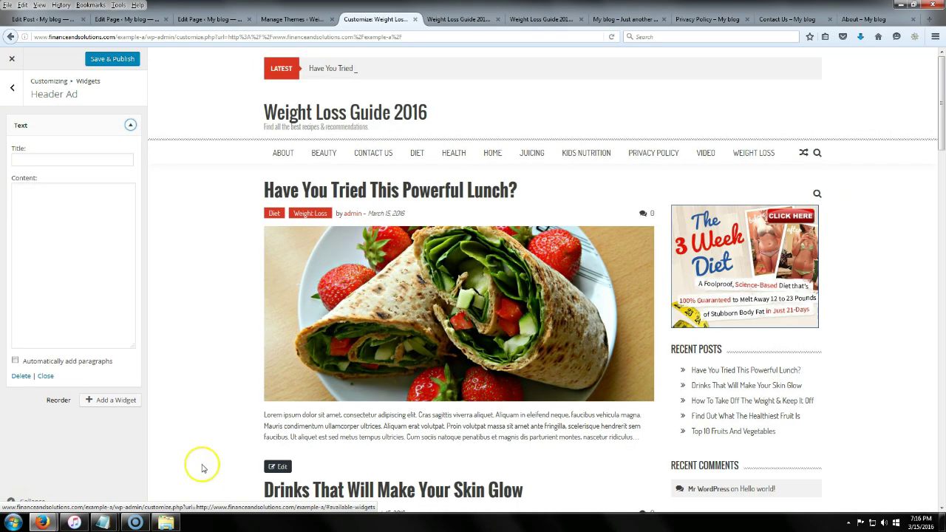
{"action": "left_click", "coordinate": [57, 253]}
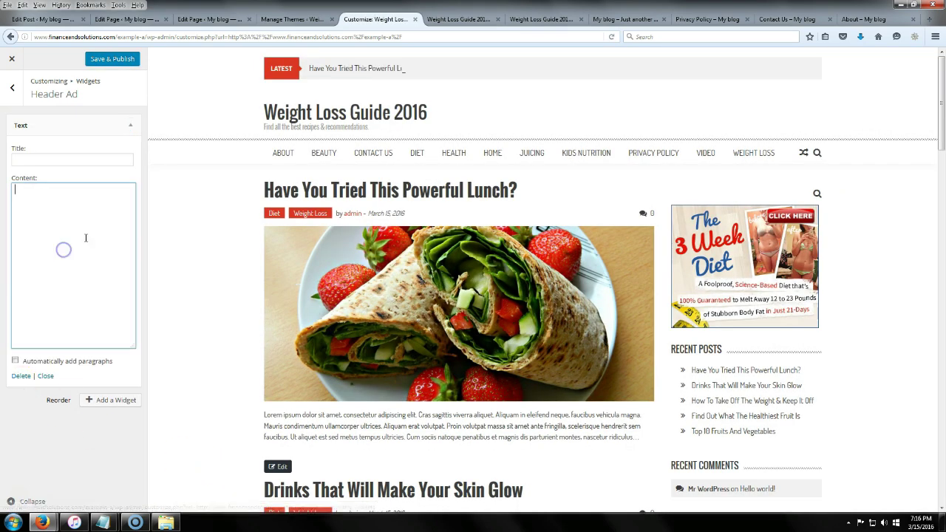
{"action": "left_click", "coordinate": [930, 21]}
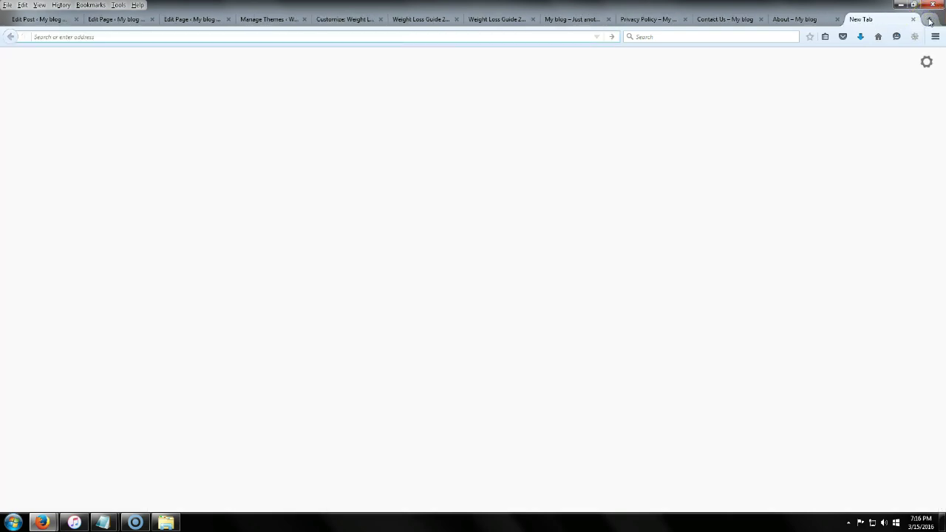
Step: Upload 'example banner 720x90' to TinyPic and show its sharing codes
{"action": "key", "text": "Return"}
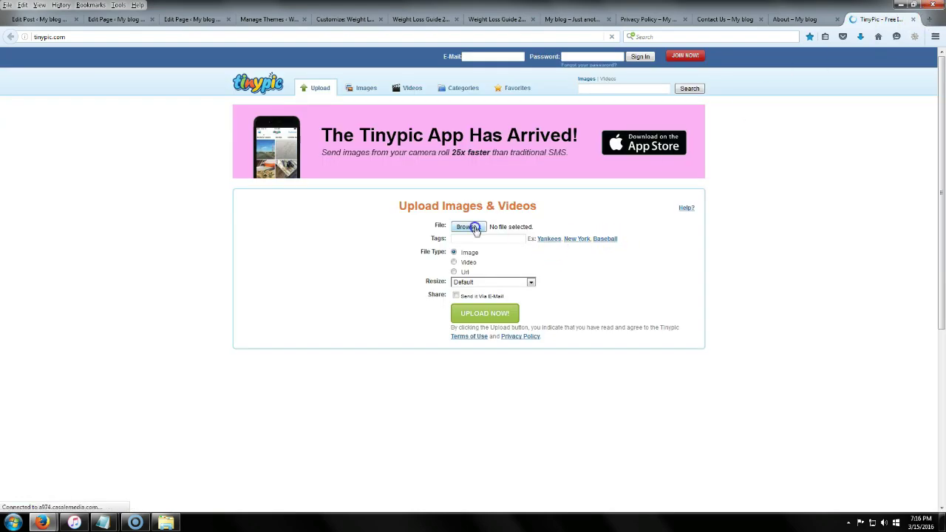
{"action": "left_click", "coordinate": [476, 226]}
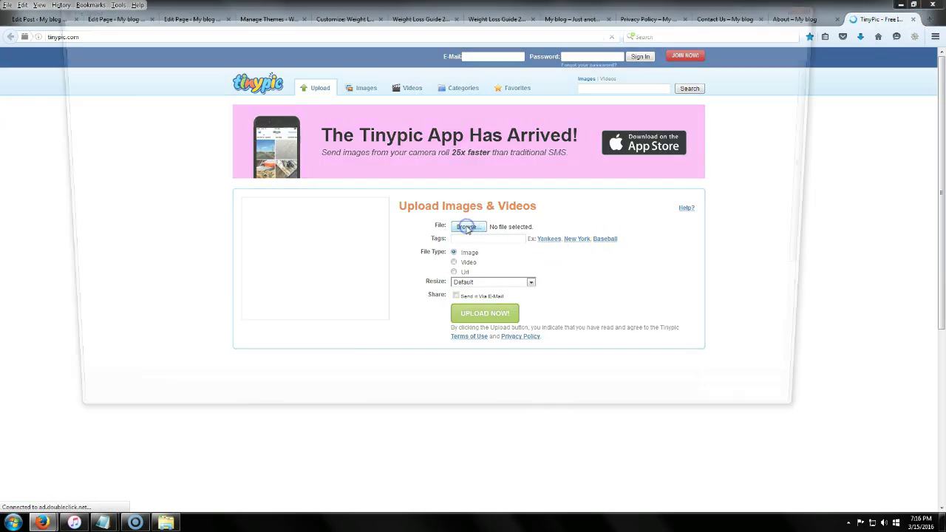
{"action": "scroll", "coordinate": [464, 258], "scroll_direction": "down", "scroll_amount": 4}
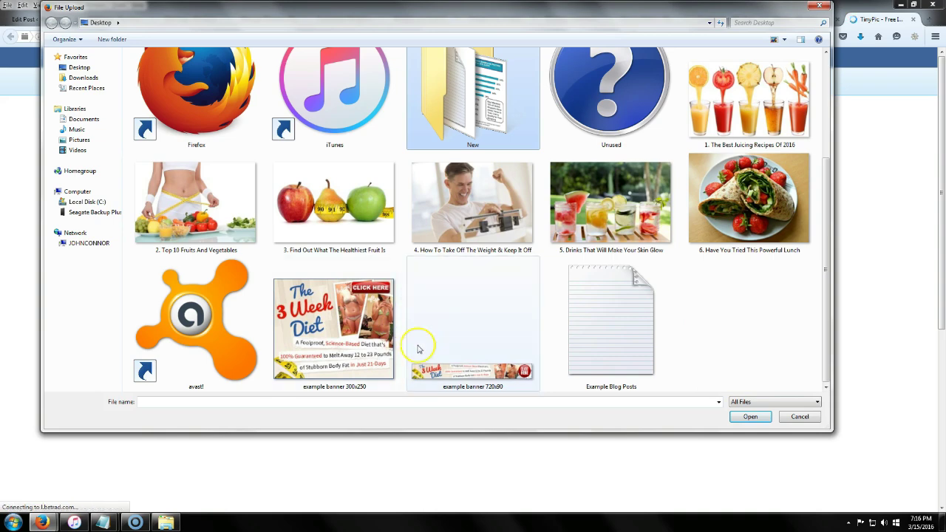
{"action": "left_click", "coordinate": [458, 361]}
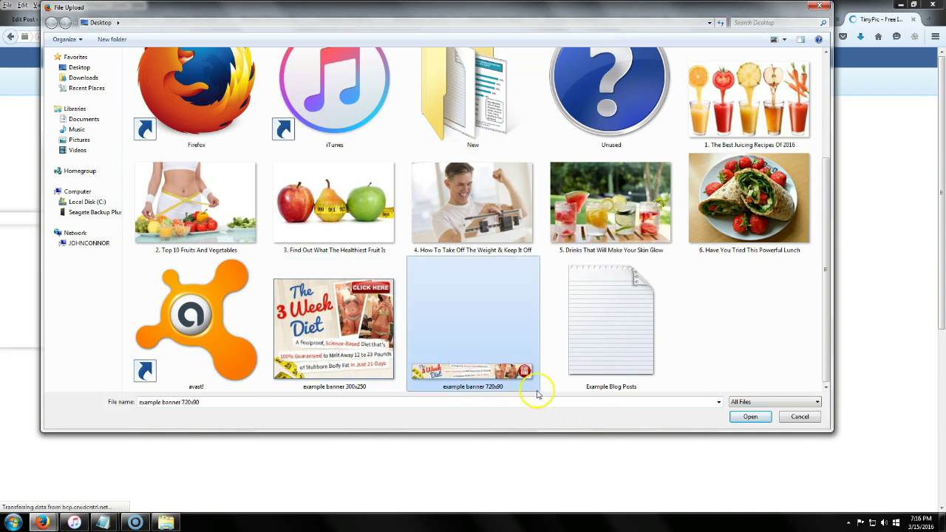
{"action": "left_click", "coordinate": [751, 416]}
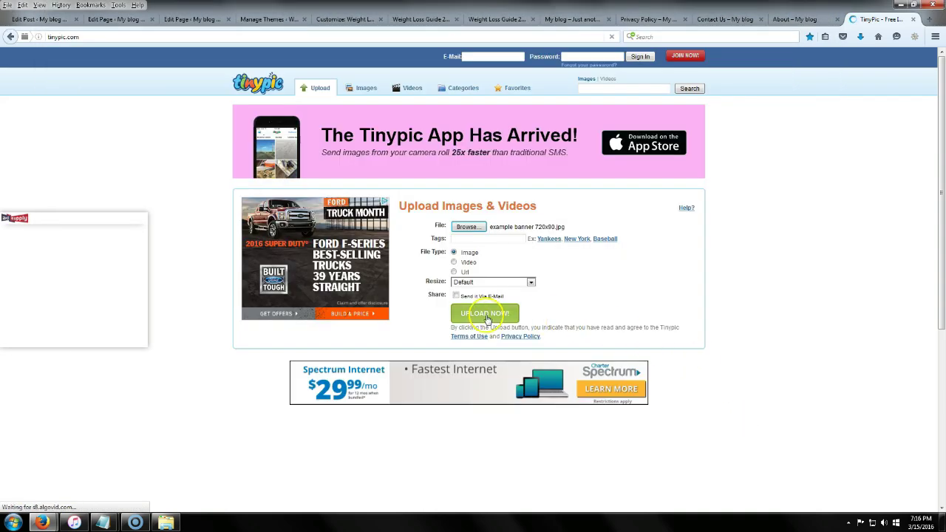
{"action": "left_click", "coordinate": [485, 316]}
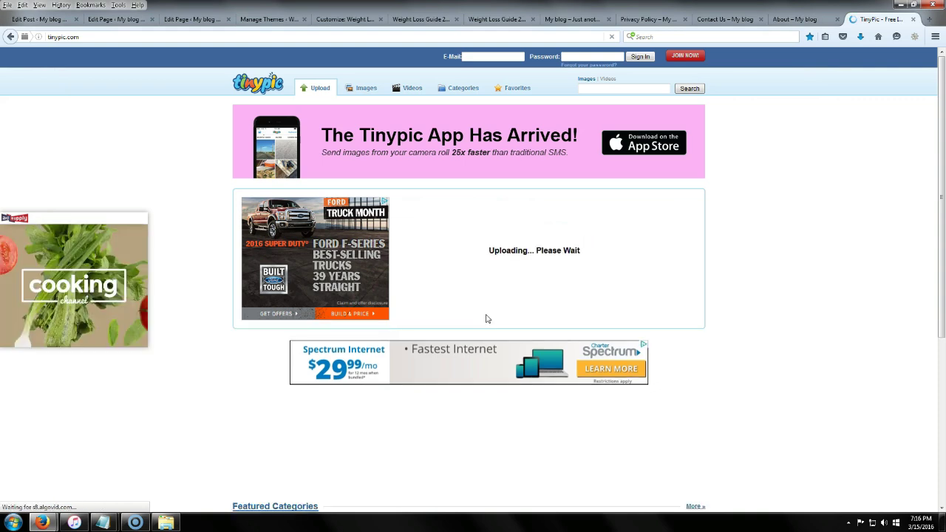
{"action": "left_click", "coordinate": [500, 259]}
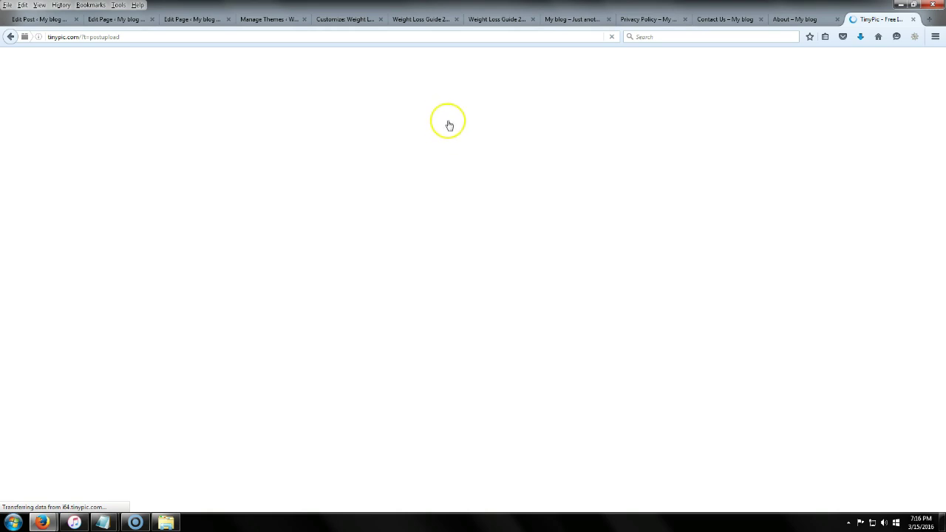
Step: Copy the banner's HTML for Websites code and close the TinyPic tab
{"action": "left_click", "coordinate": [474, 259]}
{"action": "right_click", "coordinate": [473, 258]}
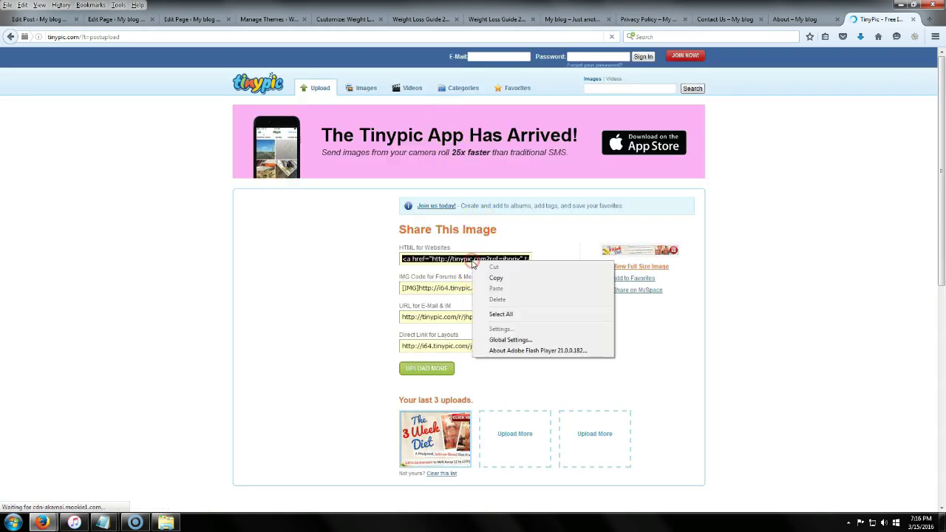
{"action": "left_click", "coordinate": [502, 278]}
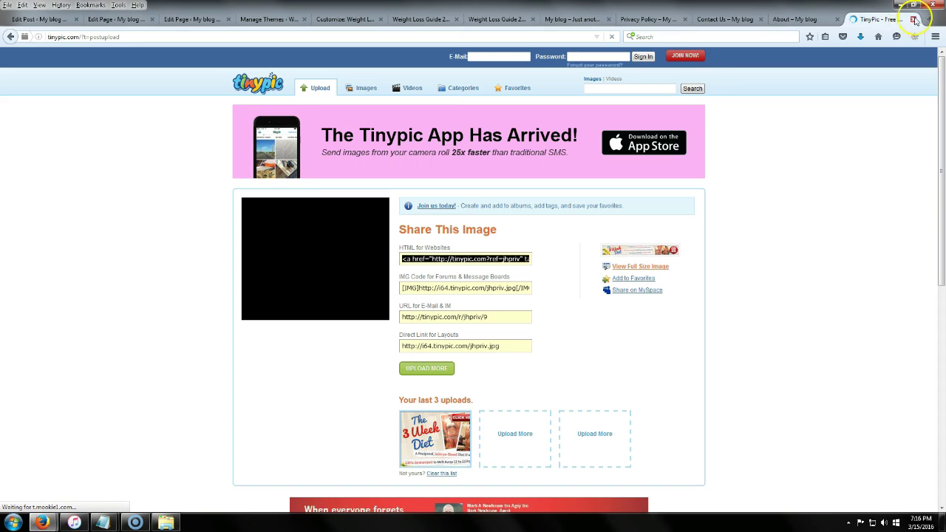
{"action": "left_click", "coordinate": [913, 19]}
Step: Paste the 720x90 banner HTML into the Header Ad widget, Save & Publish, then return to the Dashboard
{"action": "right_click", "coordinate": [38, 203]}
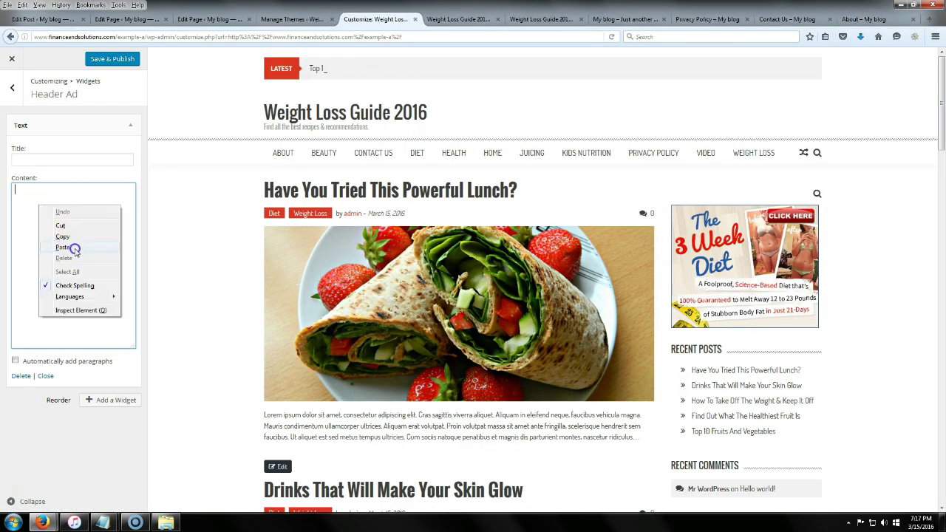
{"action": "left_click", "coordinate": [74, 249]}
{"action": "left_click", "coordinate": [105, 60]}
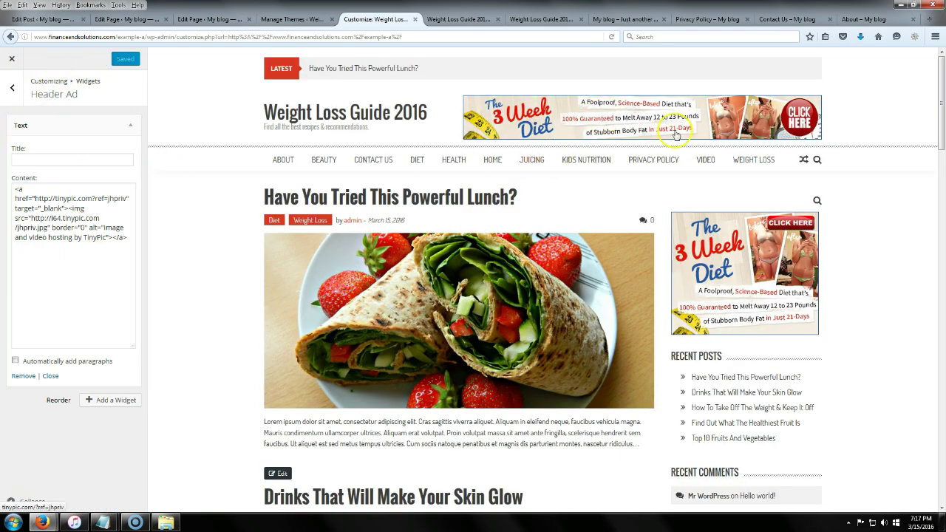
{"action": "left_click", "coordinate": [11, 57]}
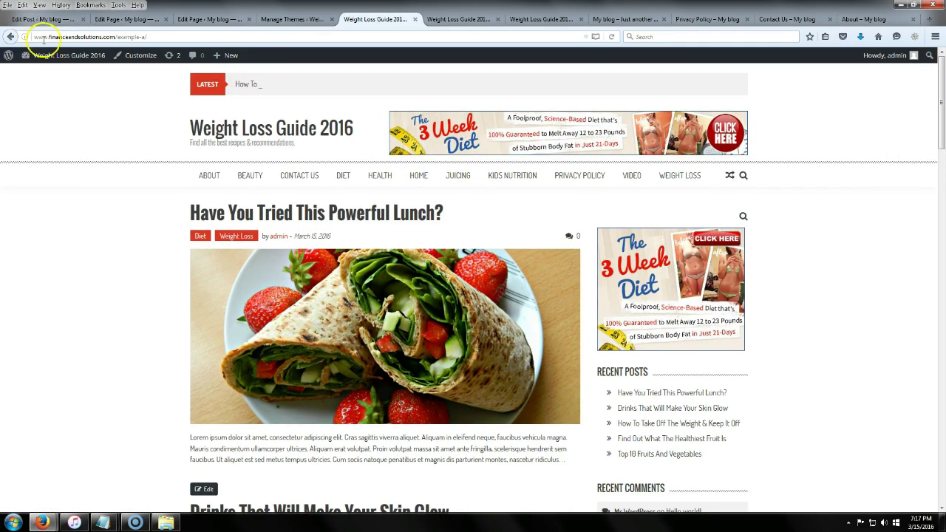
{"action": "left_click", "coordinate": [64, 62]}
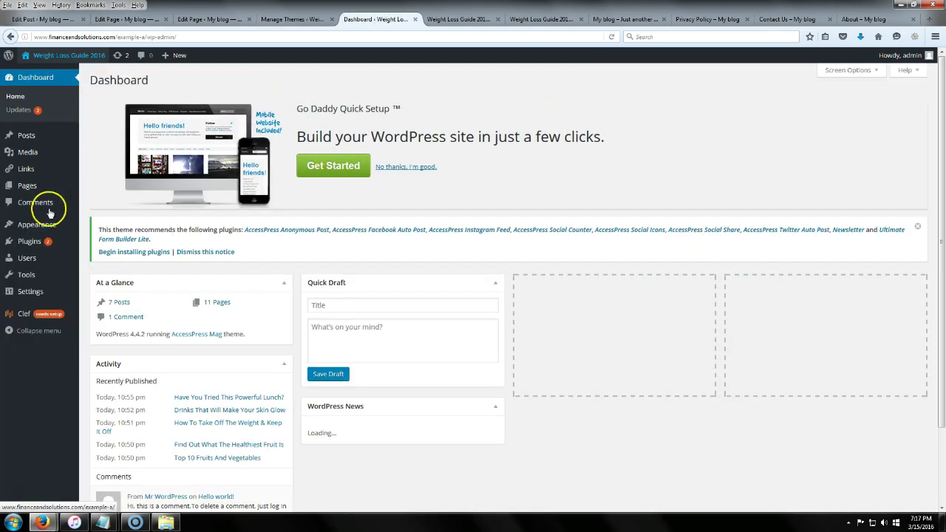
Step: Delete the Meta, Archives and Recent Comments widgets from the Right Sidebar
{"action": "mouse_move", "coordinate": [42, 294]}
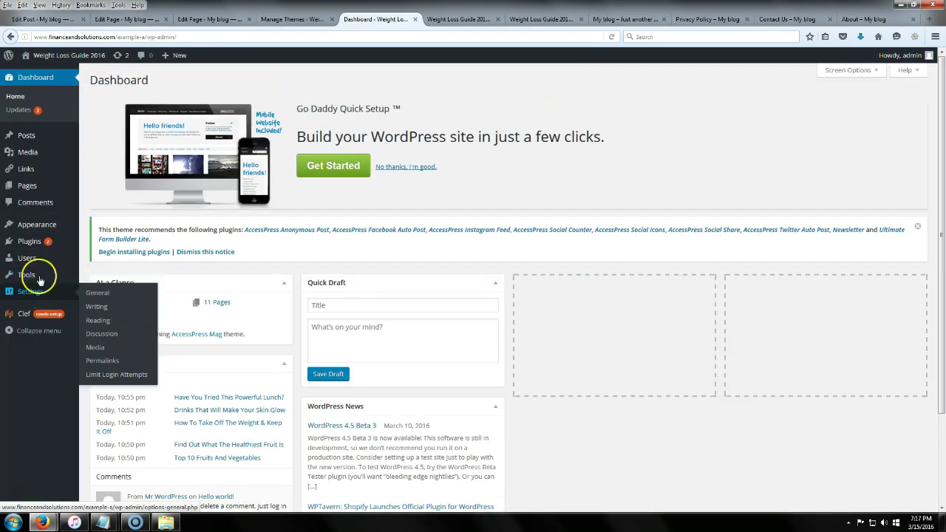
{"action": "mouse_move", "coordinate": [38, 224]}
{"action": "left_click", "coordinate": [100, 251]}
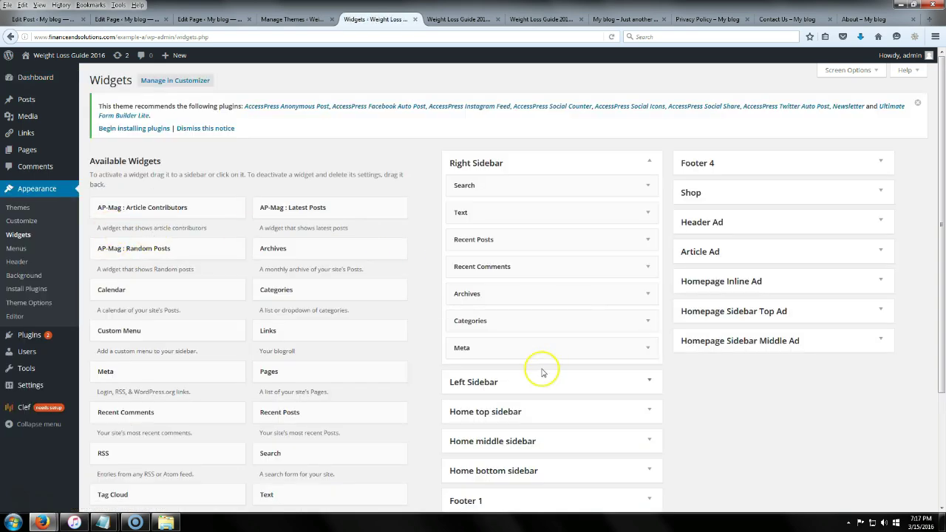
{"action": "left_click", "coordinate": [587, 348]}
{"action": "left_click", "coordinate": [466, 402]}
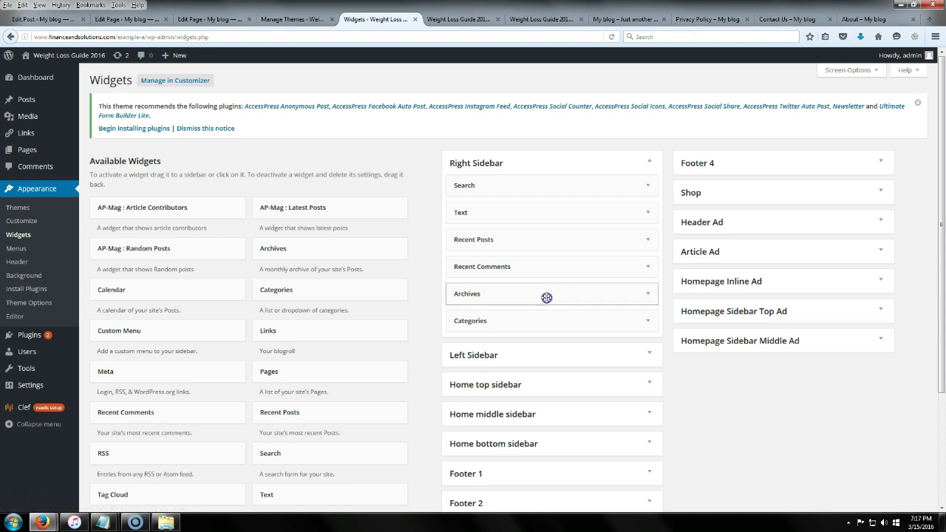
{"action": "left_click", "coordinate": [547, 297]}
{"action": "left_click", "coordinate": [464, 374]}
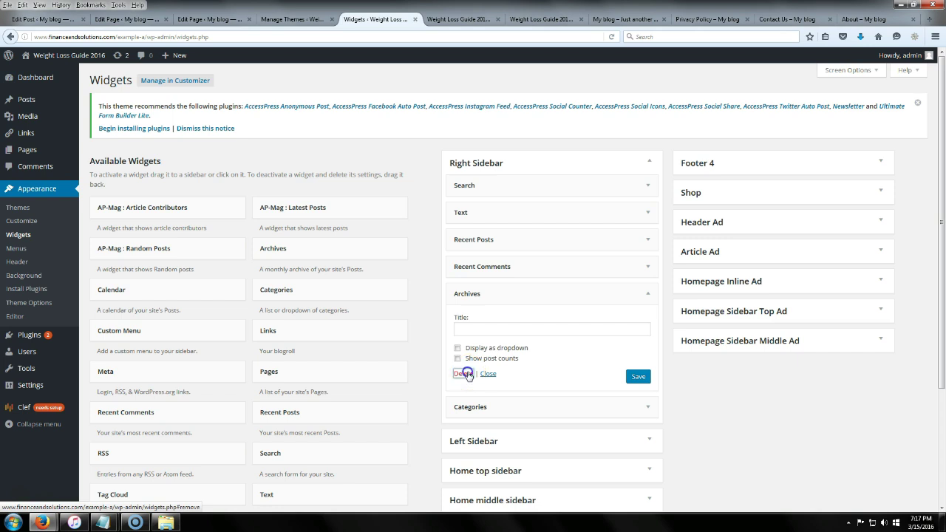
{"action": "left_click", "coordinate": [563, 266]}
{"action": "left_click", "coordinate": [458, 338]}
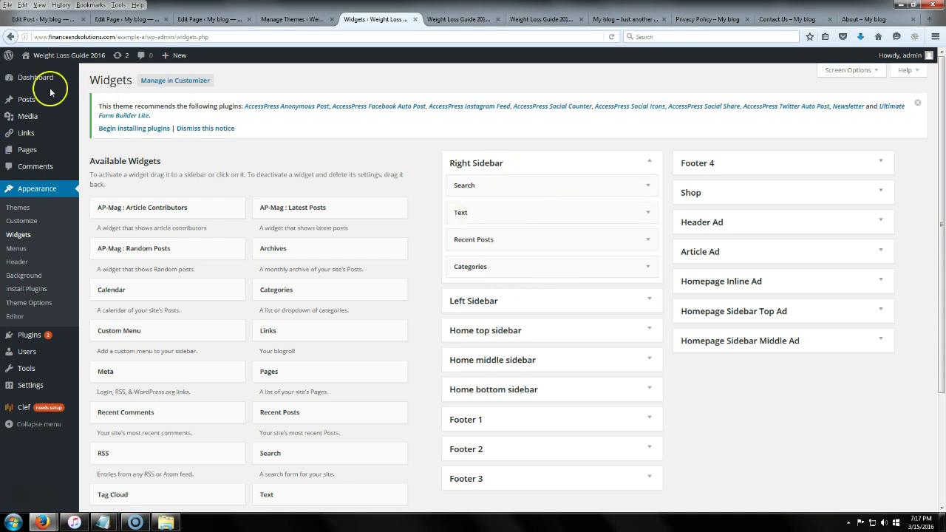
Step: Open the live site in a new tab and switch to it
{"action": "right_click", "coordinate": [77, 56]}
{"action": "left_click", "coordinate": [104, 65]}
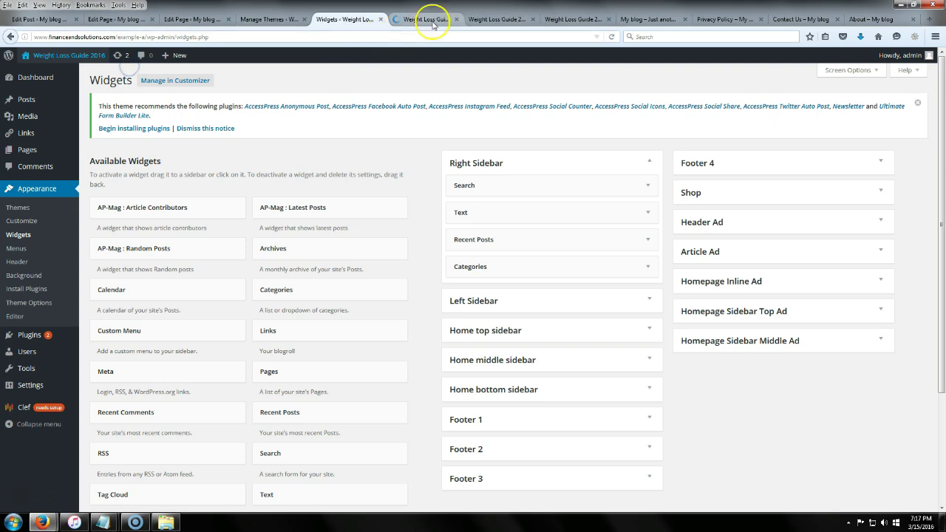
{"action": "left_click", "coordinate": [429, 20]}
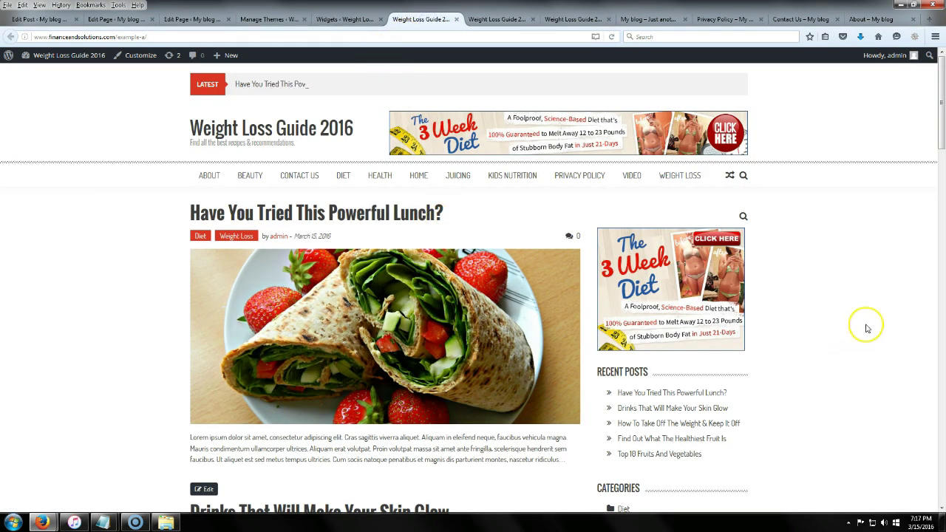
Step: Scroll the live homepage to review the header banner and the Search, banner, Recent Posts, Categories sidebar
{"action": "scroll", "coordinate": [868, 328], "scroll_direction": "down", "scroll_amount": 5}
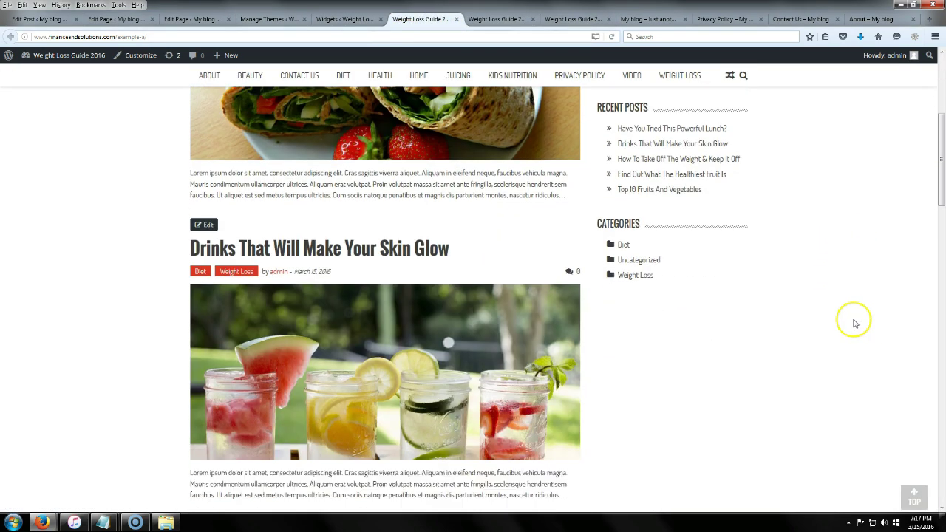
{"action": "scroll", "coordinate": [850, 321], "scroll_direction": "down", "scroll_amount": 3}
{"action": "scroll", "coordinate": [843, 325], "scroll_direction": "up", "scroll_amount": 7}
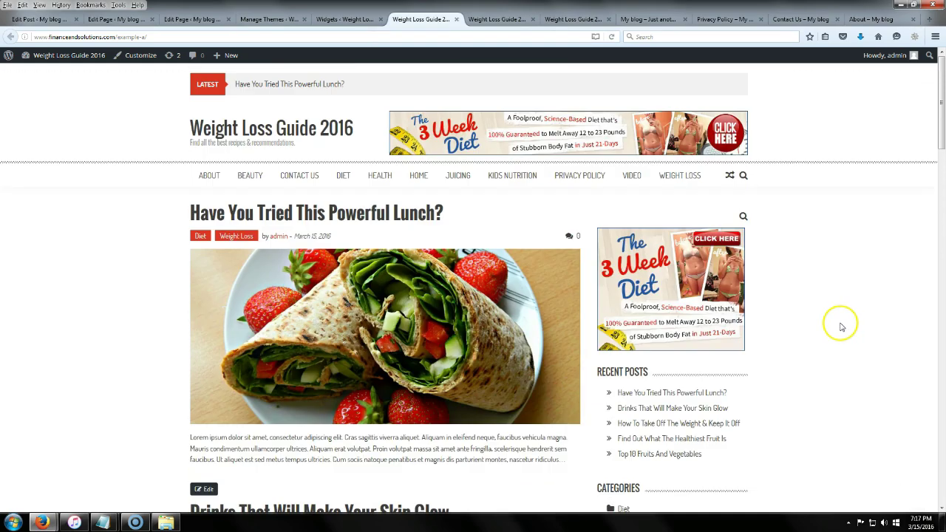
{"action": "scroll", "coordinate": [839, 326], "scroll_direction": "down", "scroll_amount": 8}
{"action": "scroll", "coordinate": [838, 327], "scroll_direction": "up", "scroll_amount": 8}
{"action": "left_click", "coordinate": [91, 248]}
{"action": "left_click", "coordinate": [17, 499]}
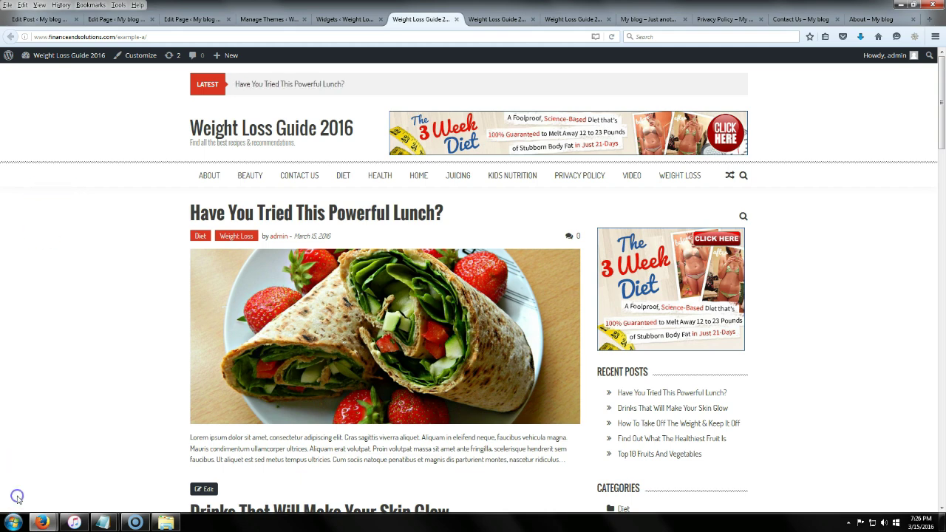